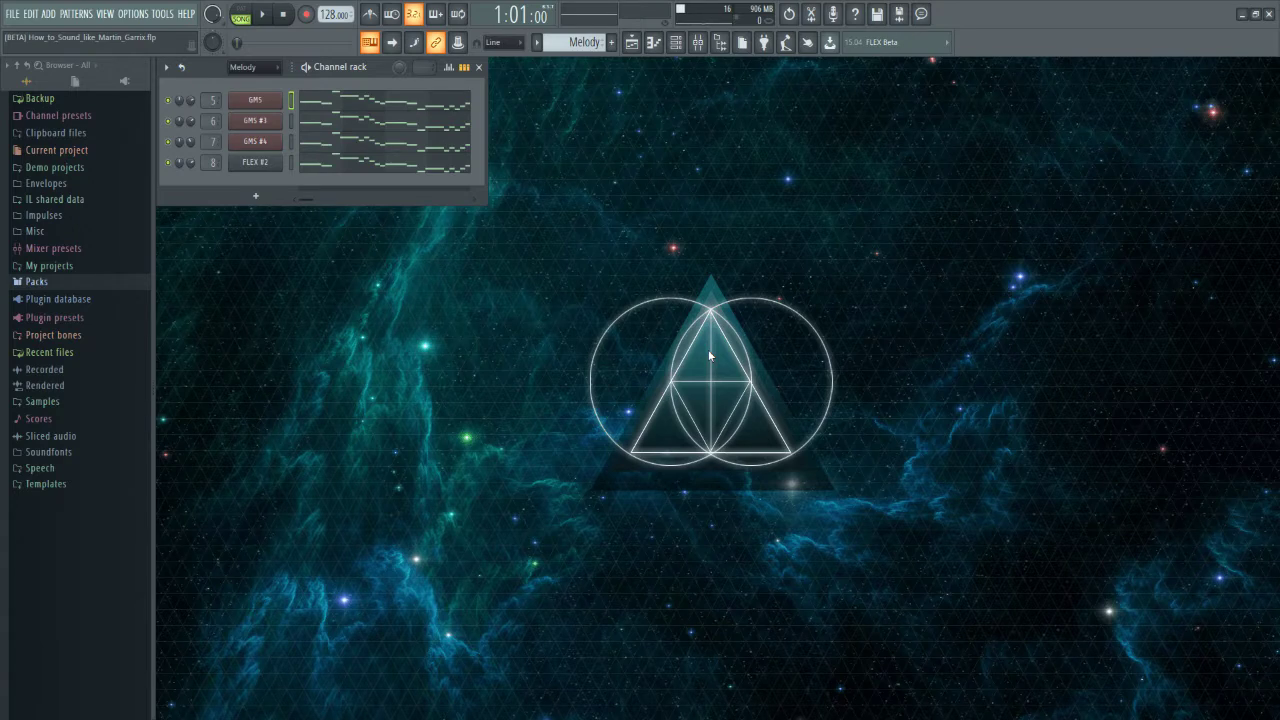
Step: Inspect the Kickstart plugin on the Sidechain mixer track, and close both the plugin and the mixer
key(F9)
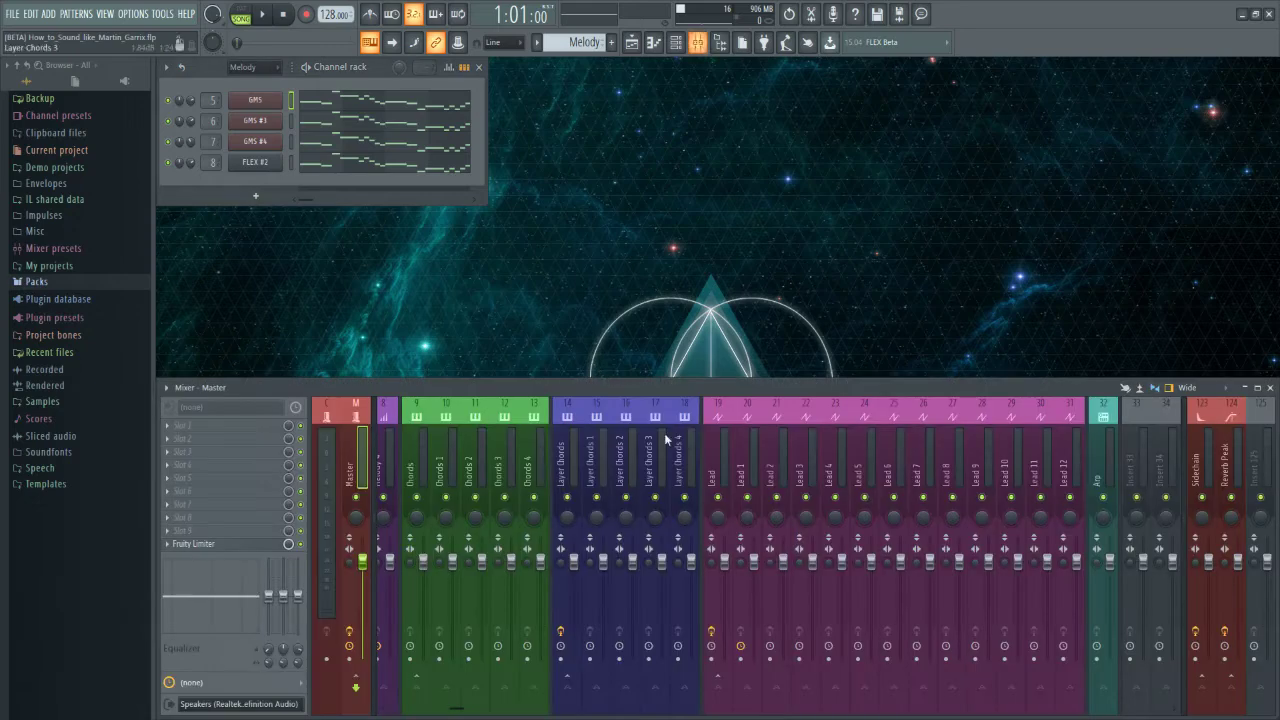
click(281, 427)
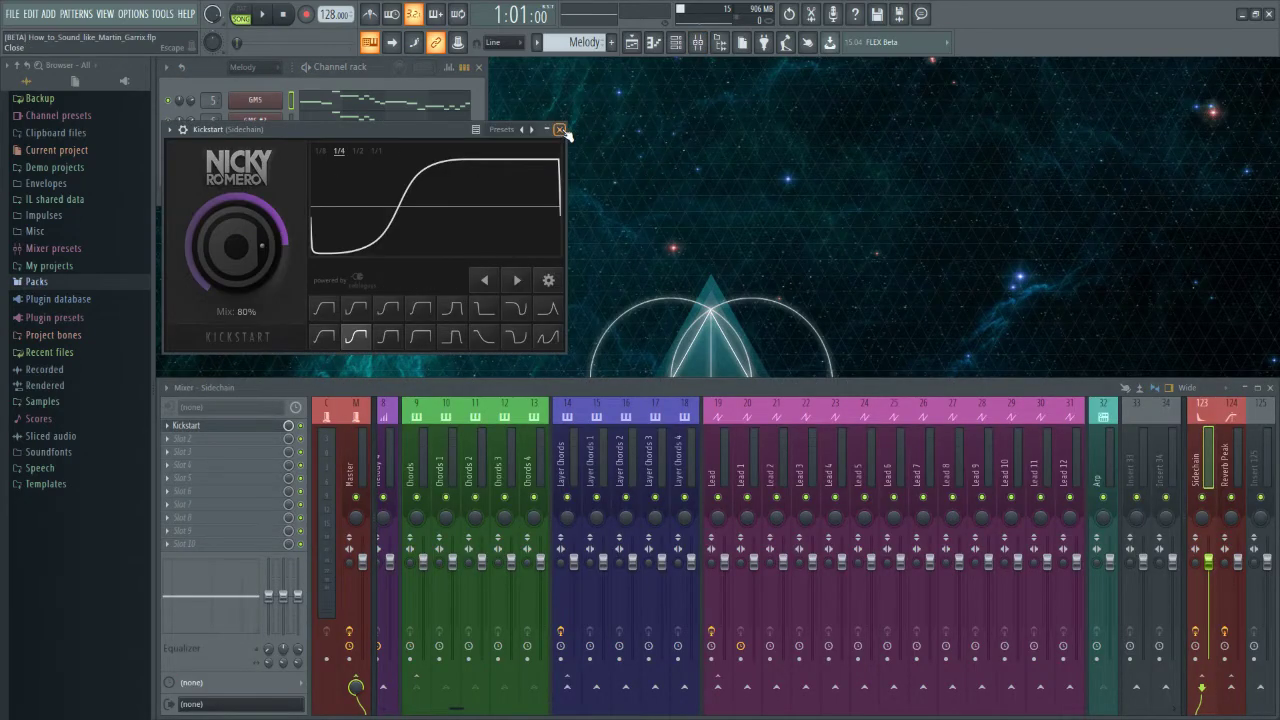
key(Escape)
key(F9)
drag(822, 62, 855, 110)
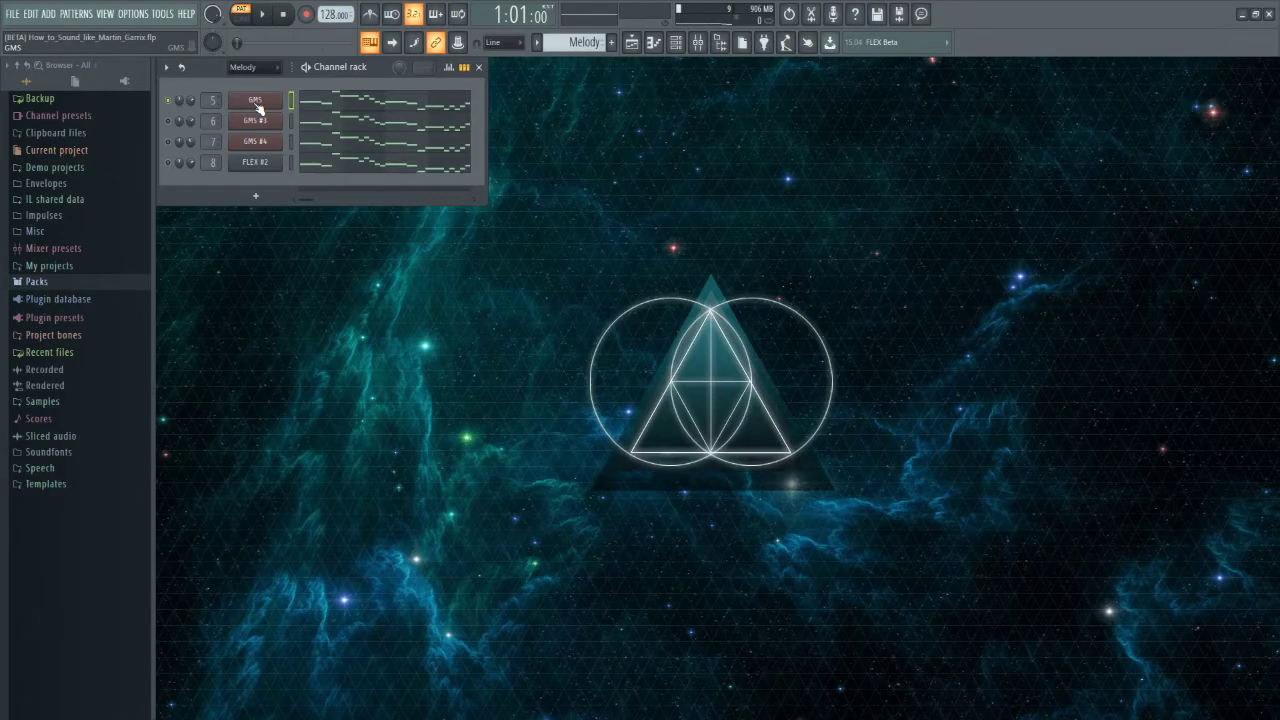
Step: Check the GMS synth on mixer track 5, and browse all project channels before filtering the rack back to the Melody group
click(255, 103)
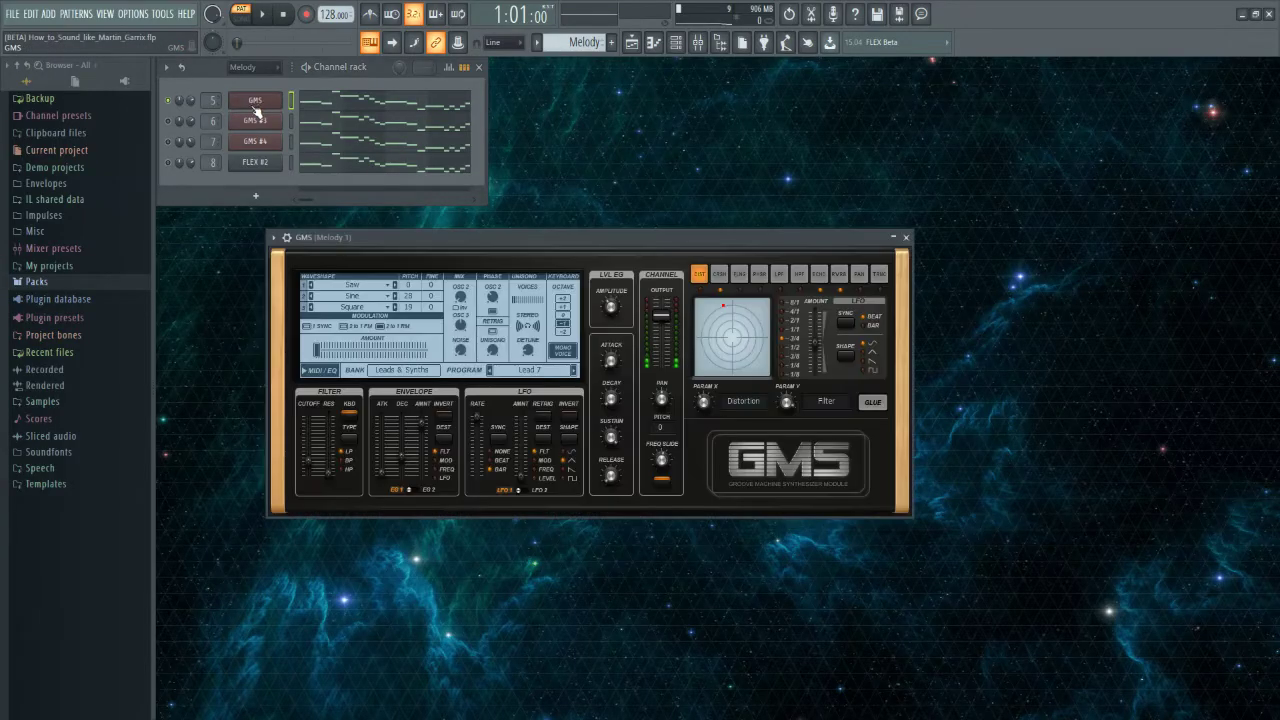
click(906, 237)
click(243, 67)
click(252, 83)
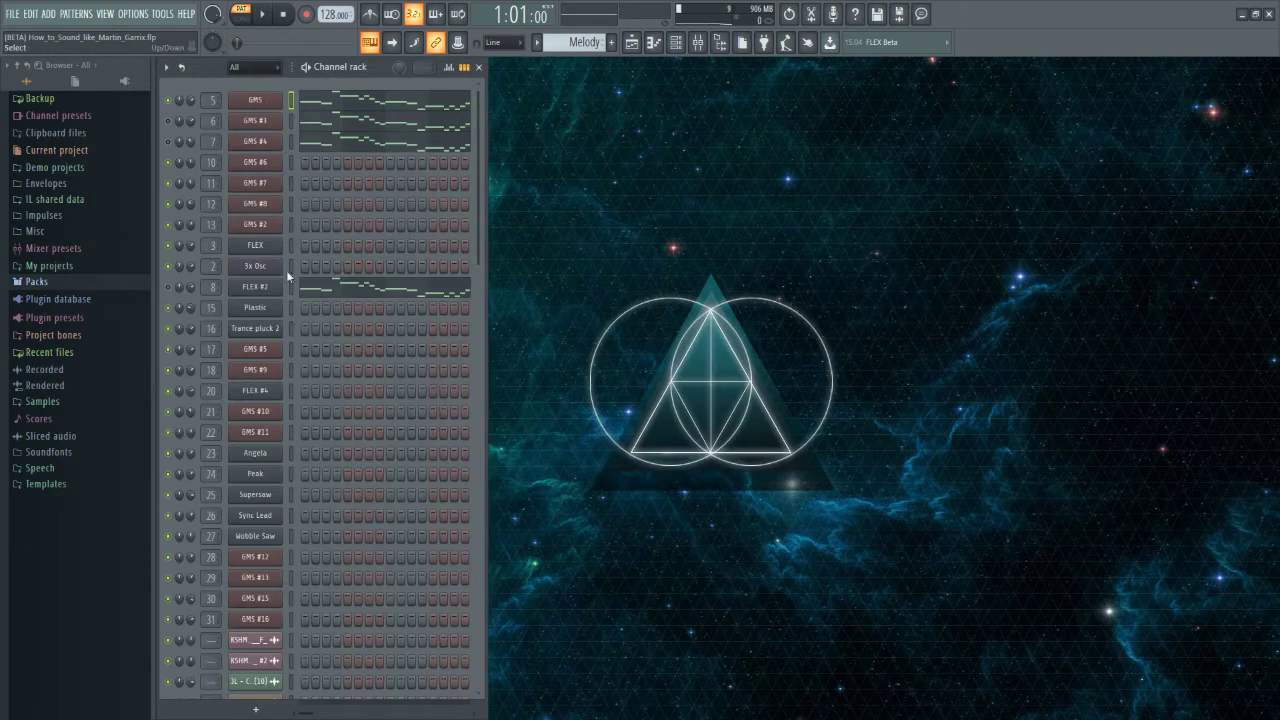
scroll(338, 442, down, 3)
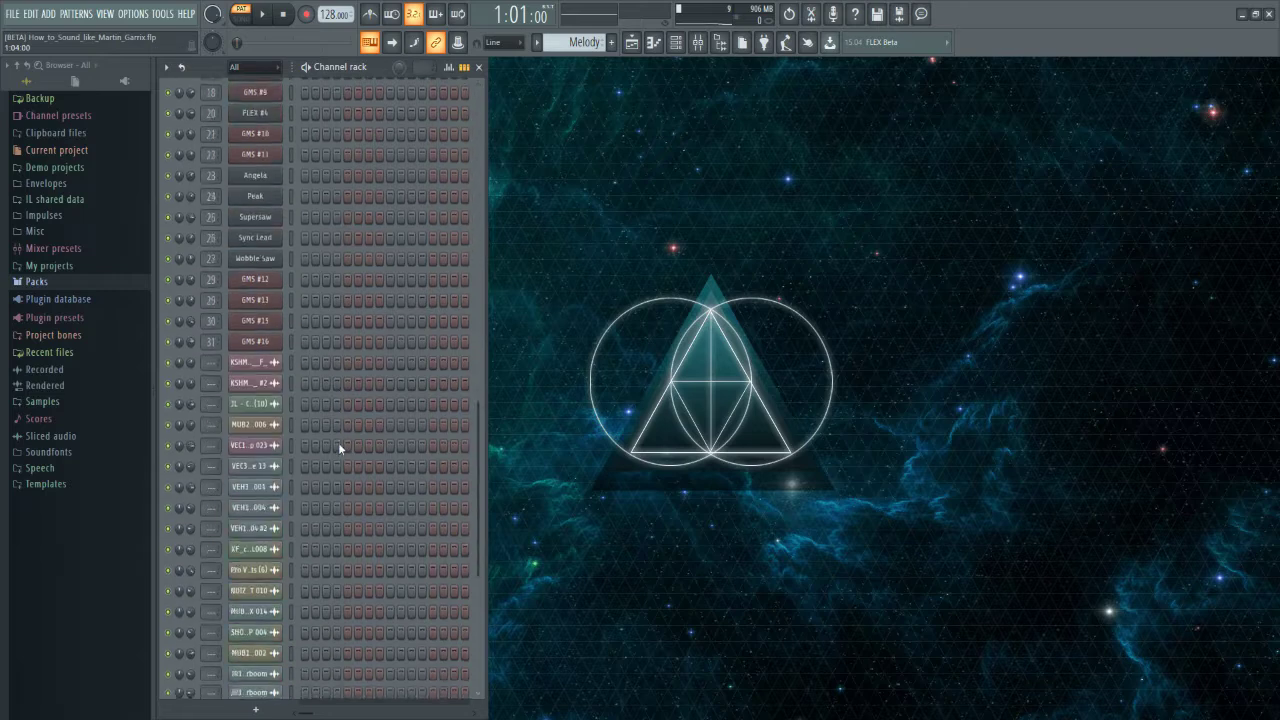
scroll(352, 444, up, 3)
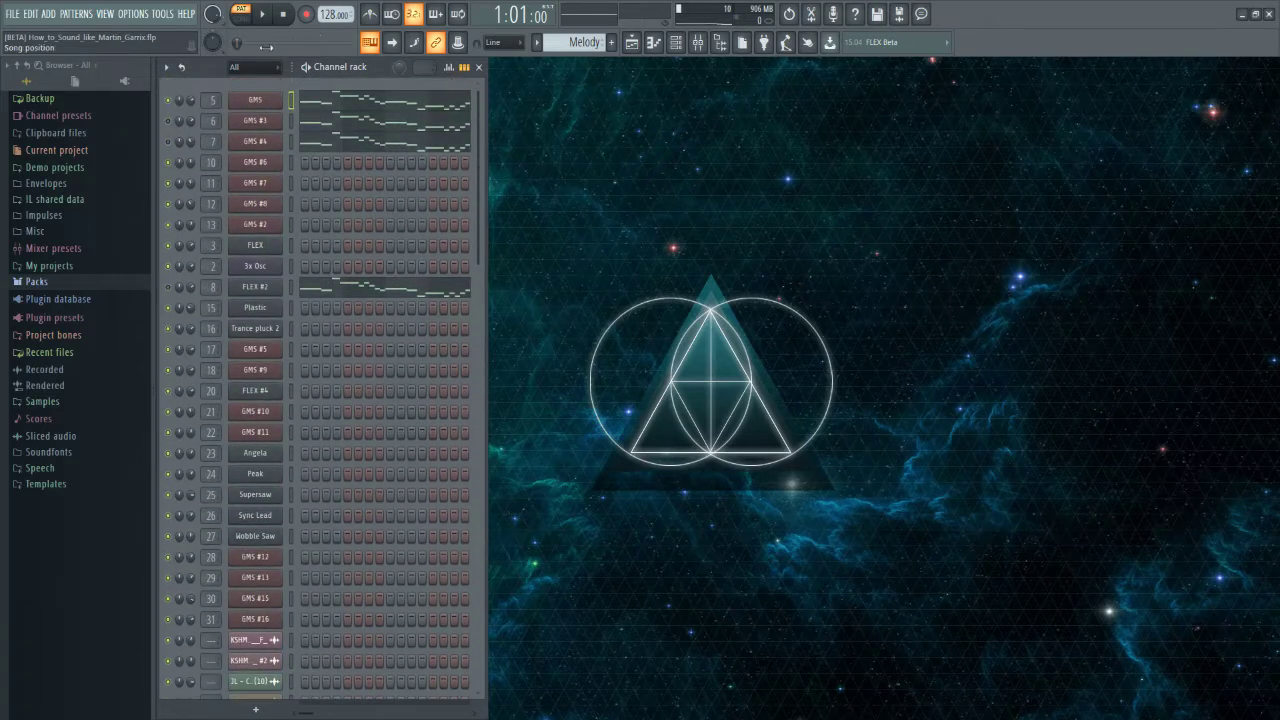
click(273, 176)
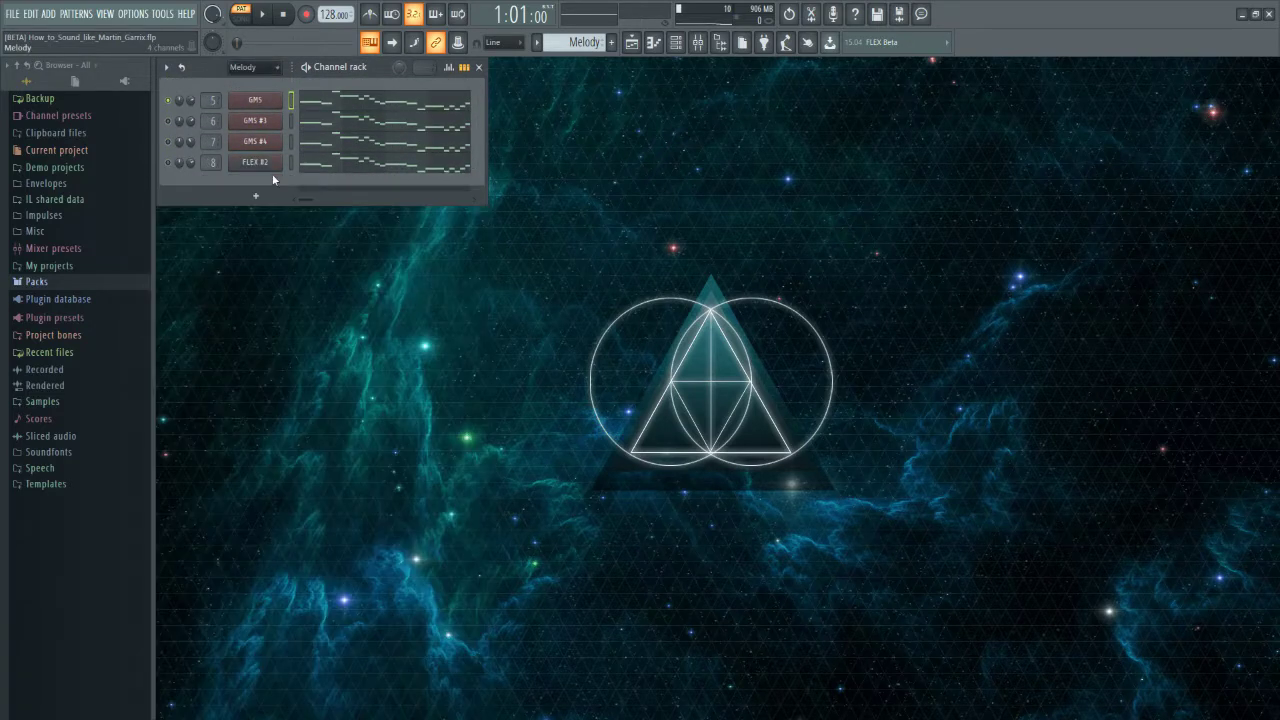
Step: Play the Melody pattern while viewing the GMS channel's notes in the piano roll, and close the piano roll
click(268, 104)
click(905, 238)
click(302, 102)
key(space)
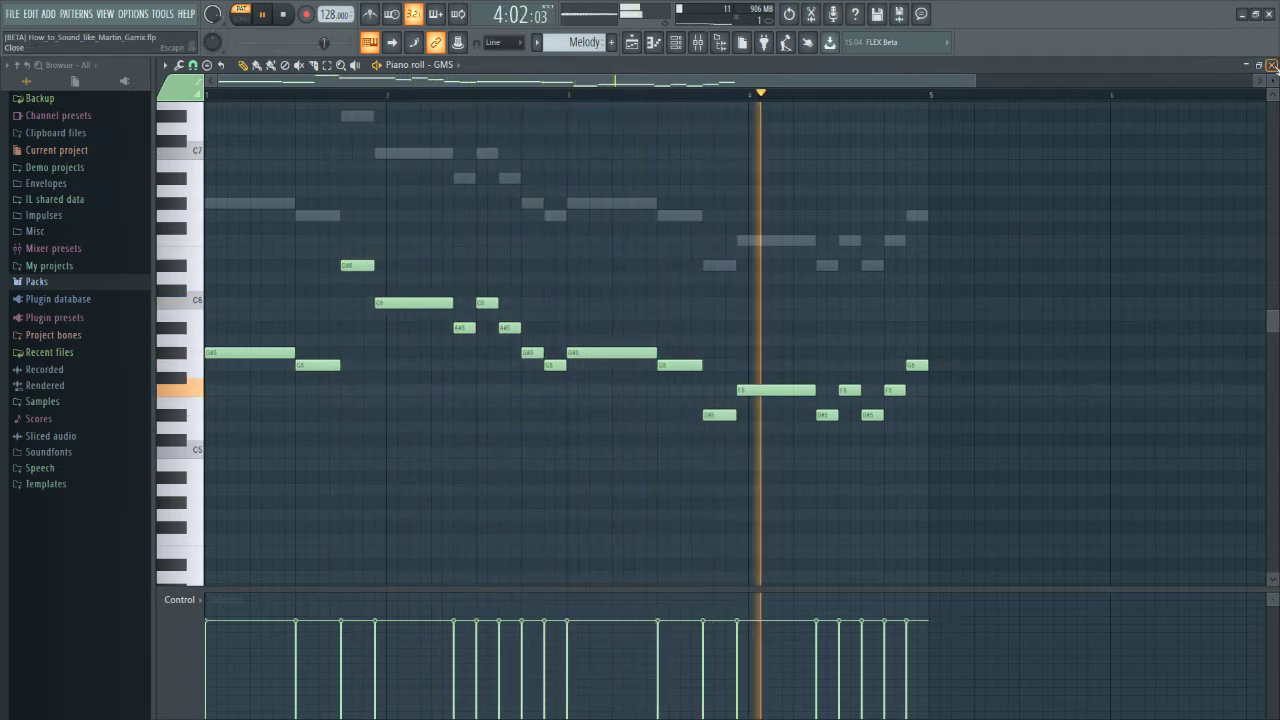
key(space)
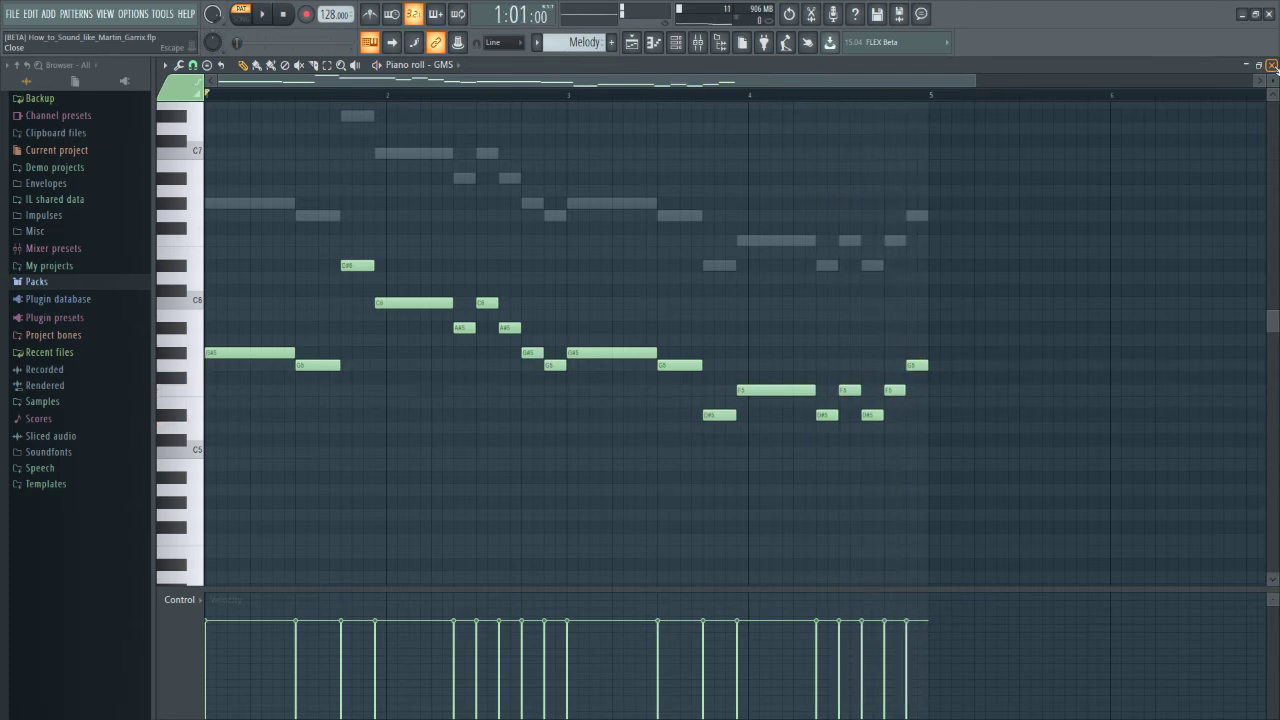
click(1272, 65)
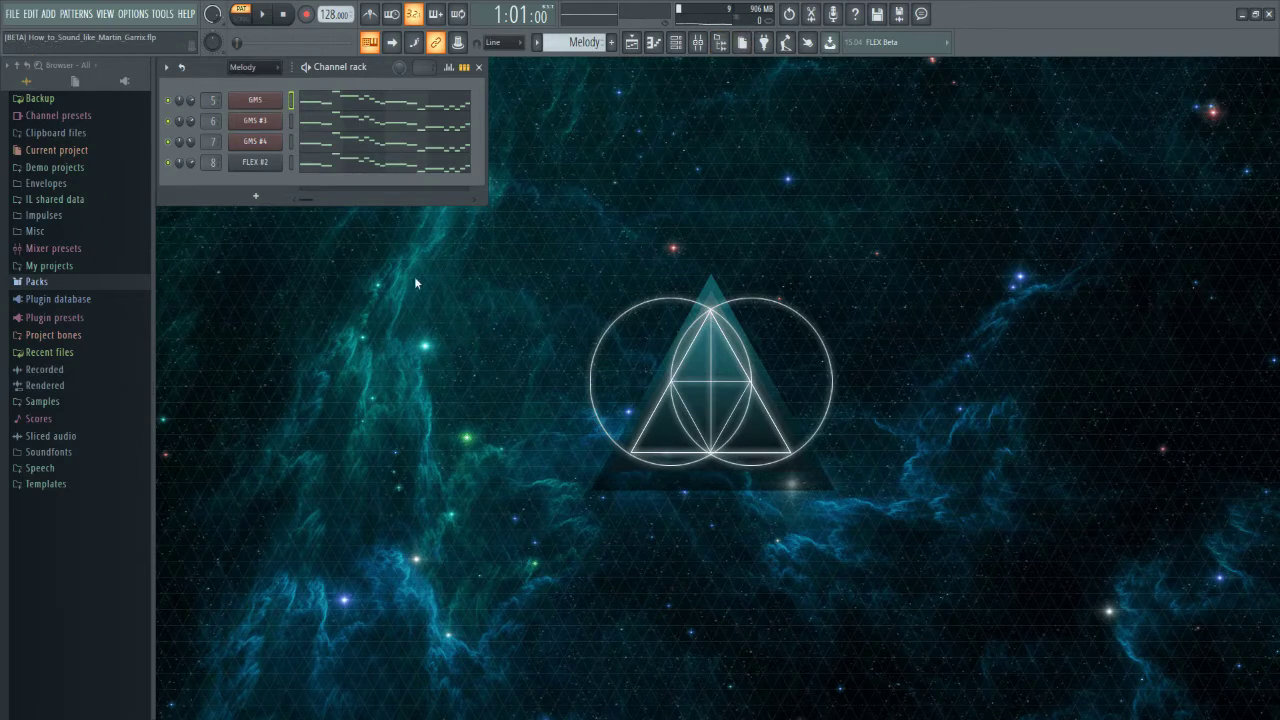
Step: Compare the synth settings and programs of the GMS, GMS #3 and GMS #4 melody channels
click(274, 105)
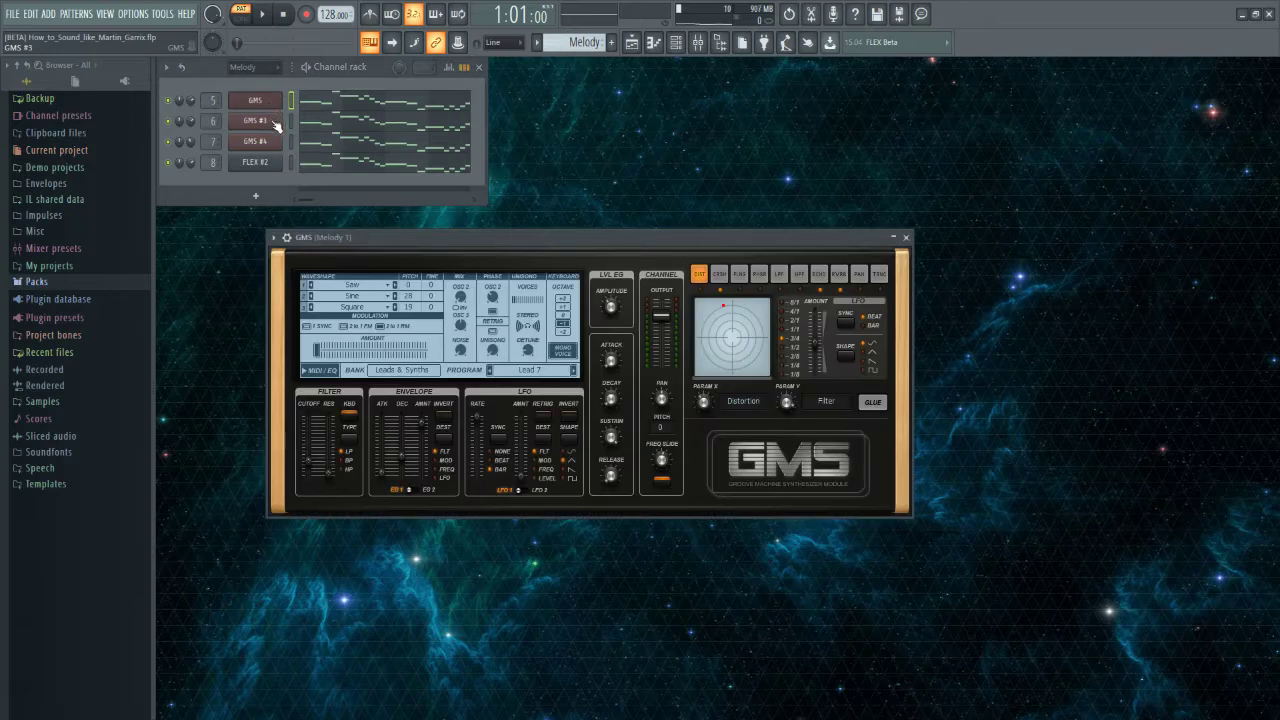
click(274, 121)
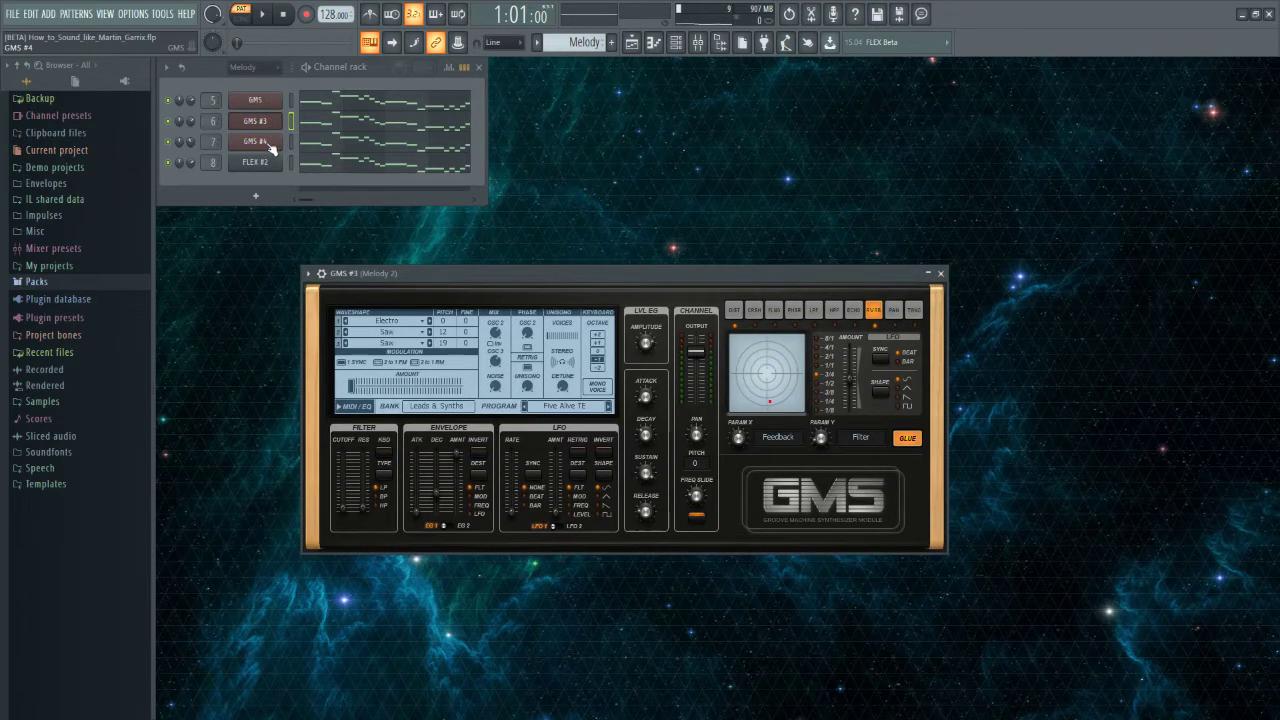
click(267, 146)
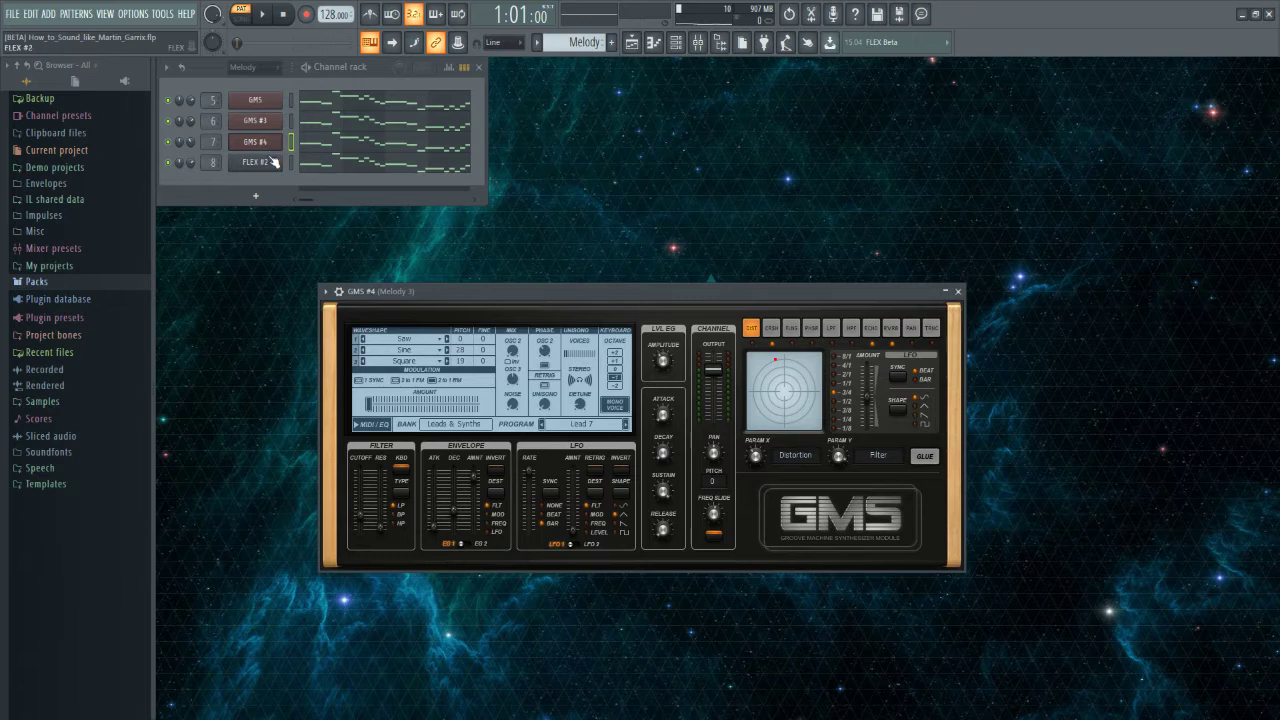
click(268, 120)
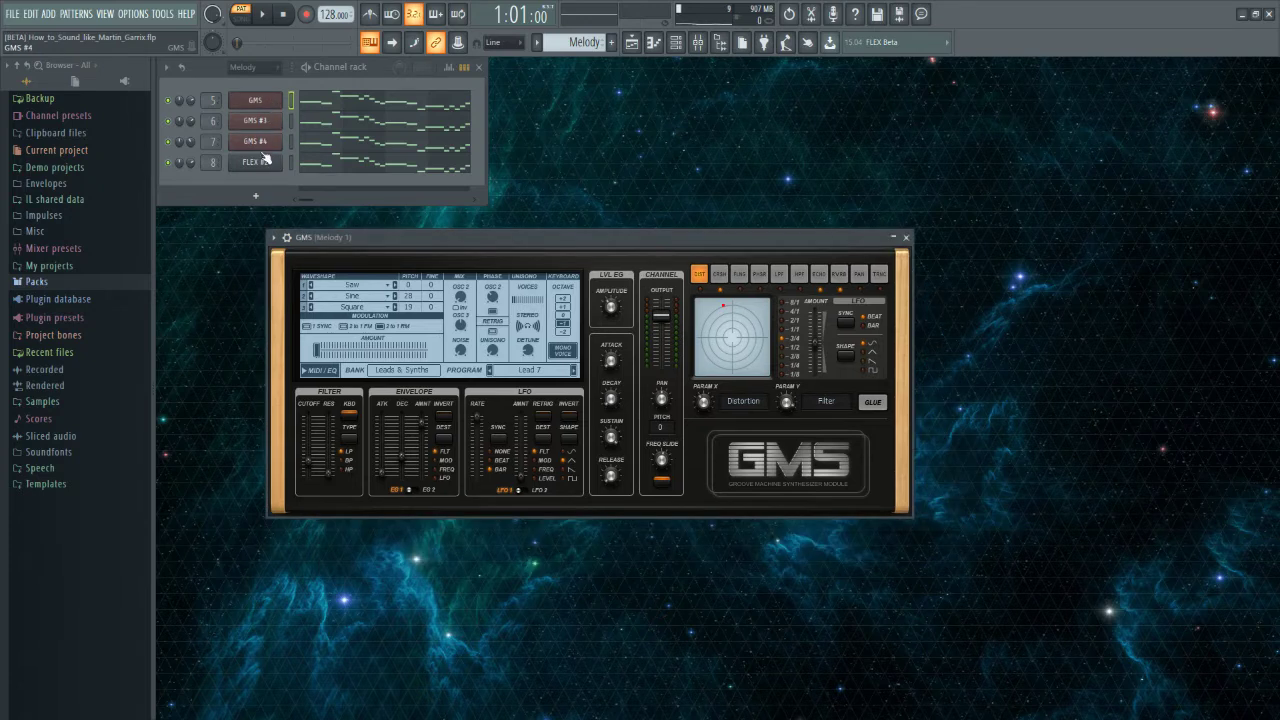
click(266, 150)
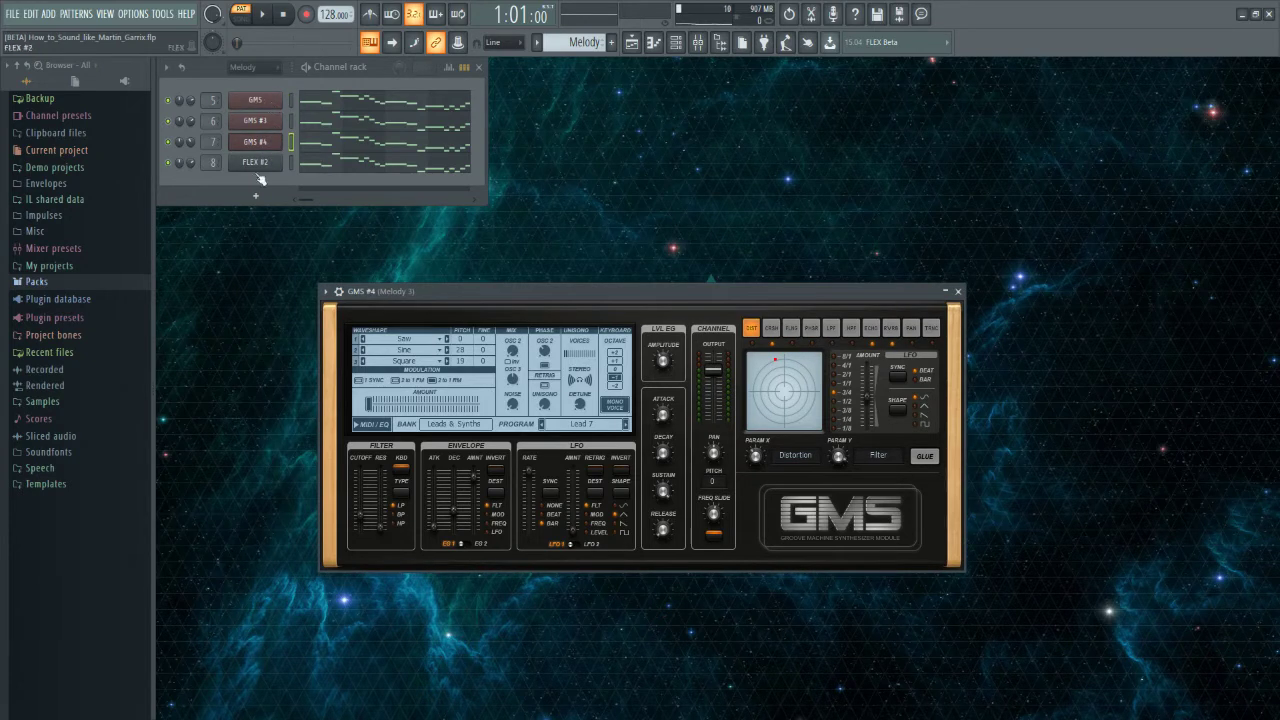
Step: Examine the GMS #4 melody notes in the piano roll and the preset used in the FLEX #2 plugin
click(295, 145)
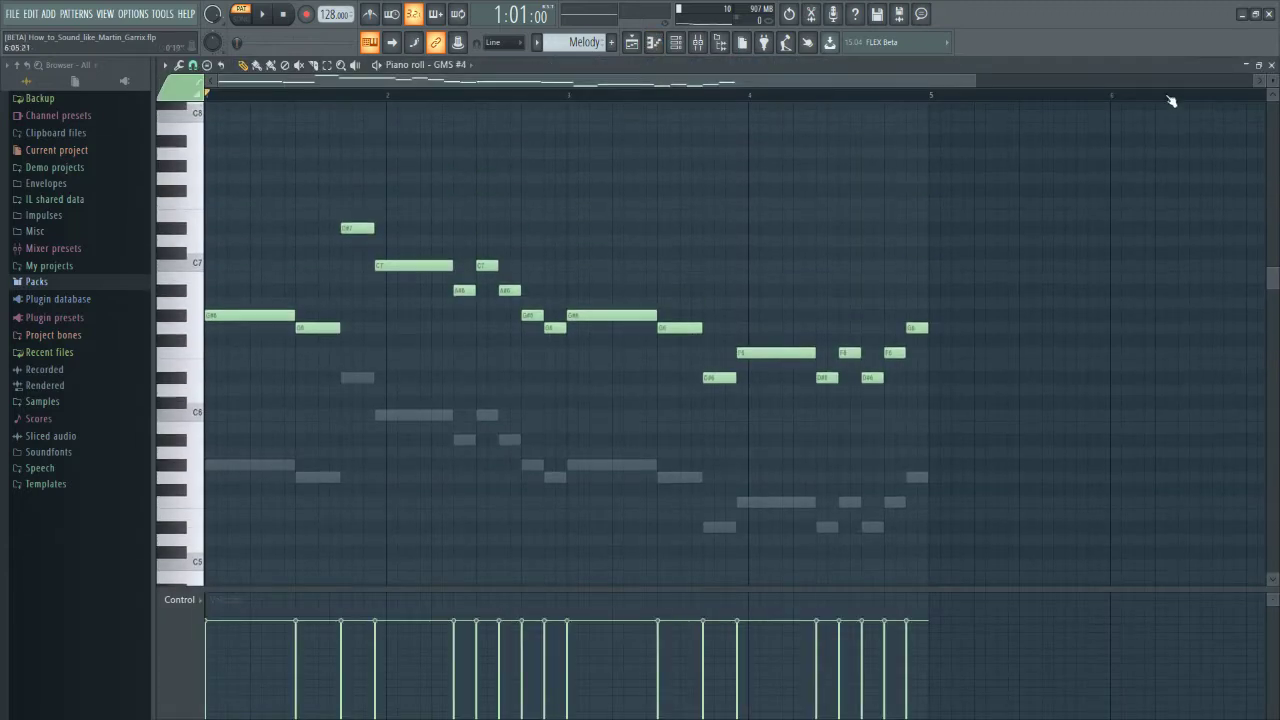
click(1270, 64)
click(264, 164)
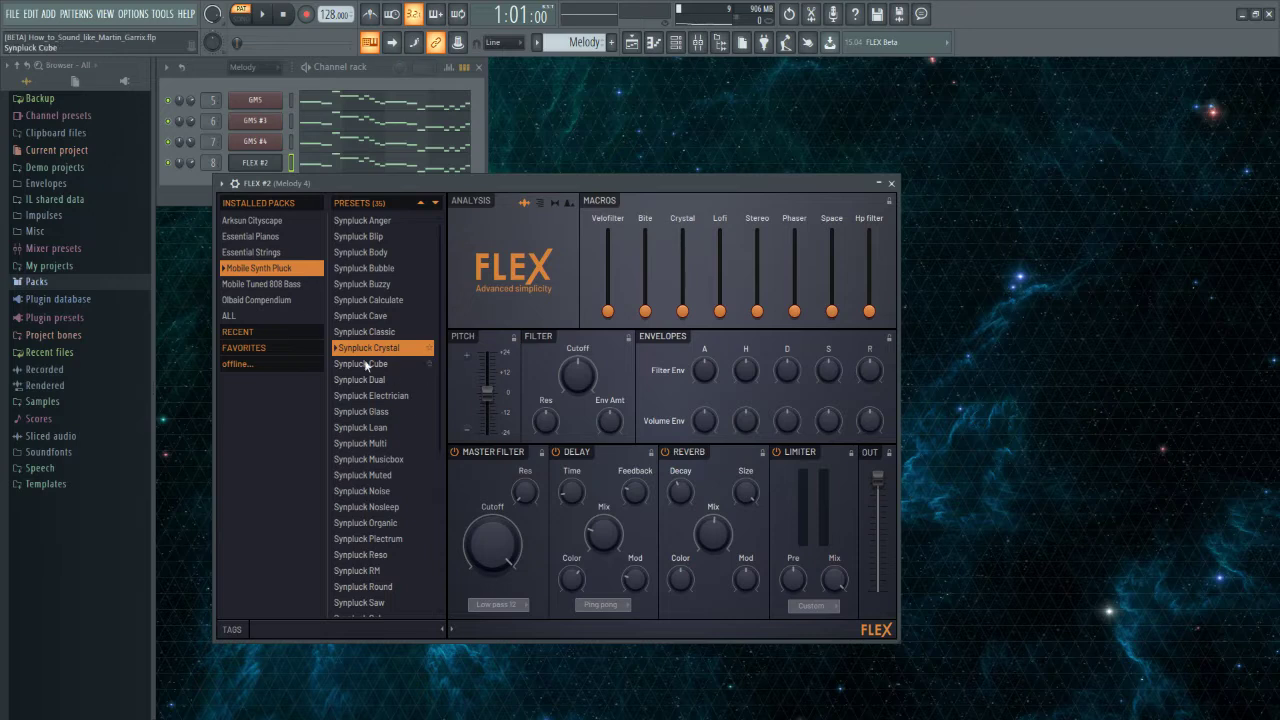
click(894, 183)
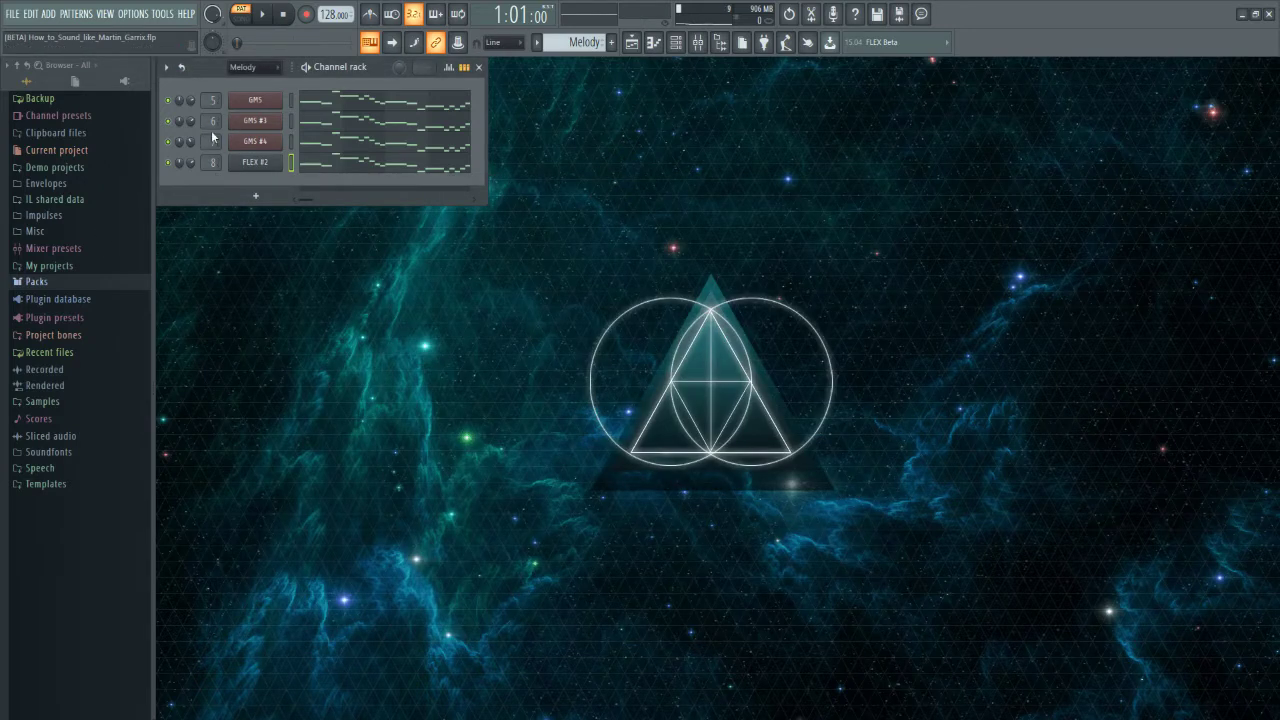
Step: Listen to the full Melody pattern with all four layers while viewing the GMS notes in the piano roll
key(space)
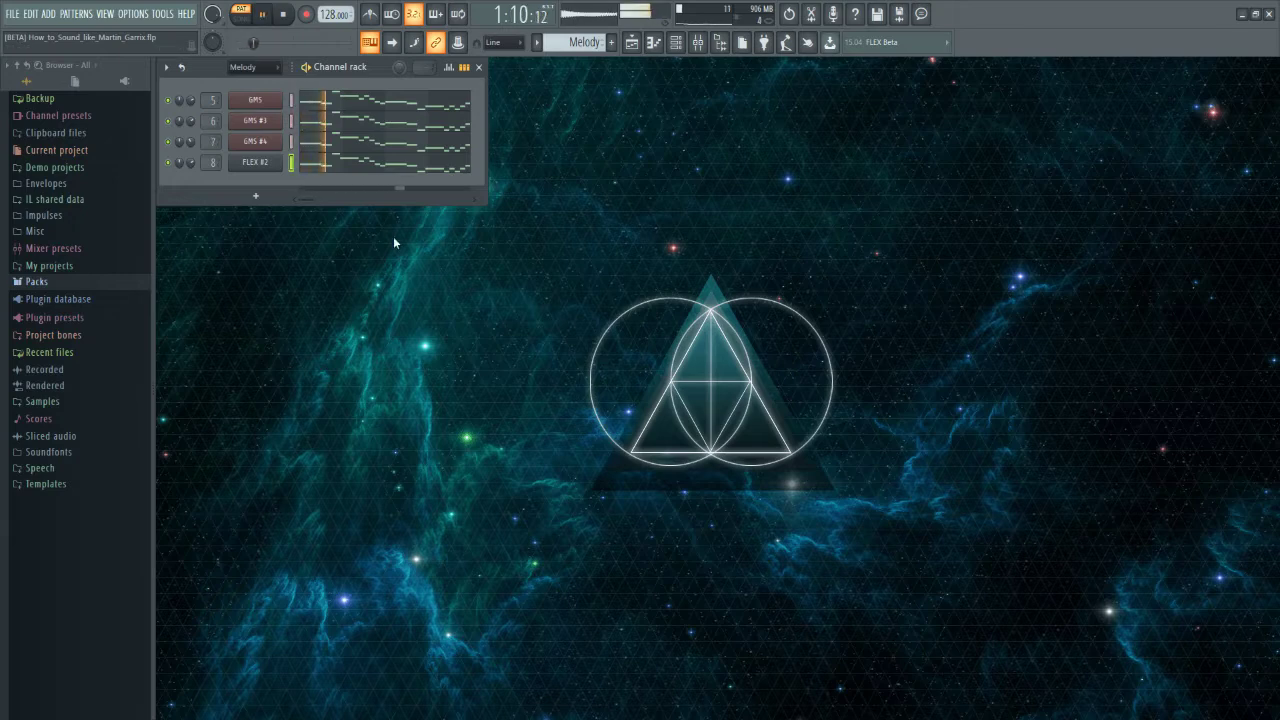
click(370, 100)
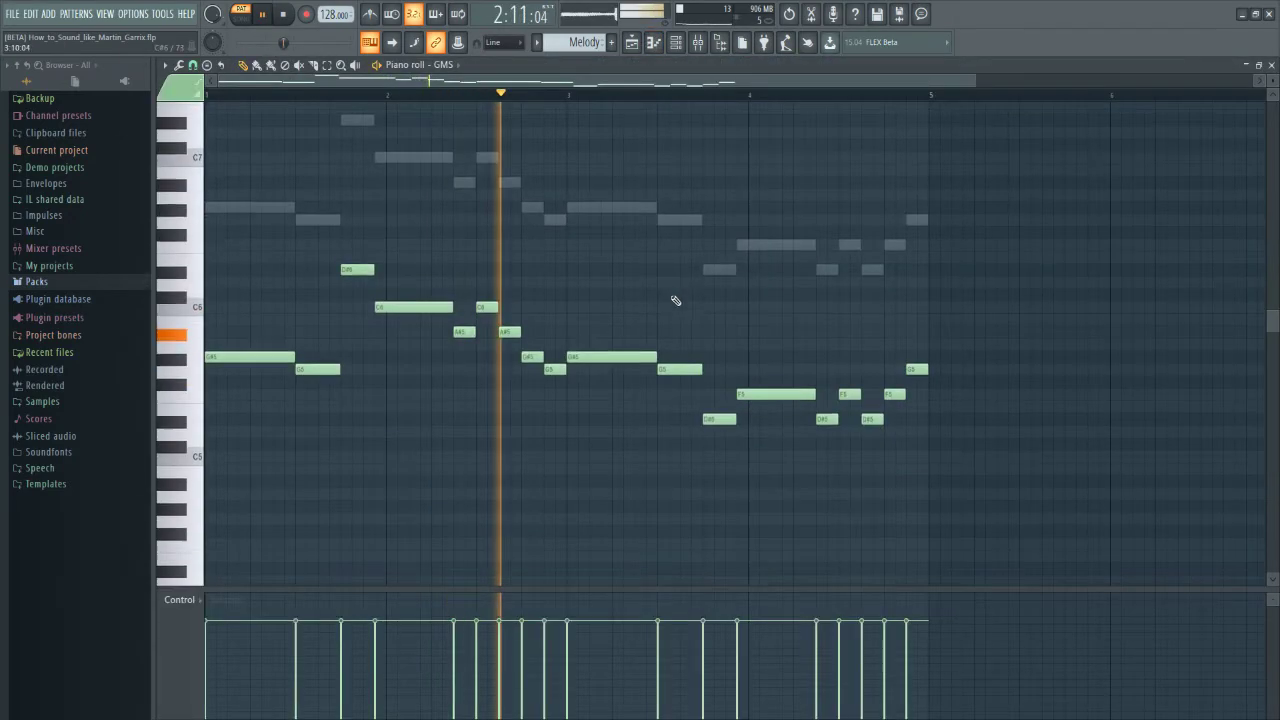
key(space)
click(1271, 65)
Step: Switch to the Chords pattern and examine the GMS #6 synth settings
scroll(585, 42, down, 1)
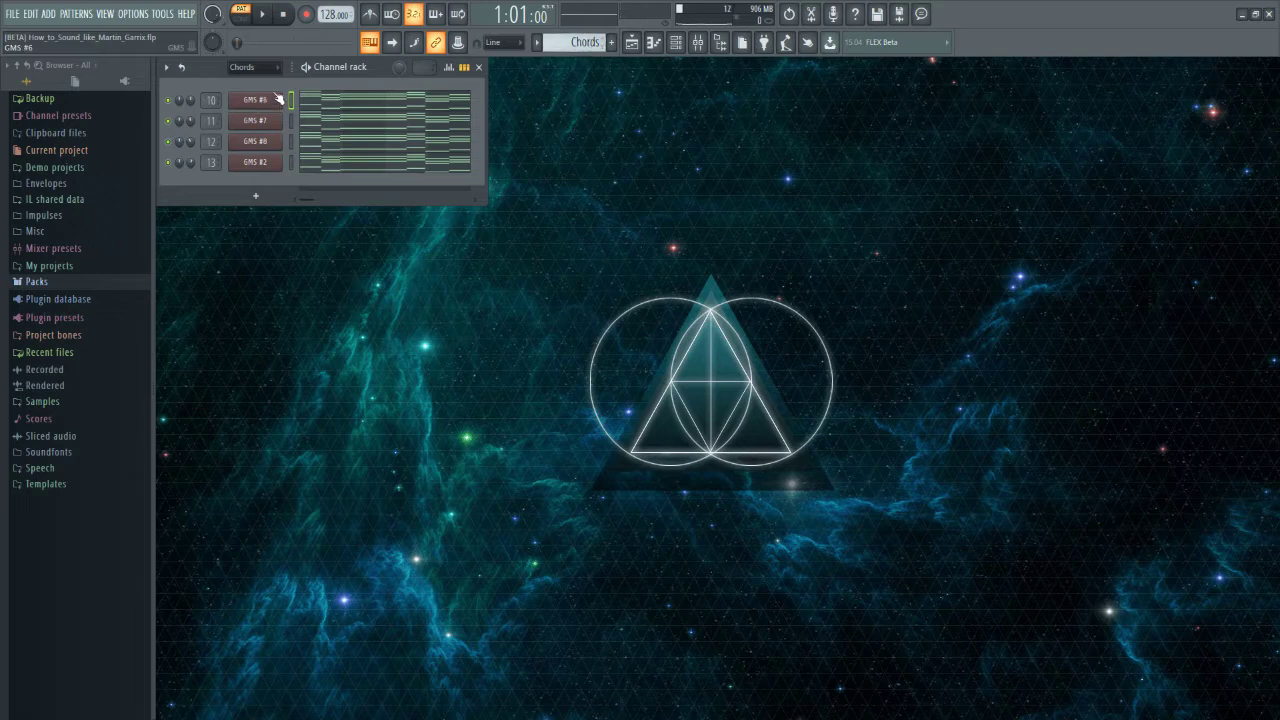
click(274, 101)
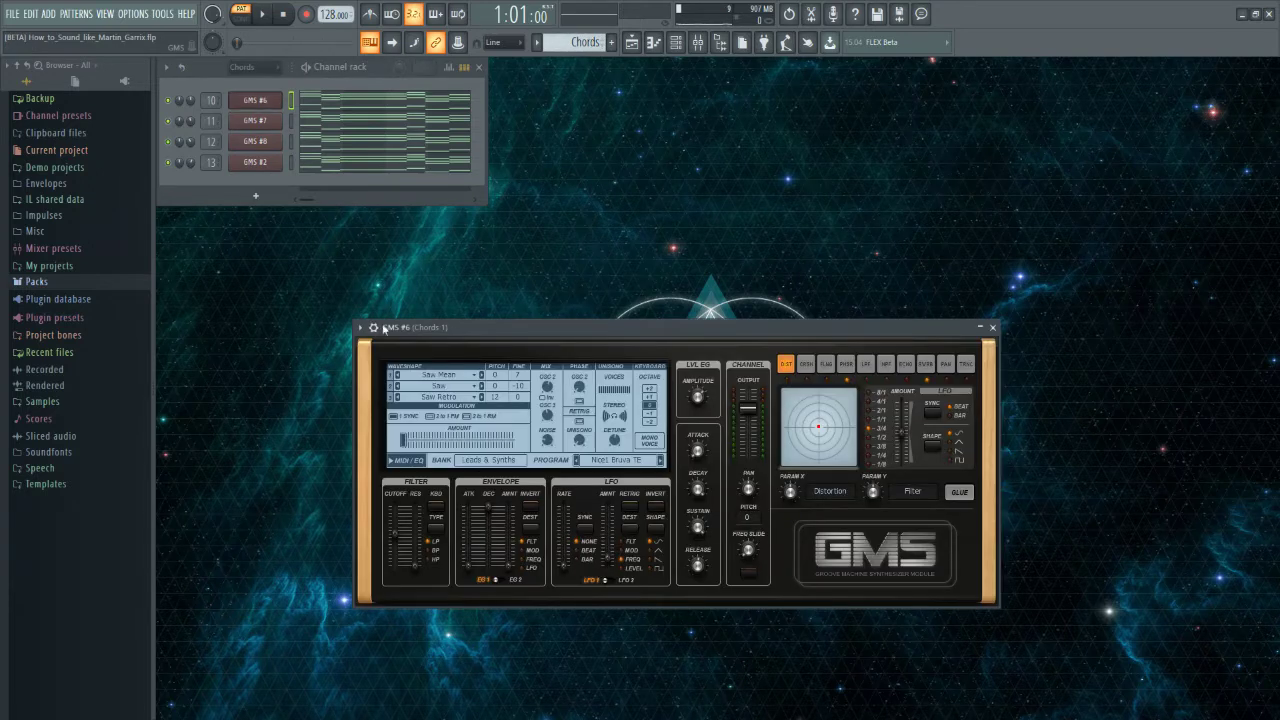
click(992, 327)
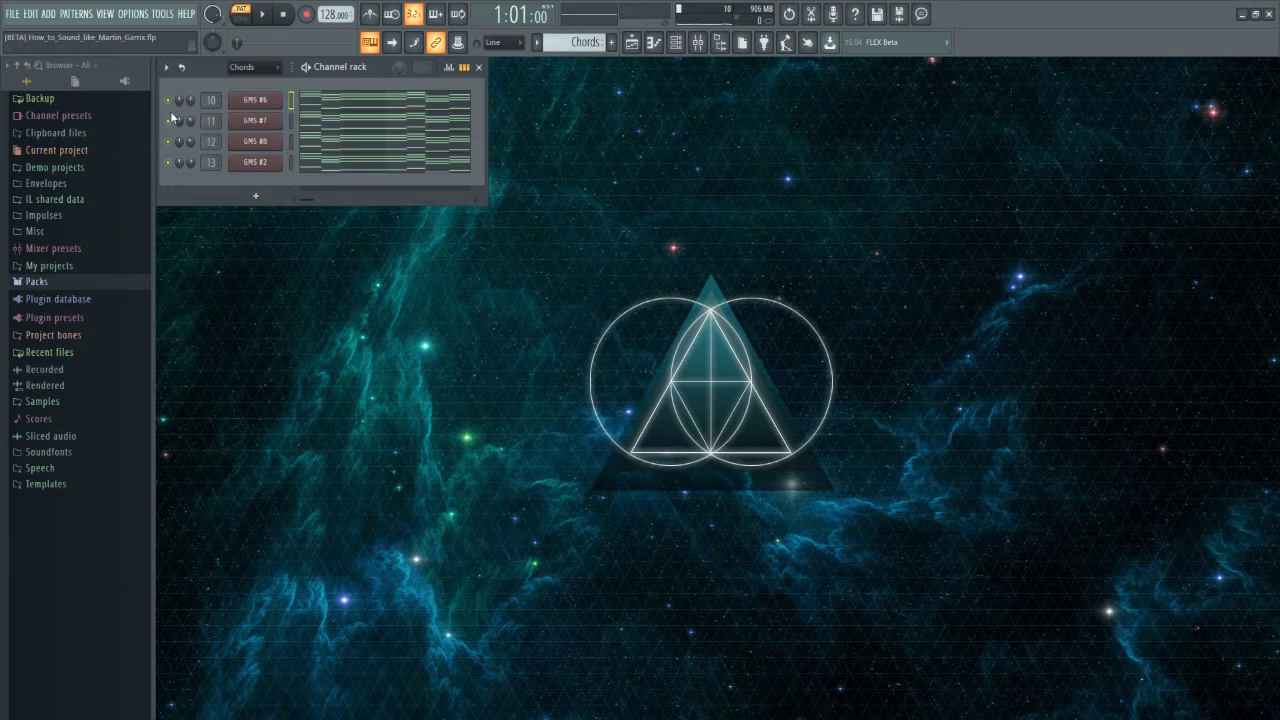
Step: Play back the Chords pattern and examine the GMS #6 chord notes in the piano roll
click(300, 100)
key(space)
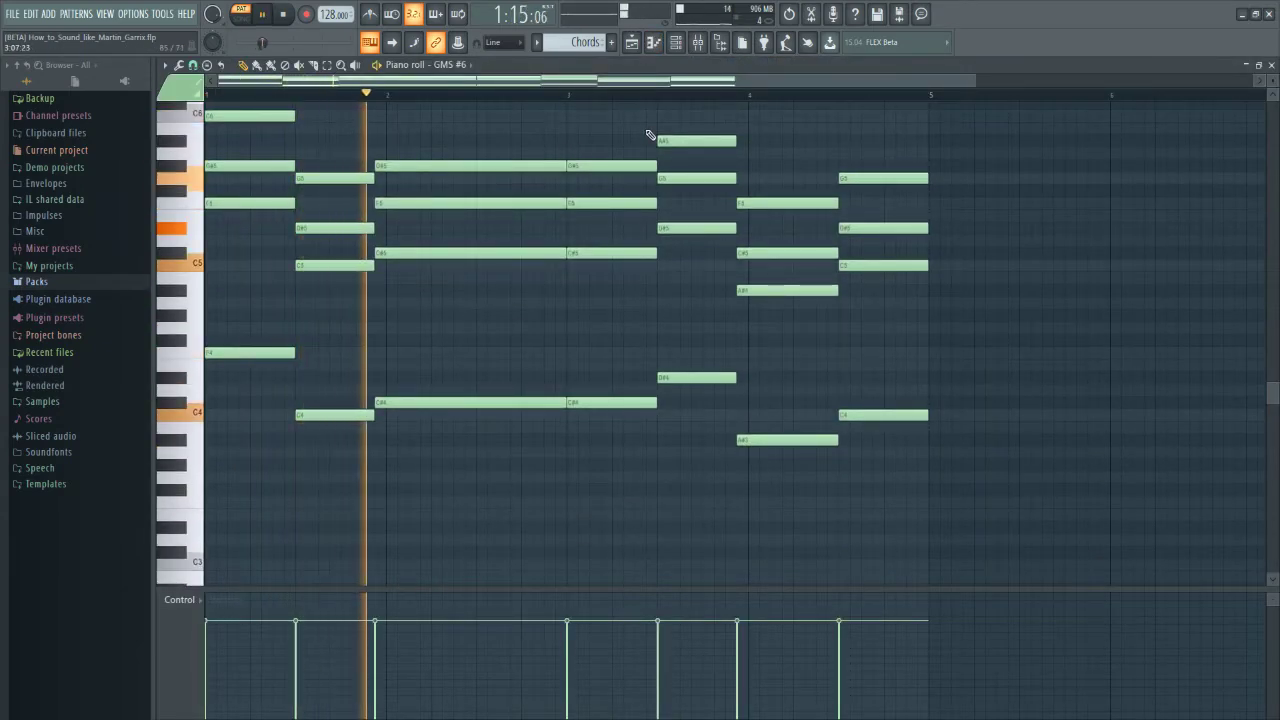
click(1272, 65)
key(space)
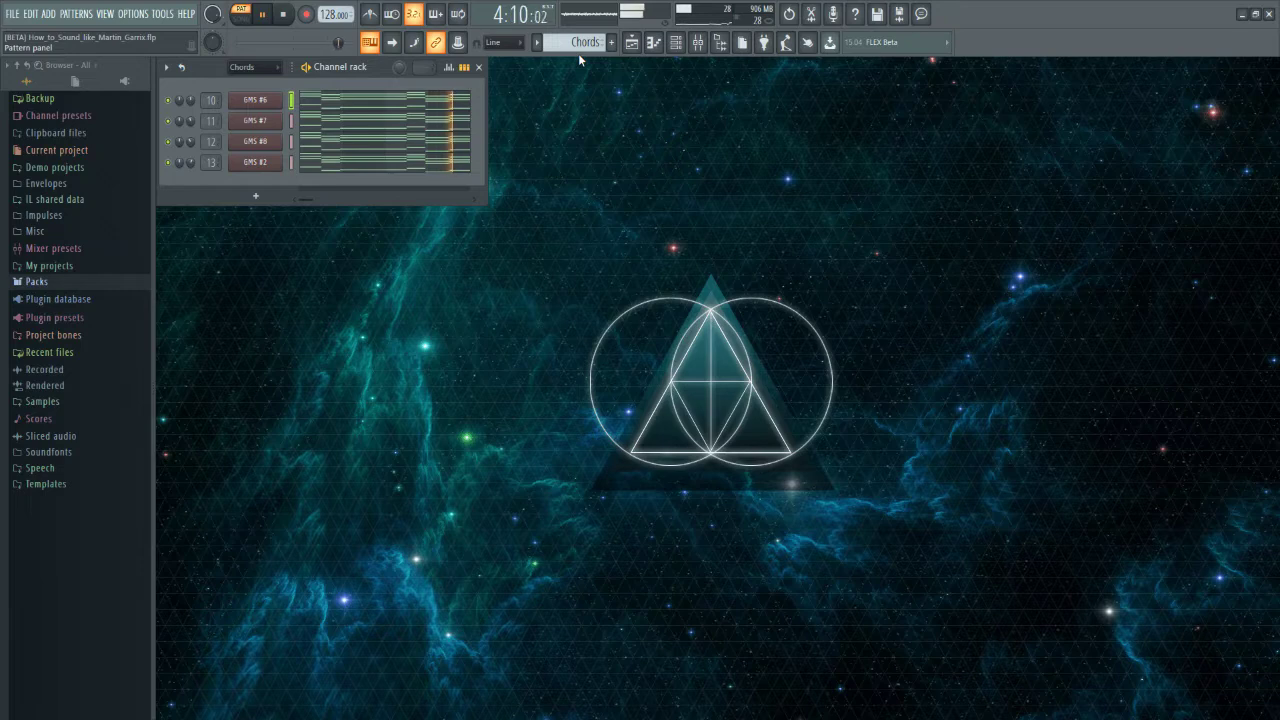
key(space)
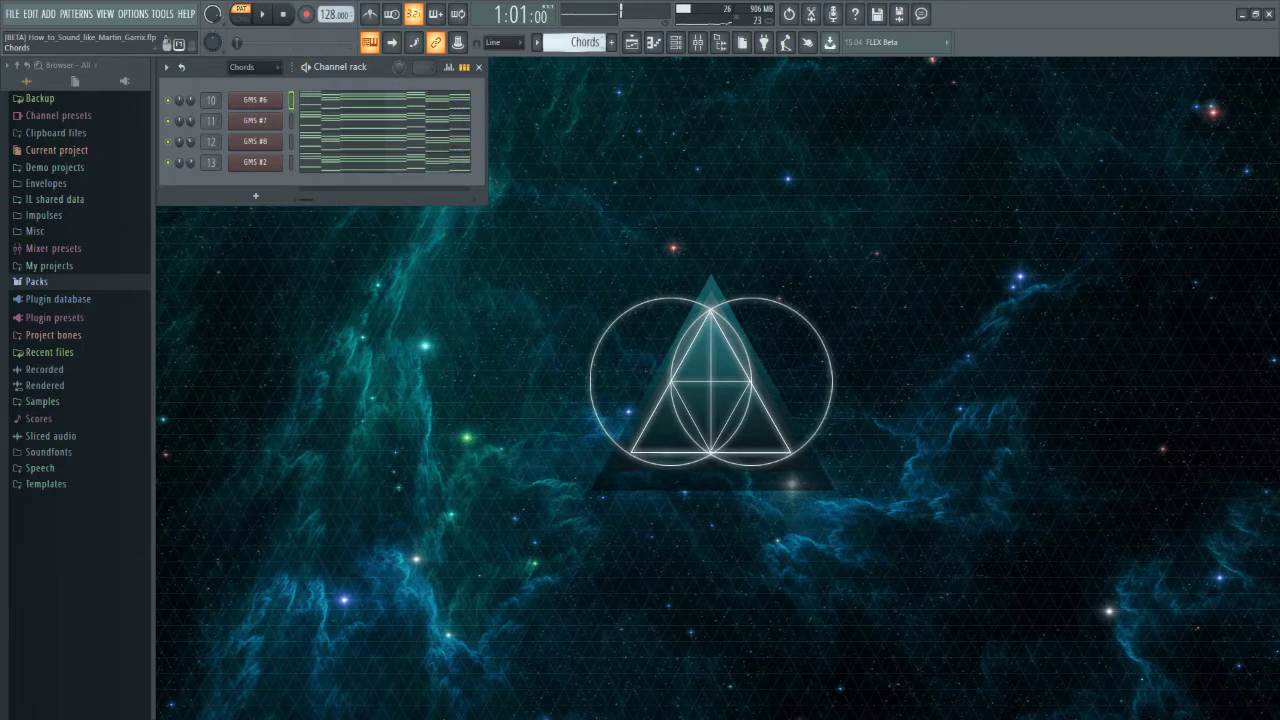
Step: Switch to the Layer Chords pattern and inspect the Plastic and Trance pluck 2 instruments
scroll(585, 42, down, 1)
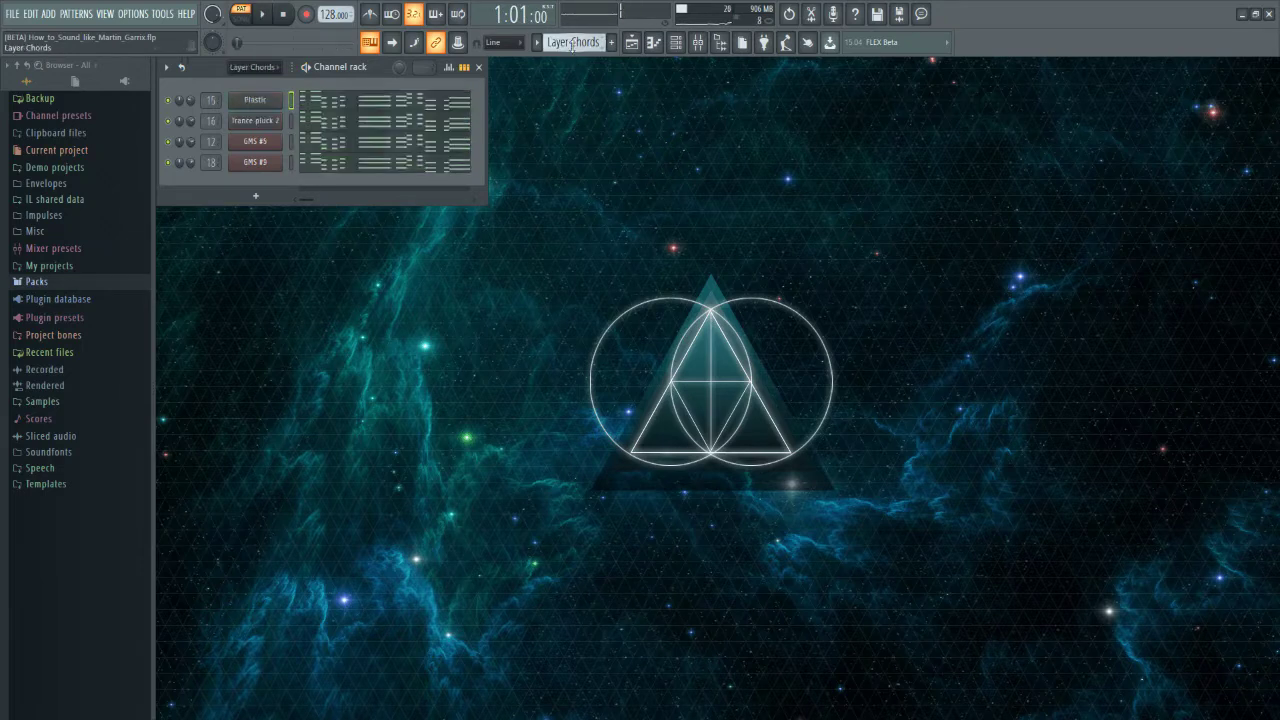
click(255, 101)
click(256, 122)
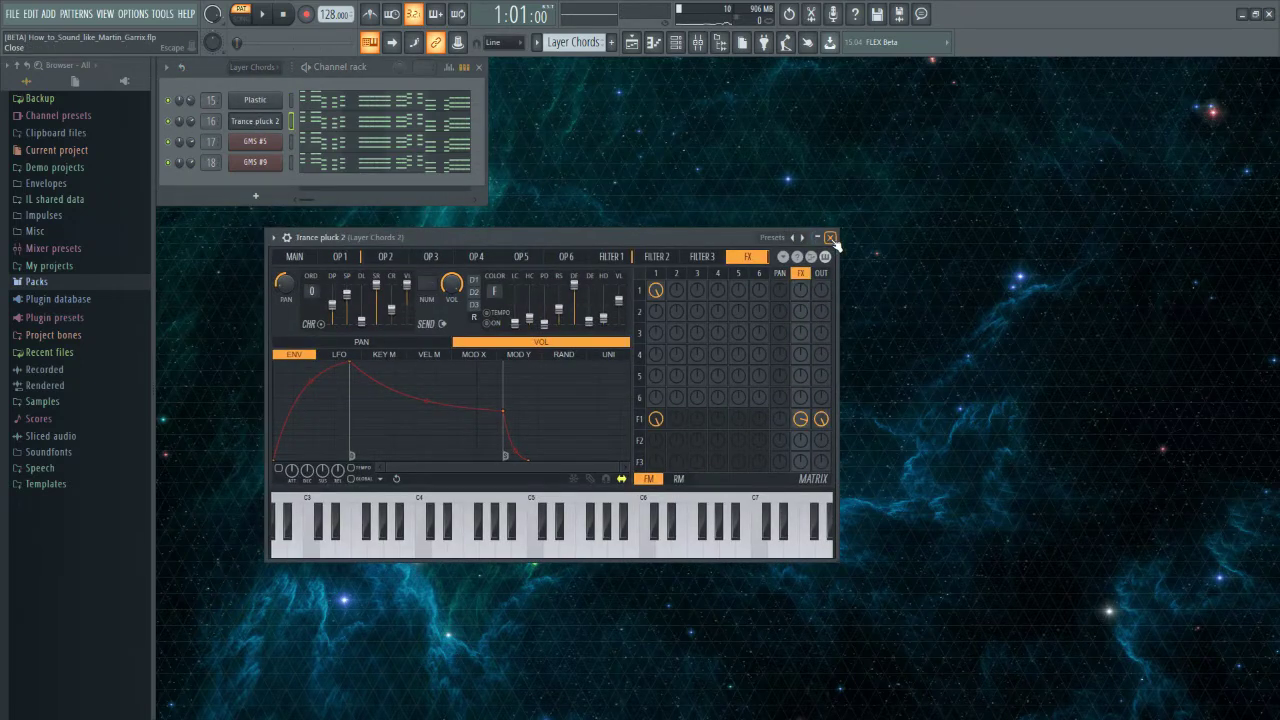
click(829, 237)
Step: Play the Layer Chords pattern while examining the Plastic channel's chord rhythm in the piano roll
click(300, 100)
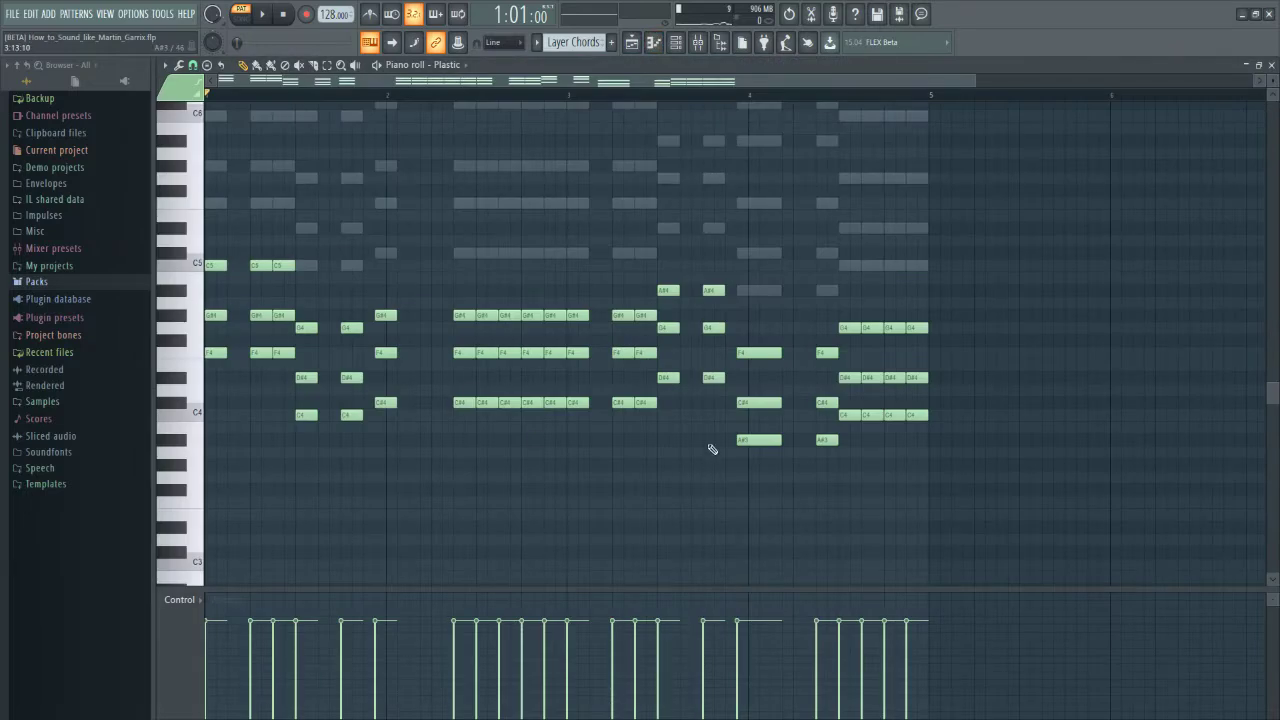
key(space)
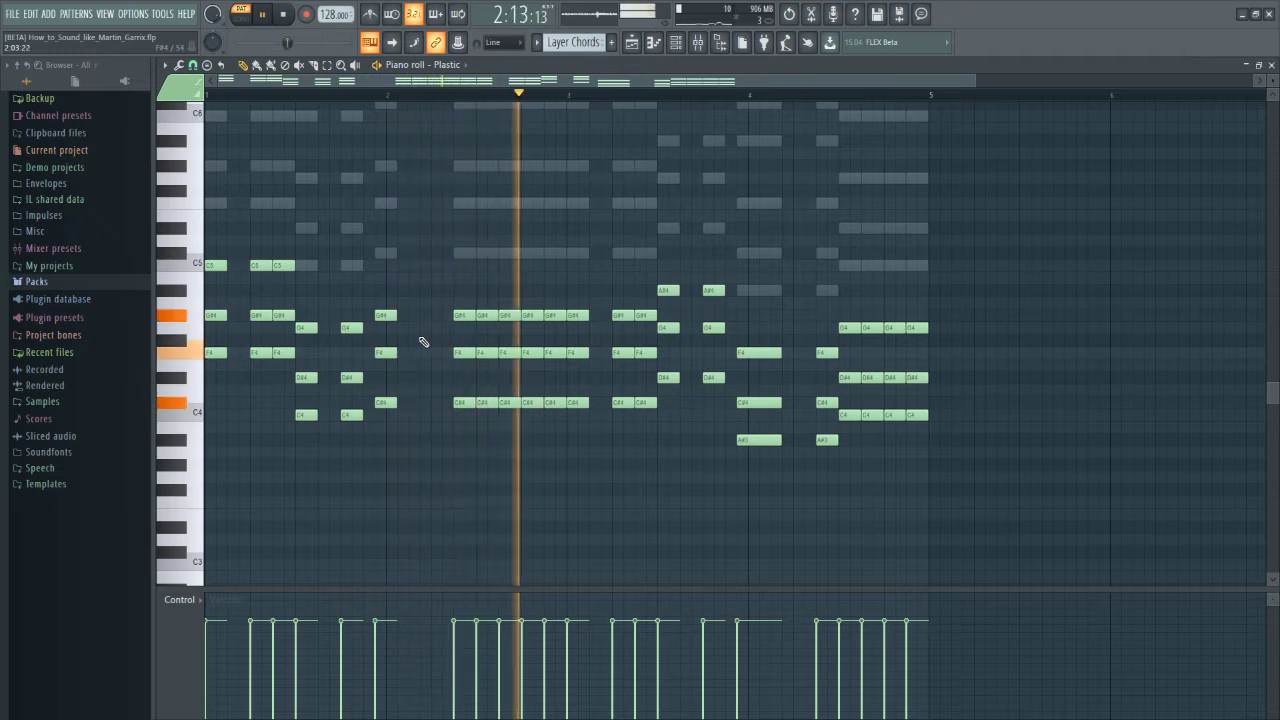
key(space)
click(1272, 66)
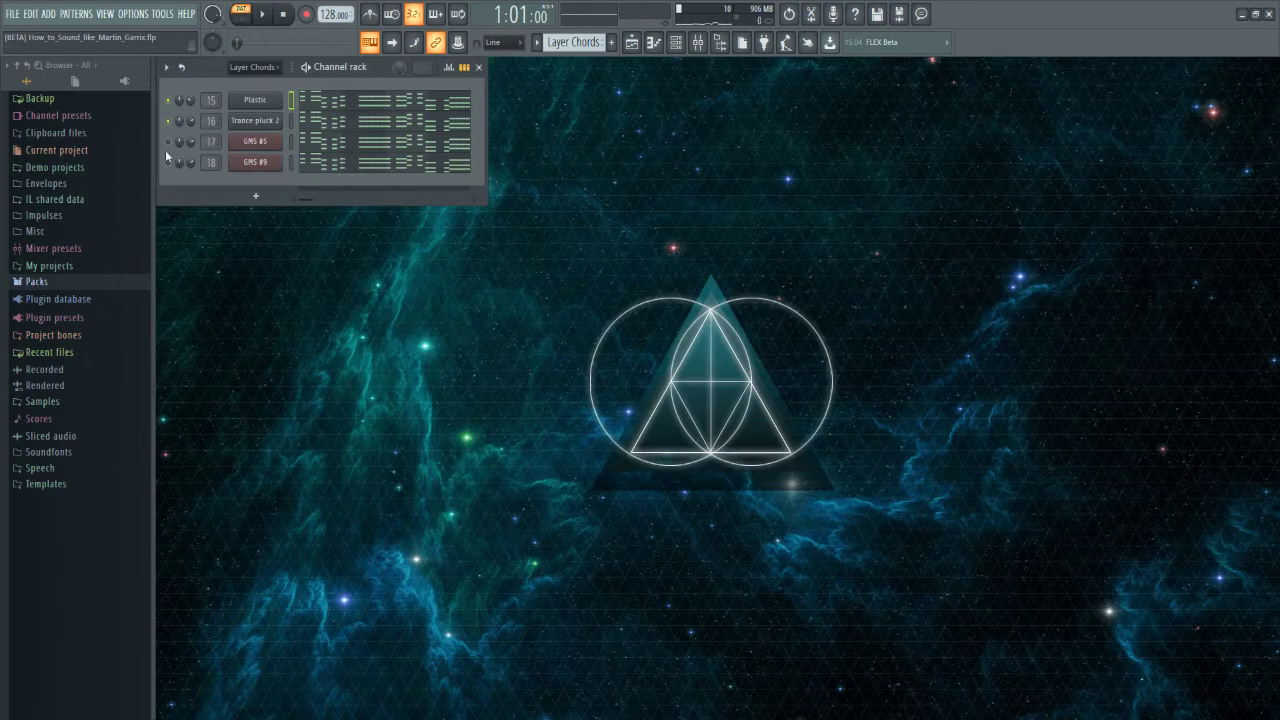
Step: Play all the Layer Chords layers while checking the Trance pluck 2, GMS #5 and GMS #9 instruments
key(space)
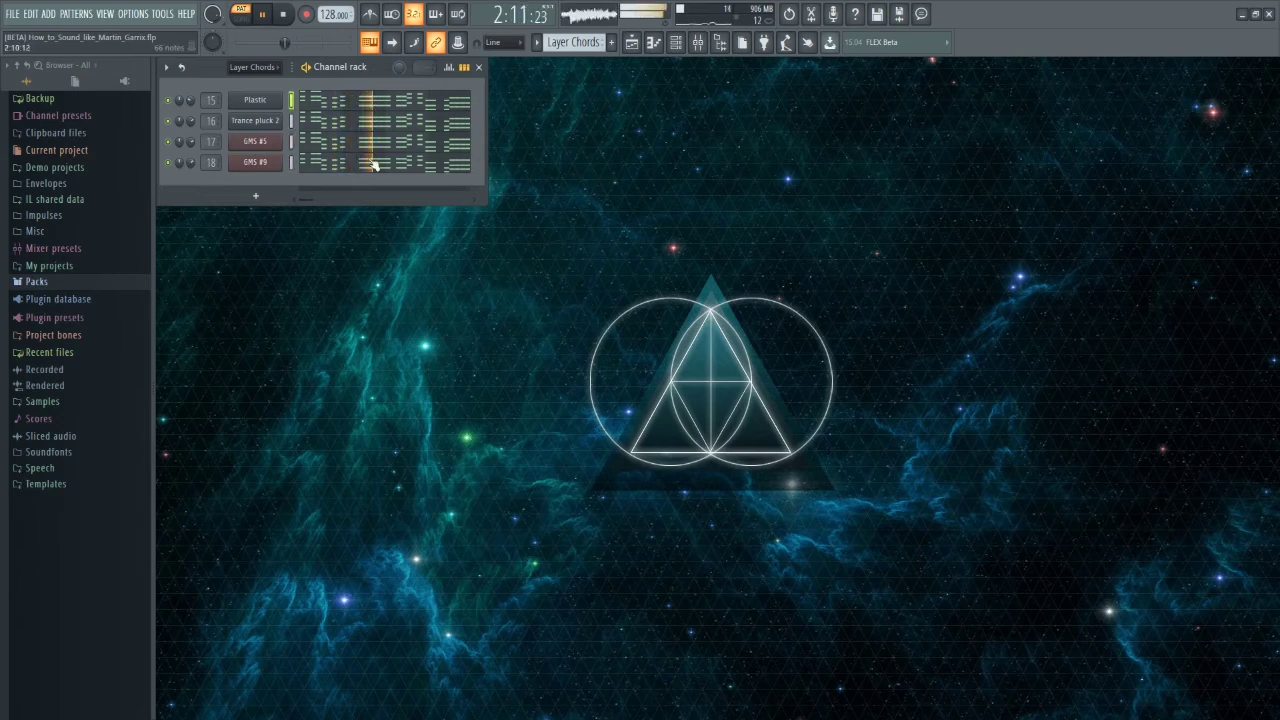
click(270, 121)
click(258, 141)
click(265, 164)
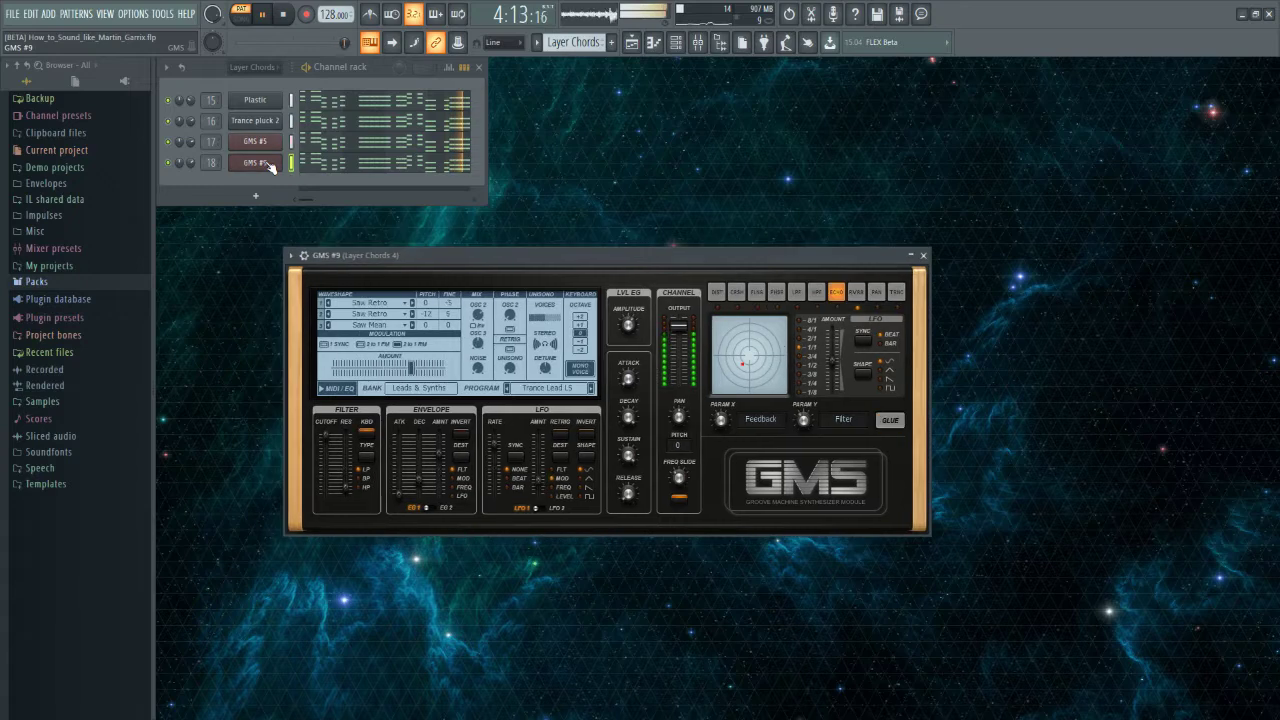
click(924, 256)
key(space)
Step: Switch to the Bass pattern and inspect the FLEX and 3x Osc instruments along with the bass mixer tracks
scroll(252, 72, up, 1)
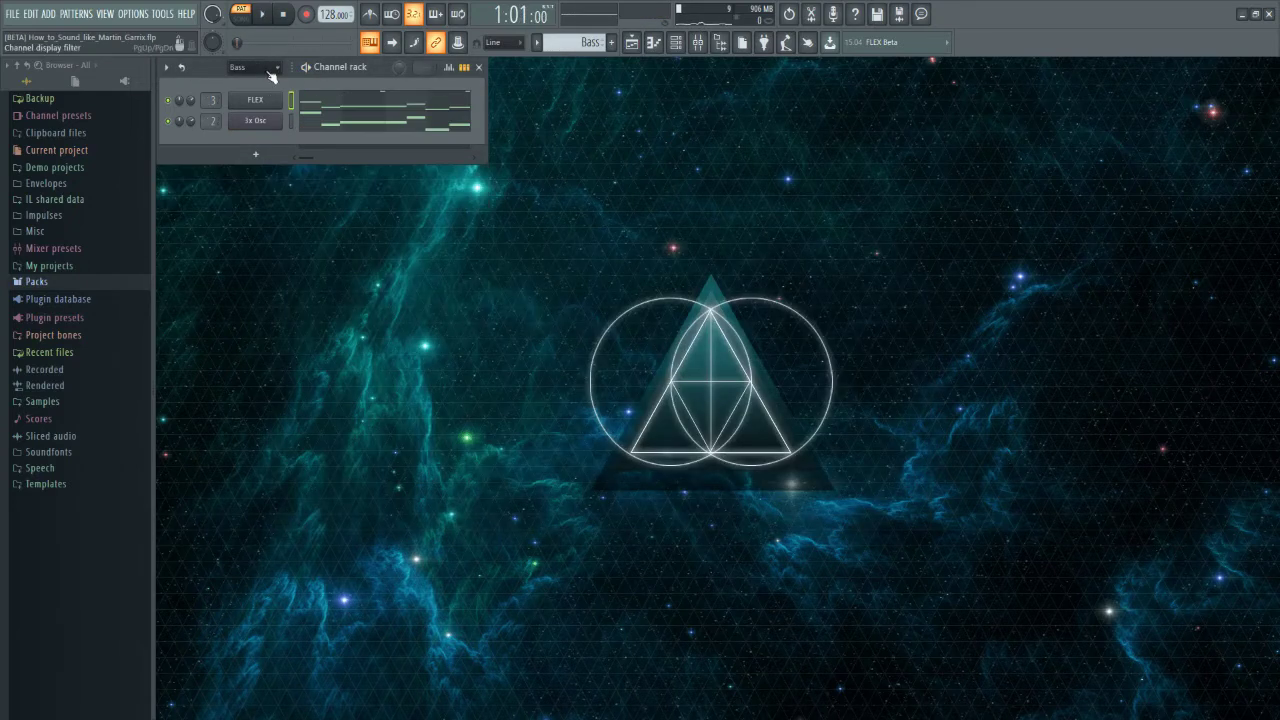
click(272, 102)
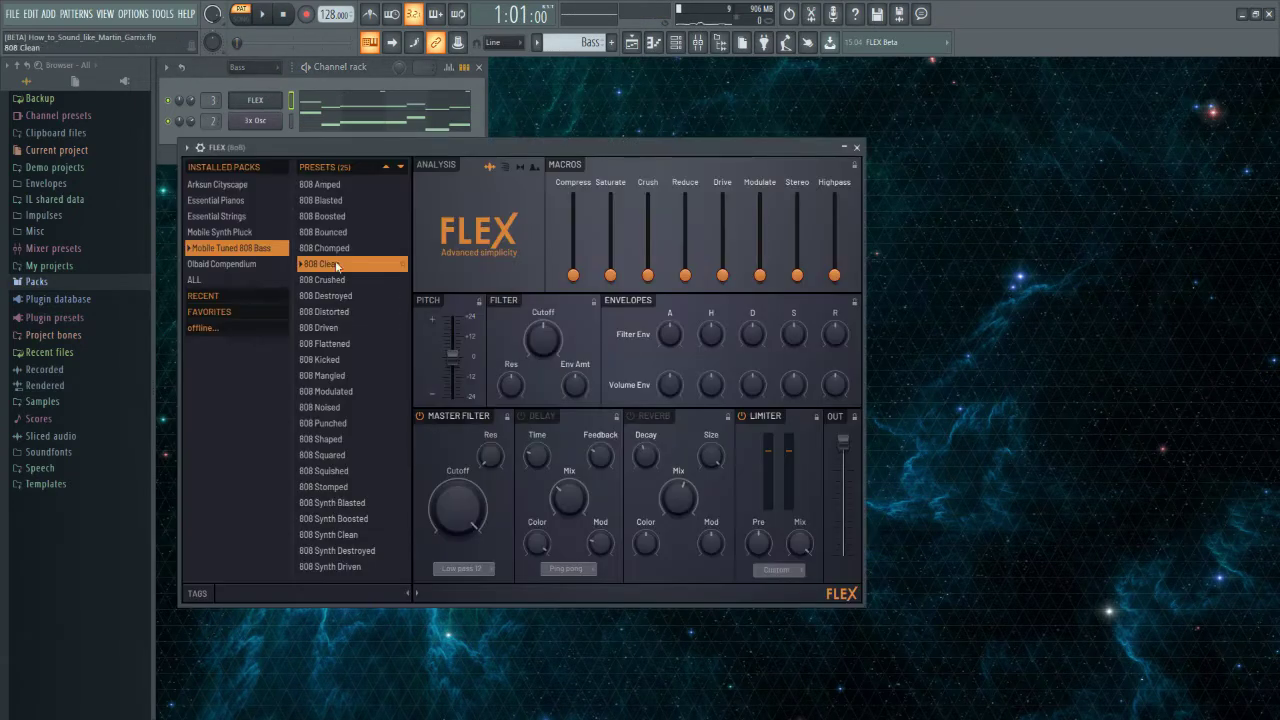
click(858, 148)
click(255, 121)
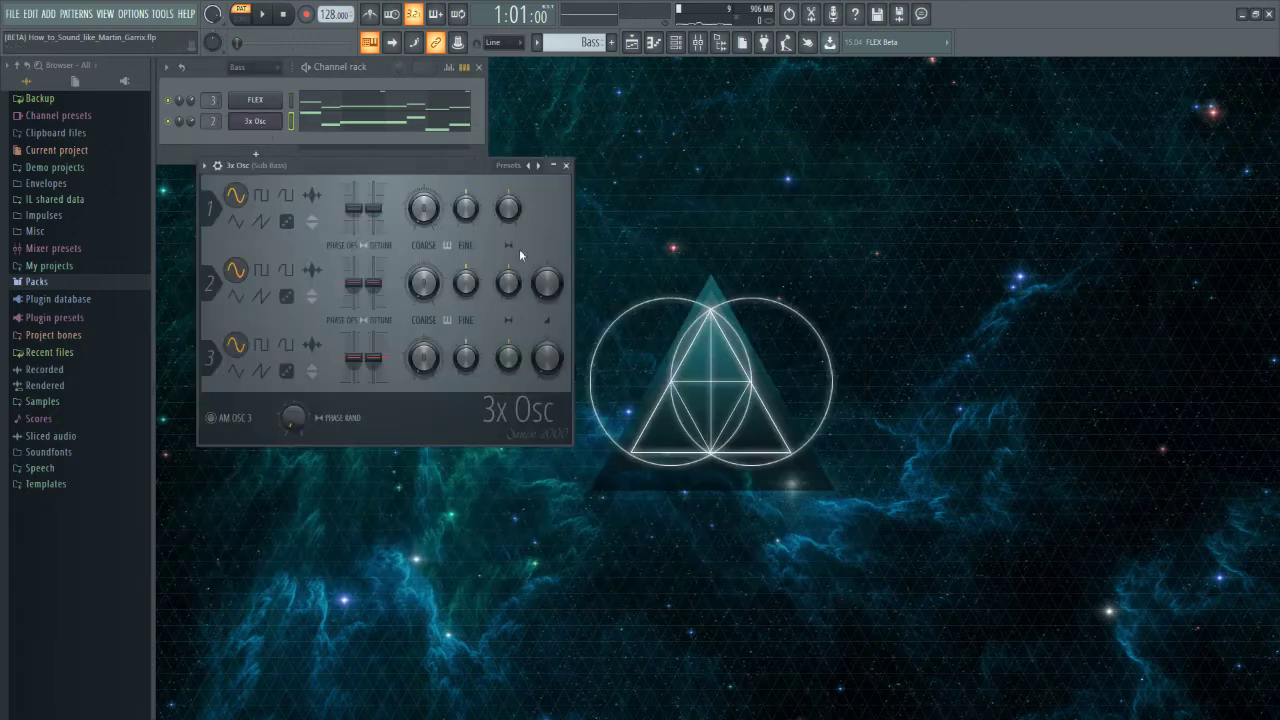
click(566, 166)
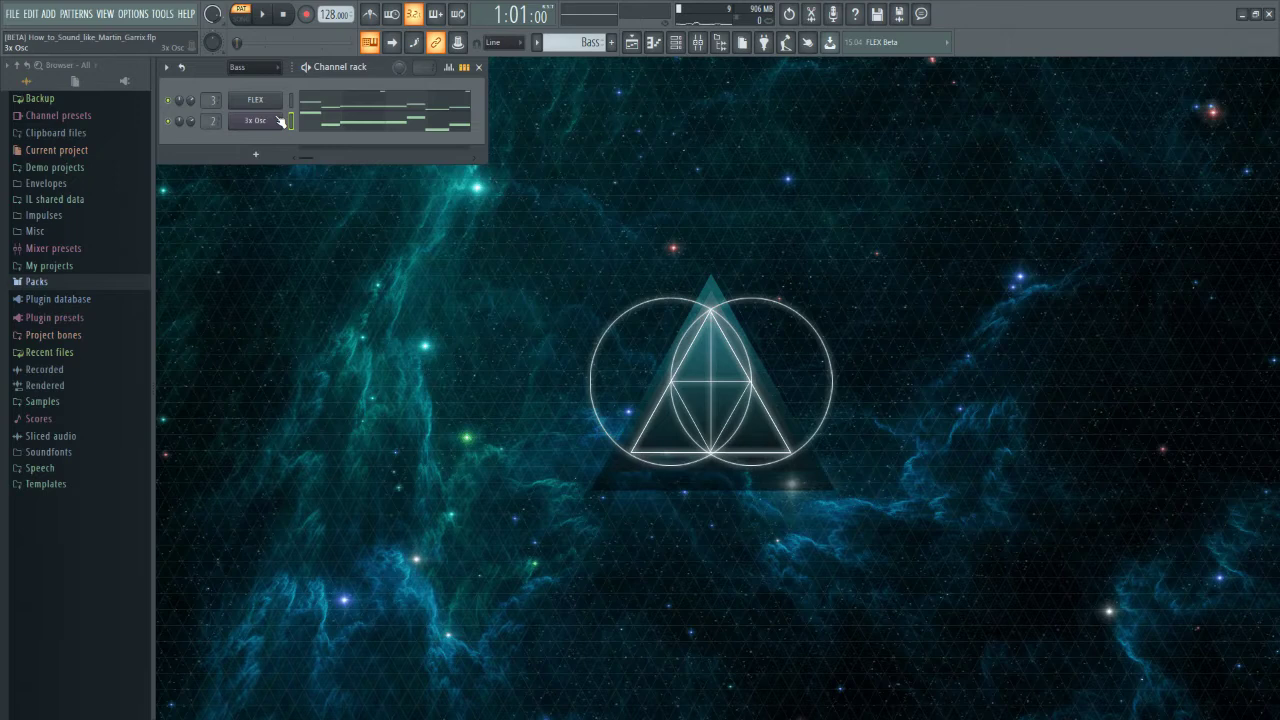
key(F9)
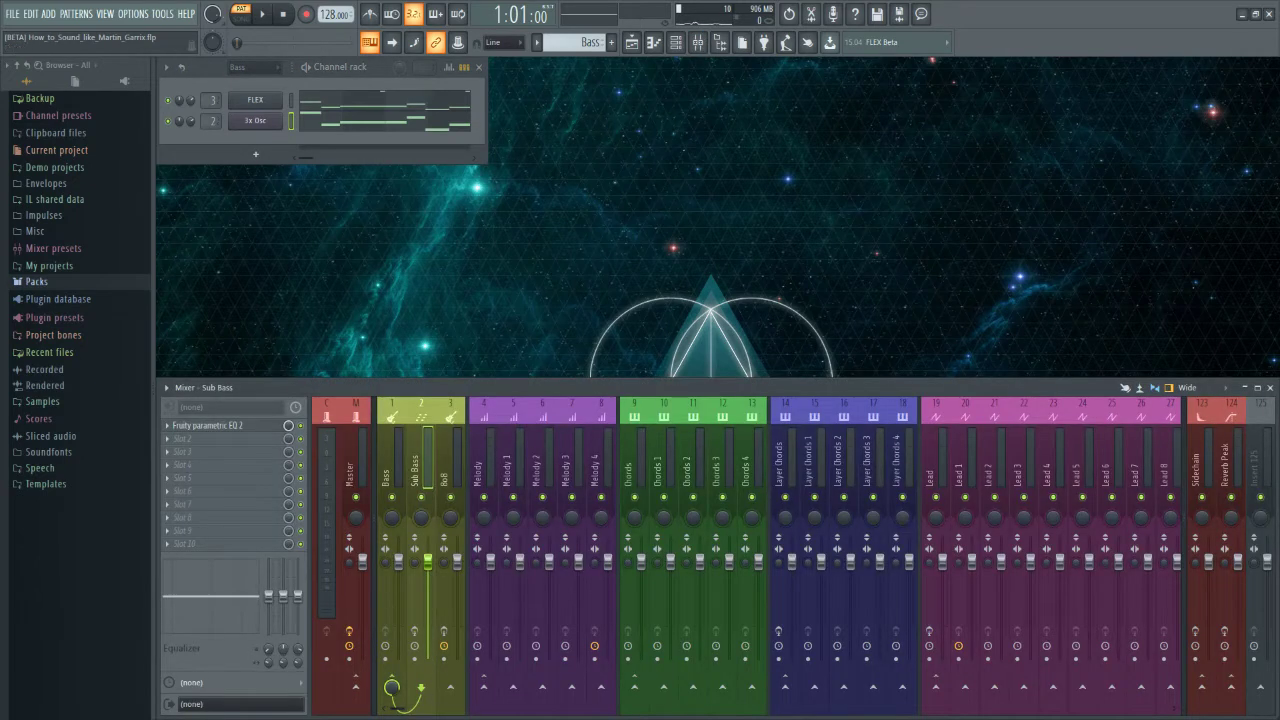
click(1270, 387)
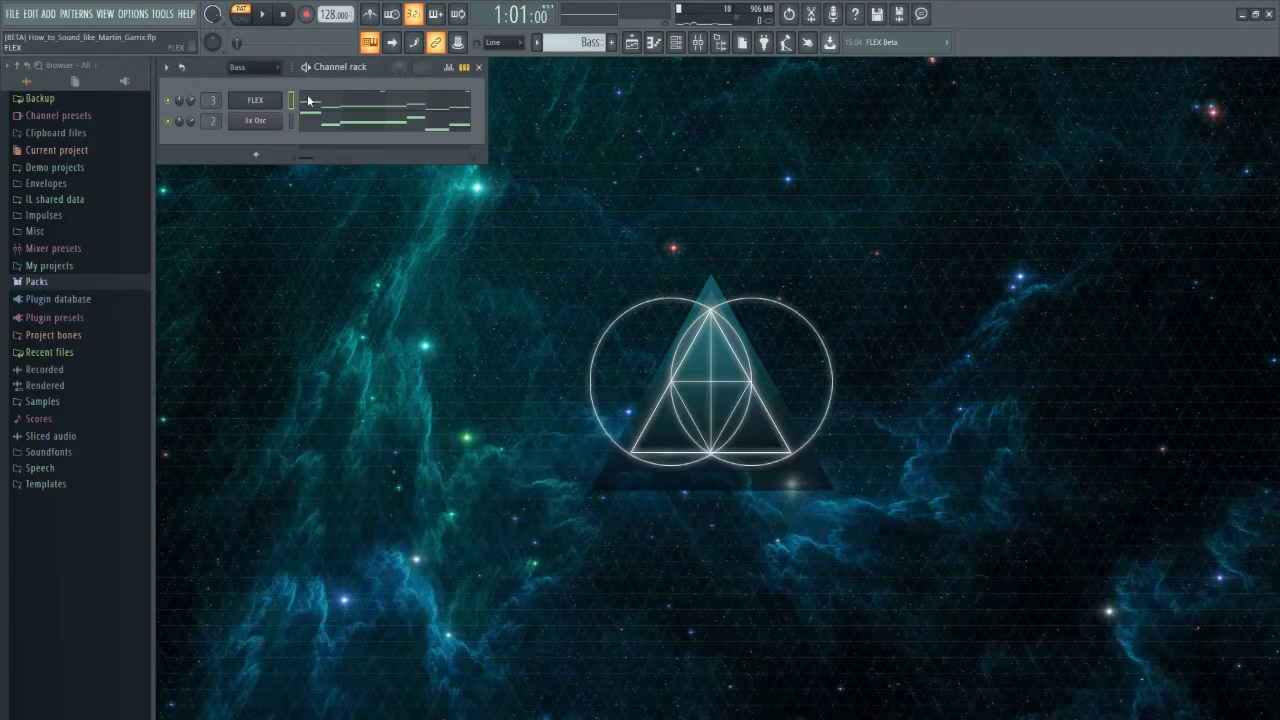
Step: Play the Bass pattern while examining the FLEX channel's notes in the piano roll
click(303, 98)
scroll(548, 236, up, 1)
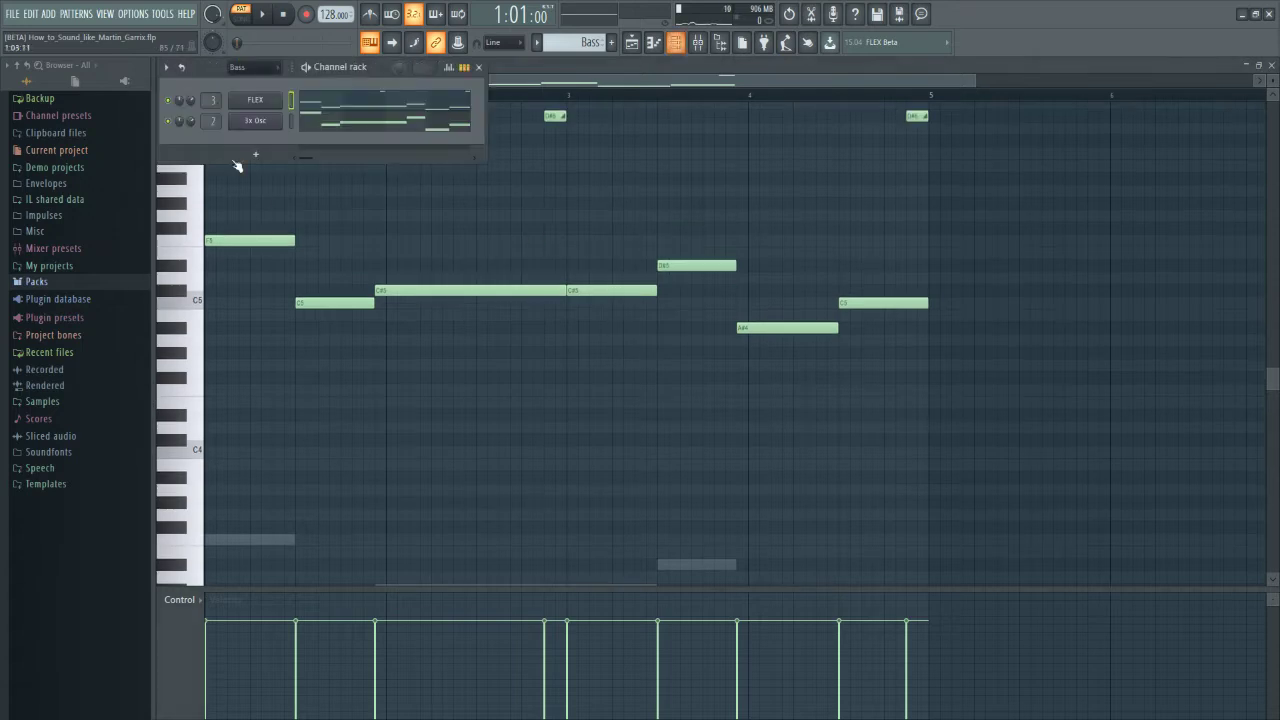
click(543, 102)
scroll(540, 140, up, 2)
key(space)
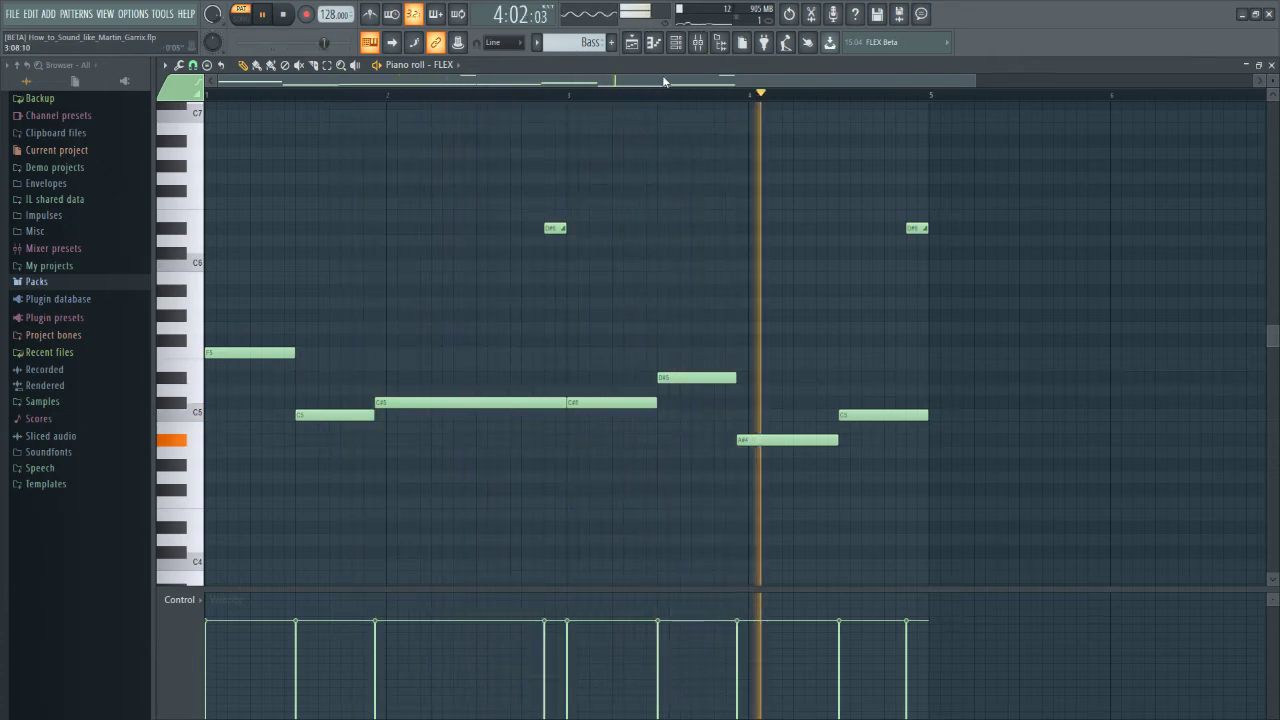
key(space)
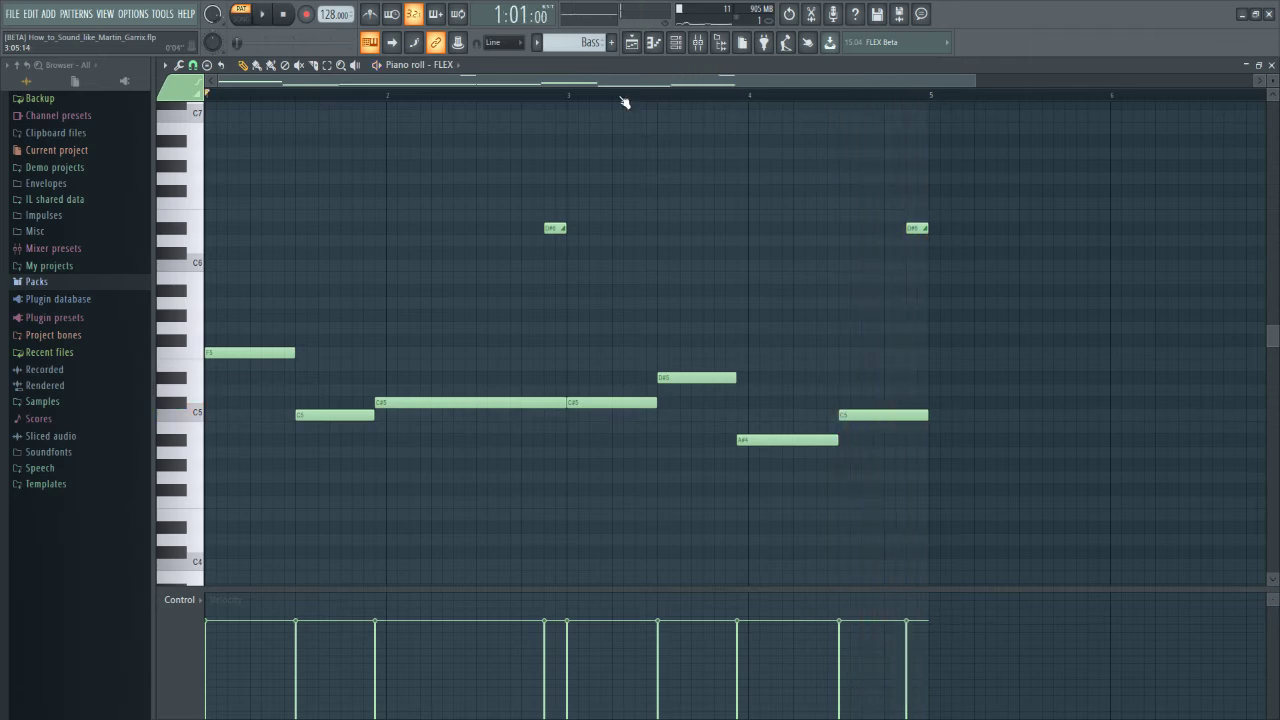
Step: Examine the short slide note just before bar 3 of the FLEX bass and play the passage from 2:14:00
scroll(563, 102, up, 10)
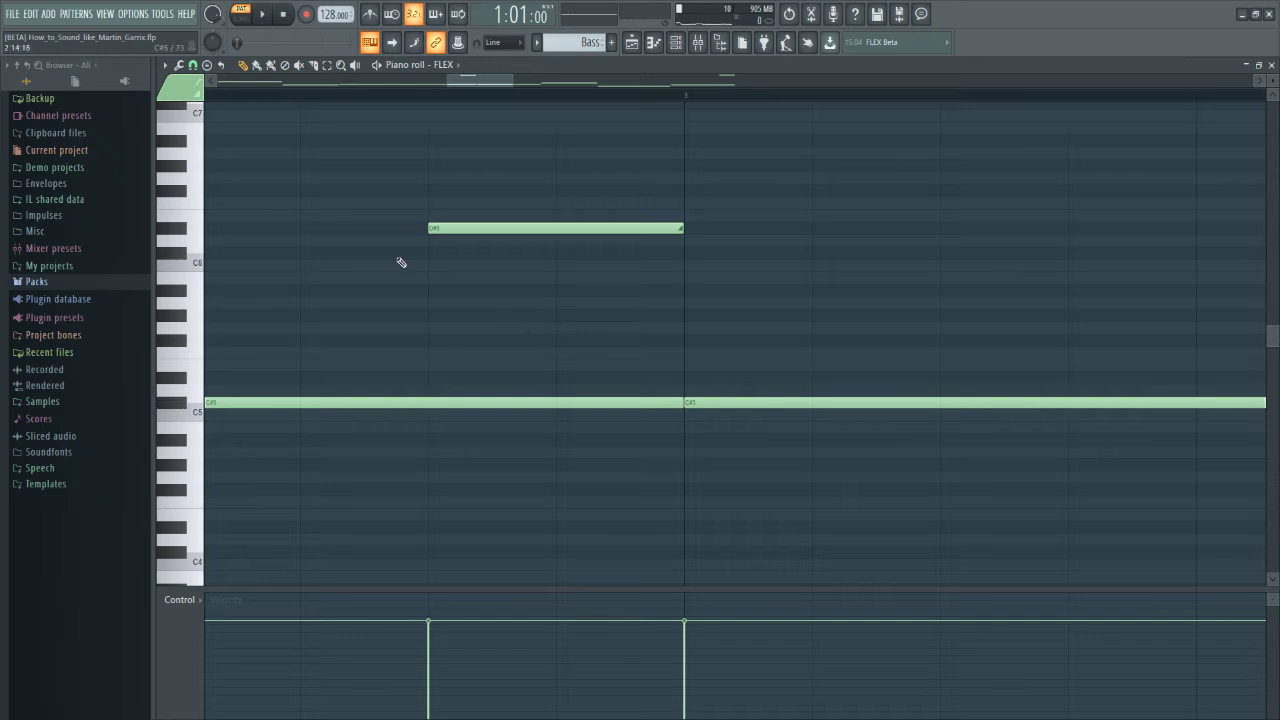
click(445, 229)
scroll(463, 106, down, 3)
scroll(451, 103, down, 3)
click(363, 96)
key(space)
key(space)
key(space)
key(space)
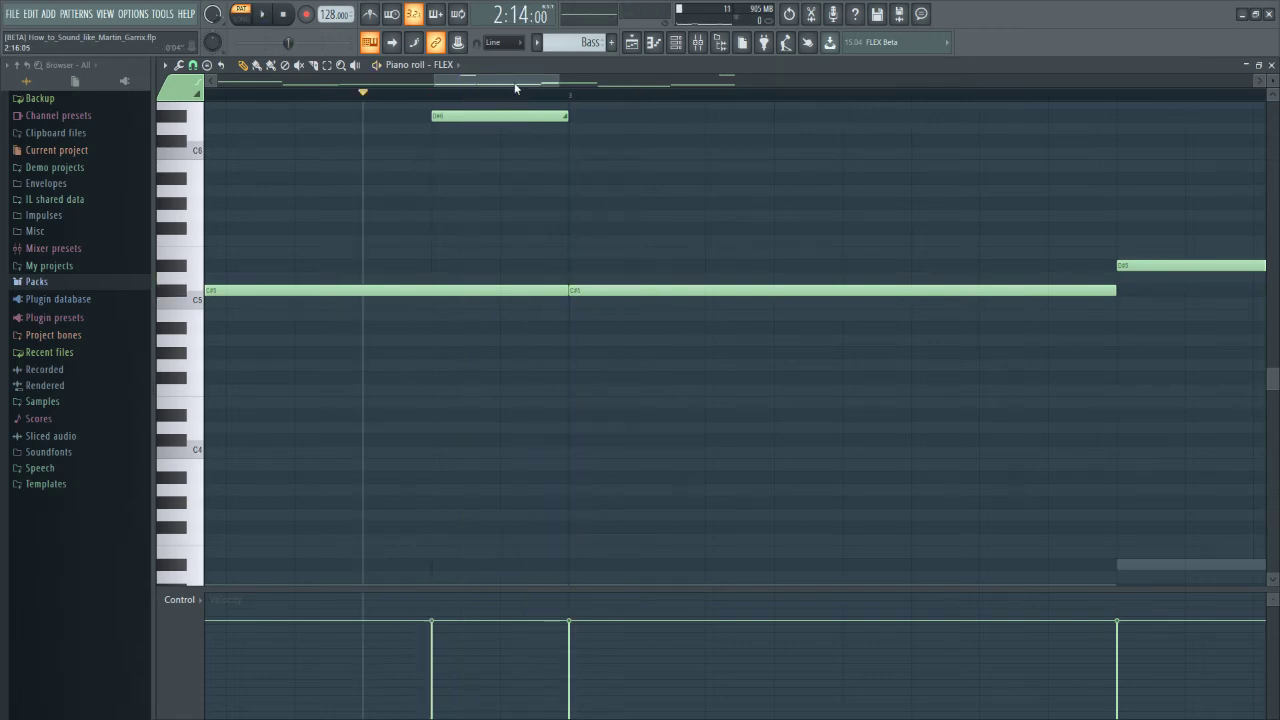
scroll(515, 88, down, 5)
scroll(631, 303, up, 5)
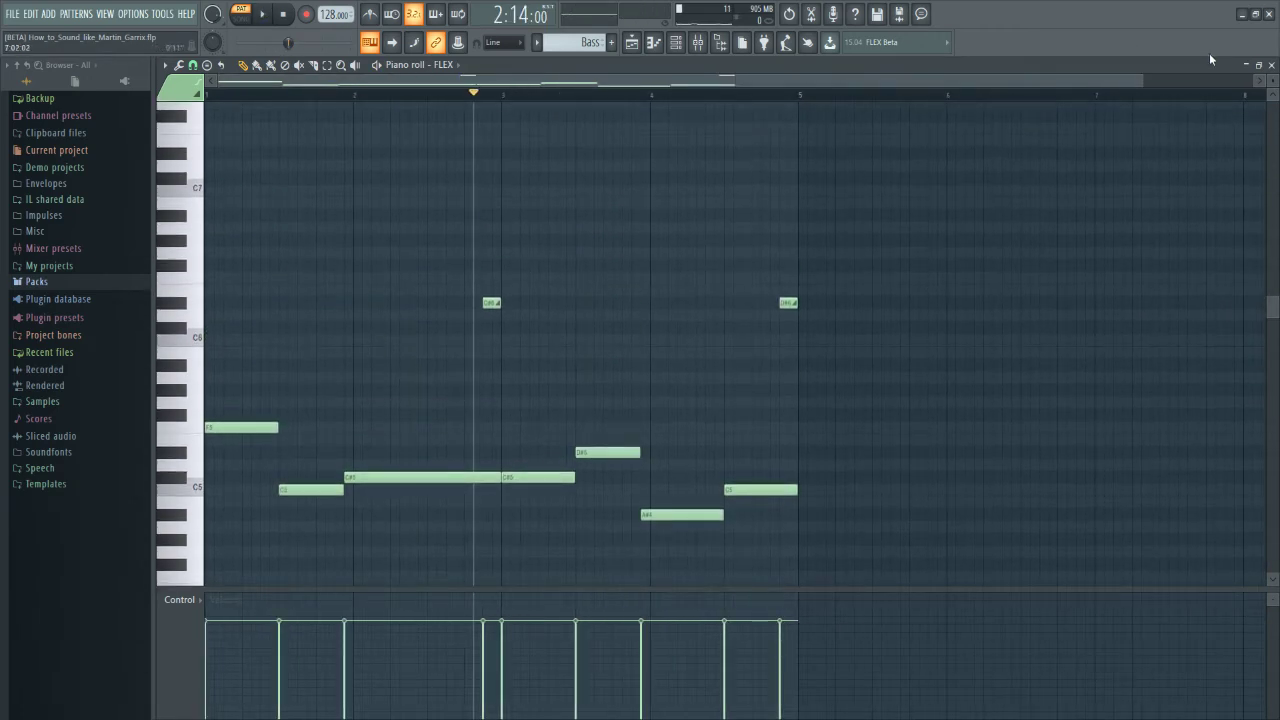
Step: Leave the FLEX notes and play the 3x Osc sub bass on its own
click(1272, 64)
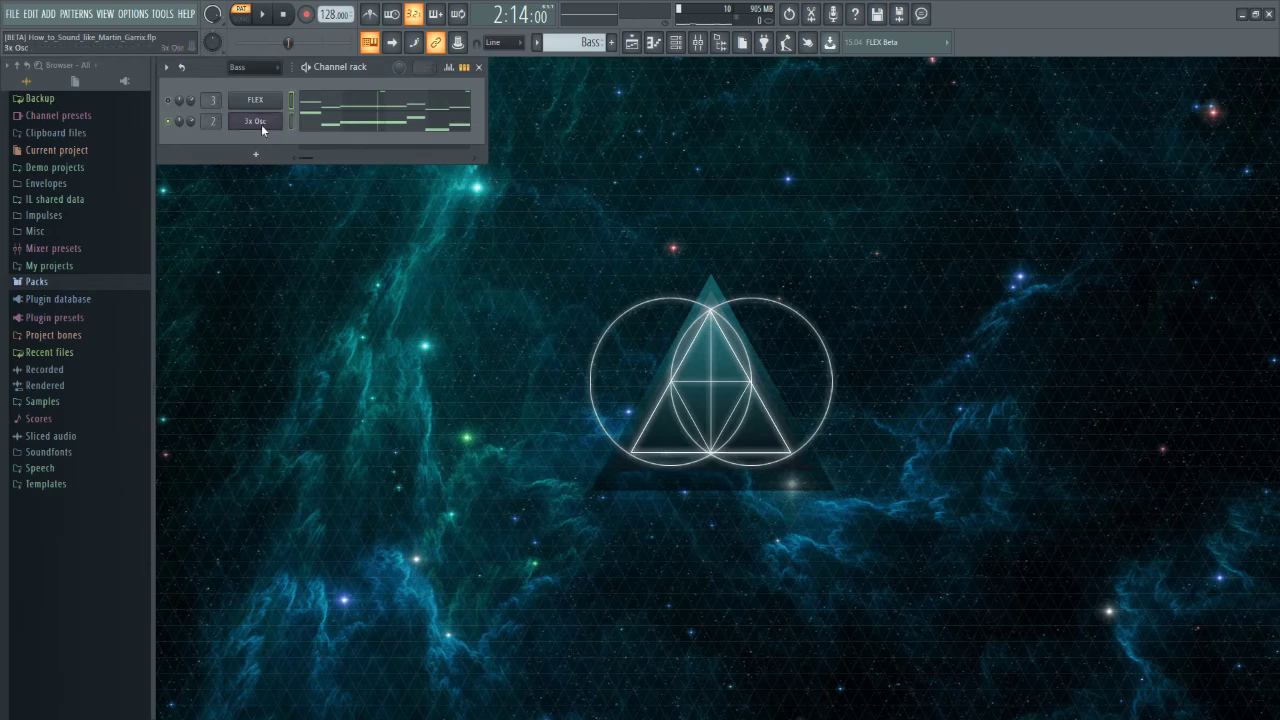
click(300, 127)
key(space)
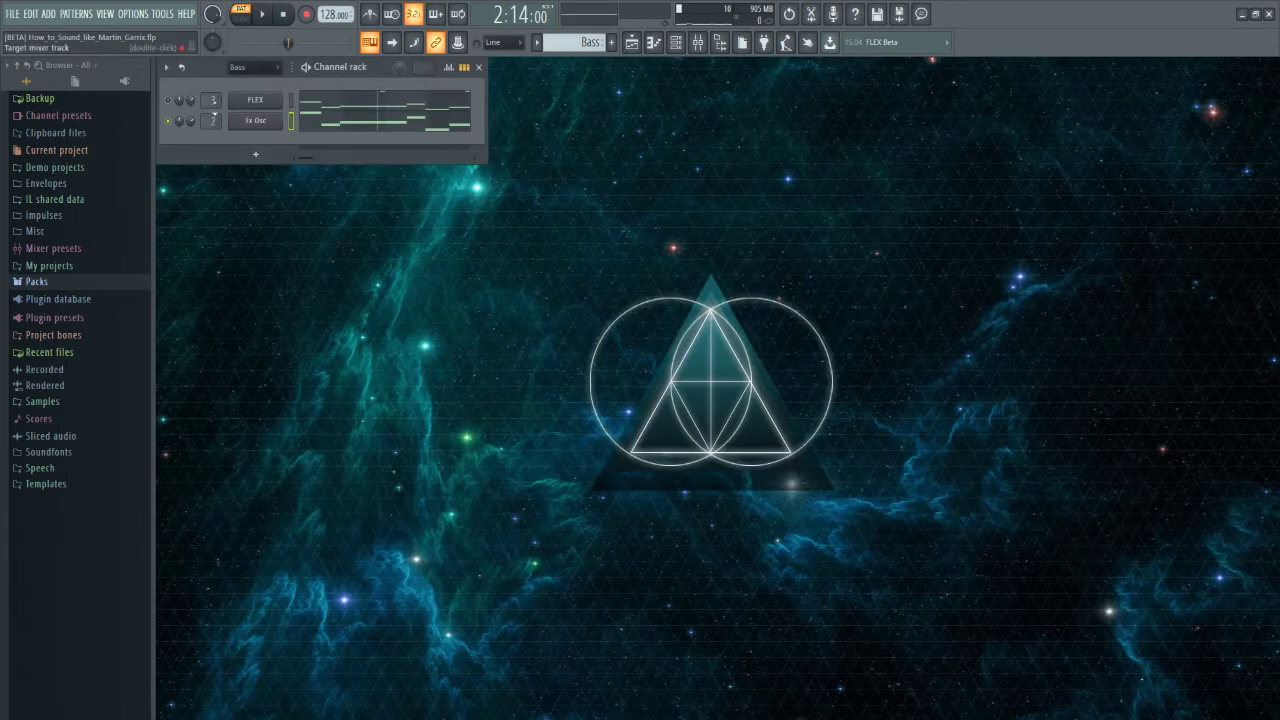
Step: Switch to the Lead pattern, examine the FLEX #4 chord notes in the piano roll, and play all lead layers together
scroll(578, 41, down, 1)
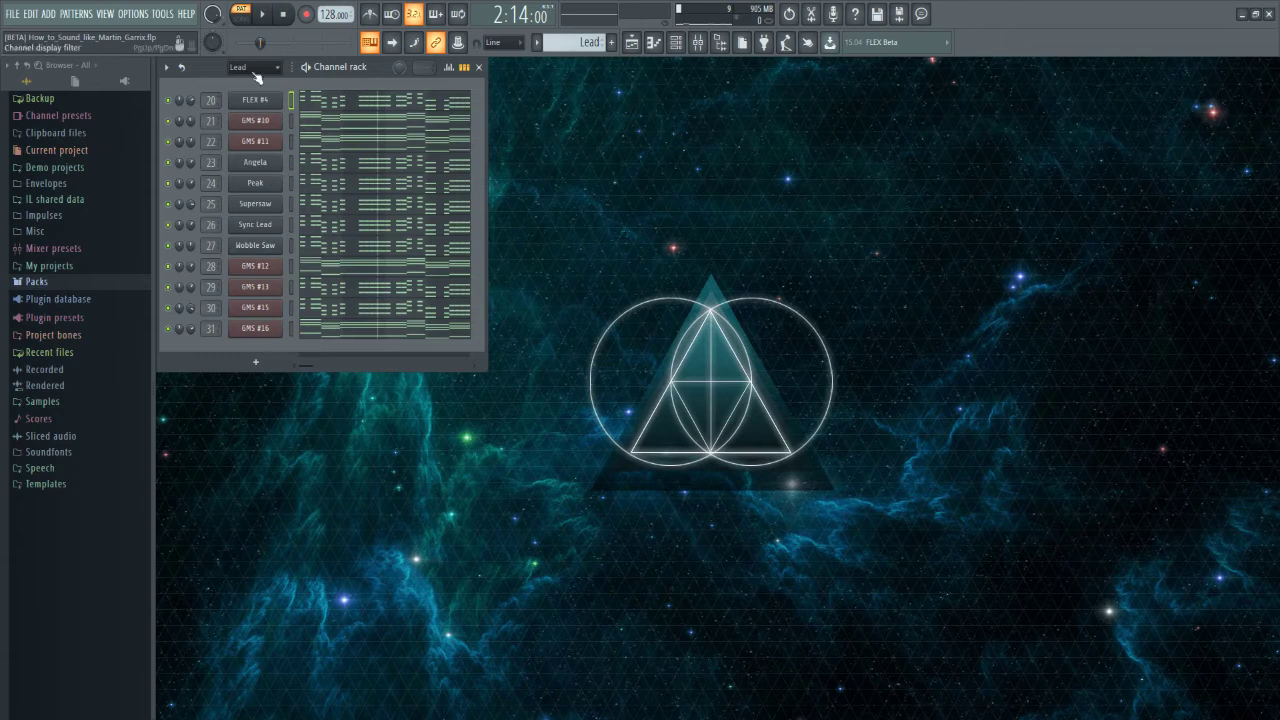
click(309, 107)
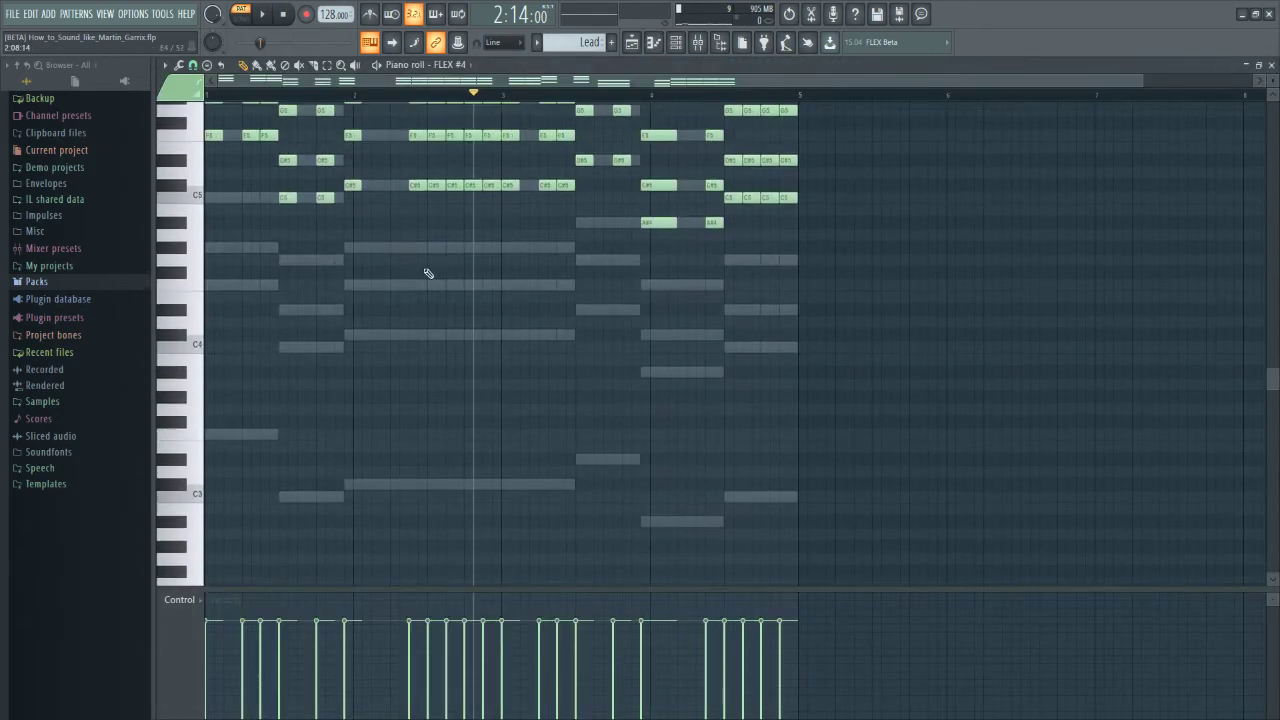
click(1271, 64)
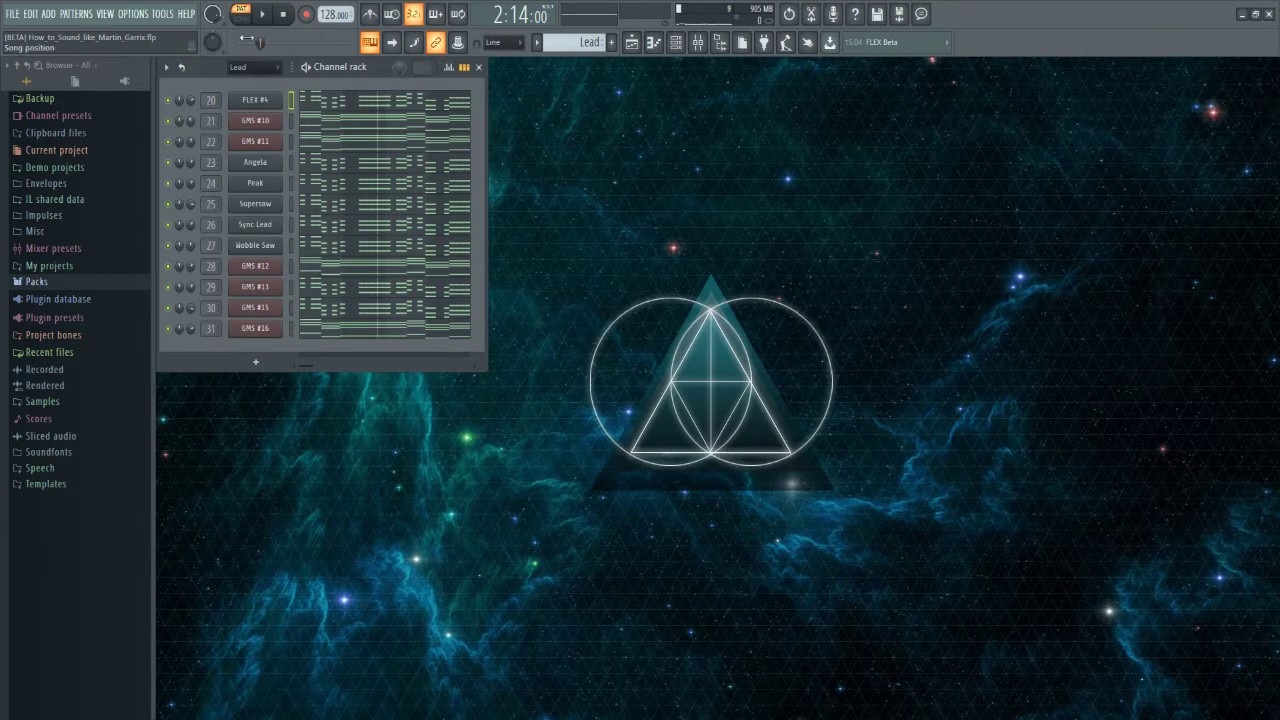
key(space)
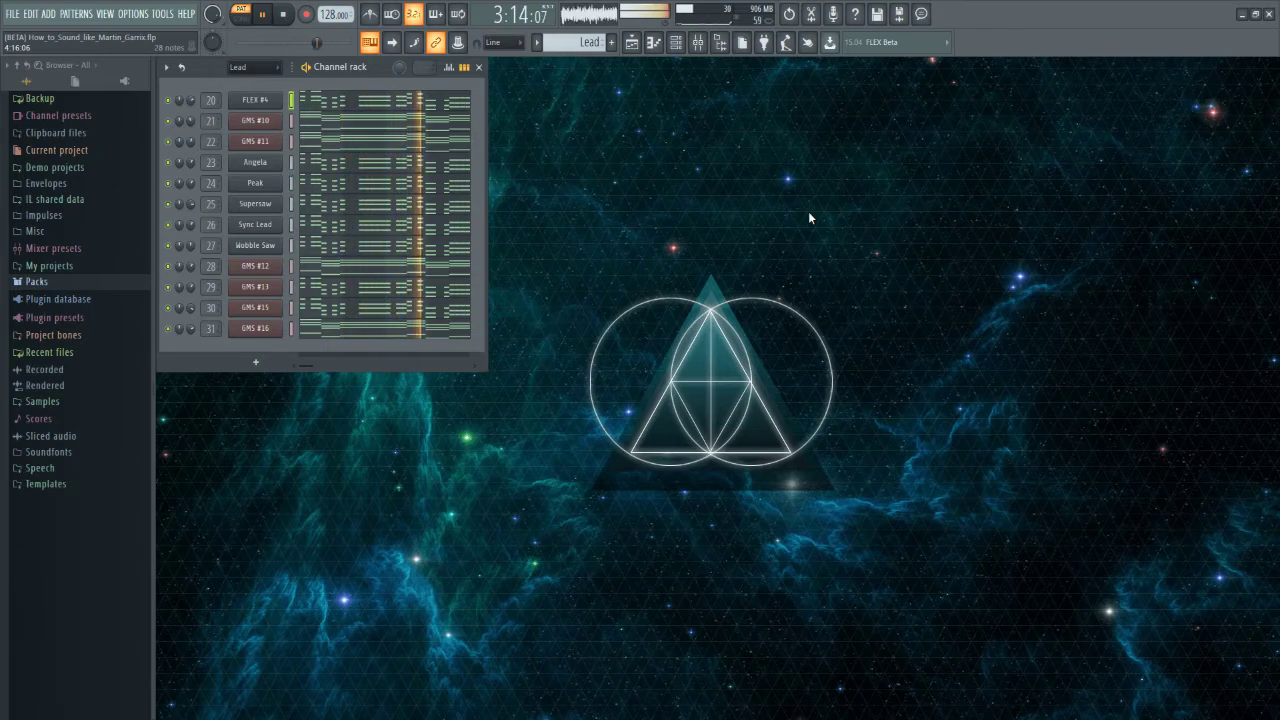
key(space)
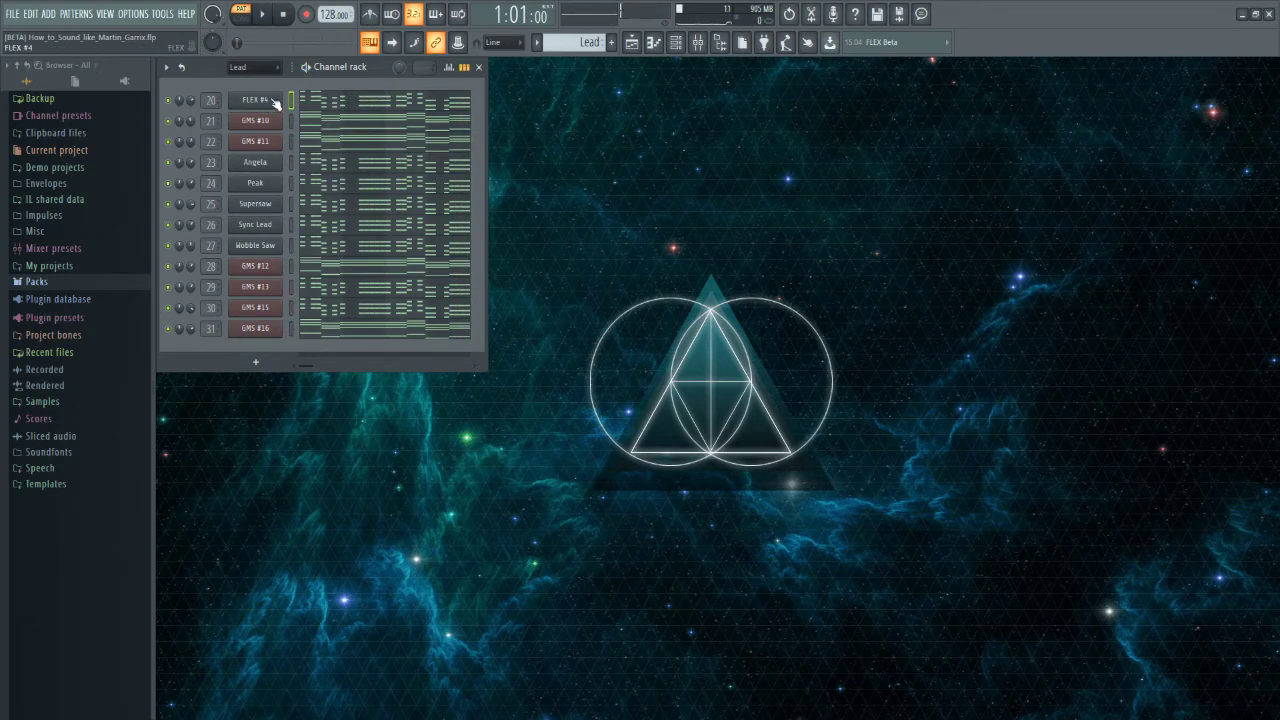
Step: Inspect the GMS #10, GMS #11 and Wobble Saw instruments of the Lead pattern
click(266, 121)
click(266, 141)
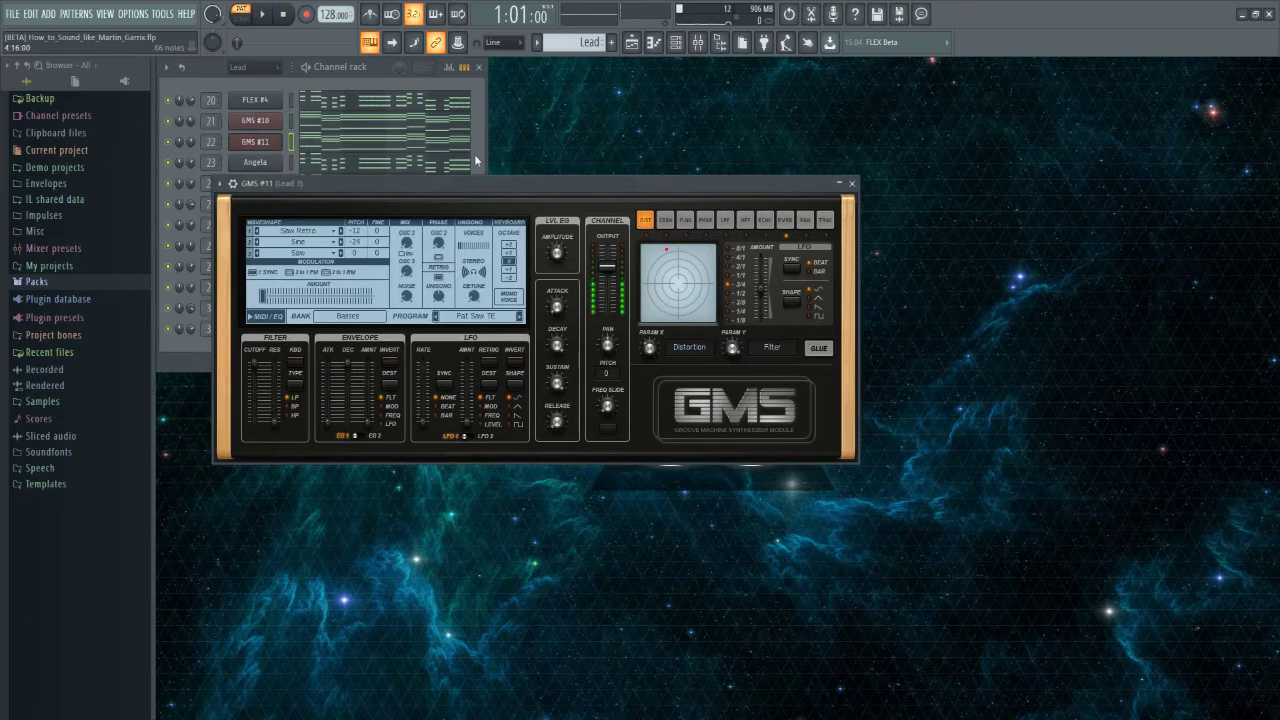
click(853, 185)
click(272, 247)
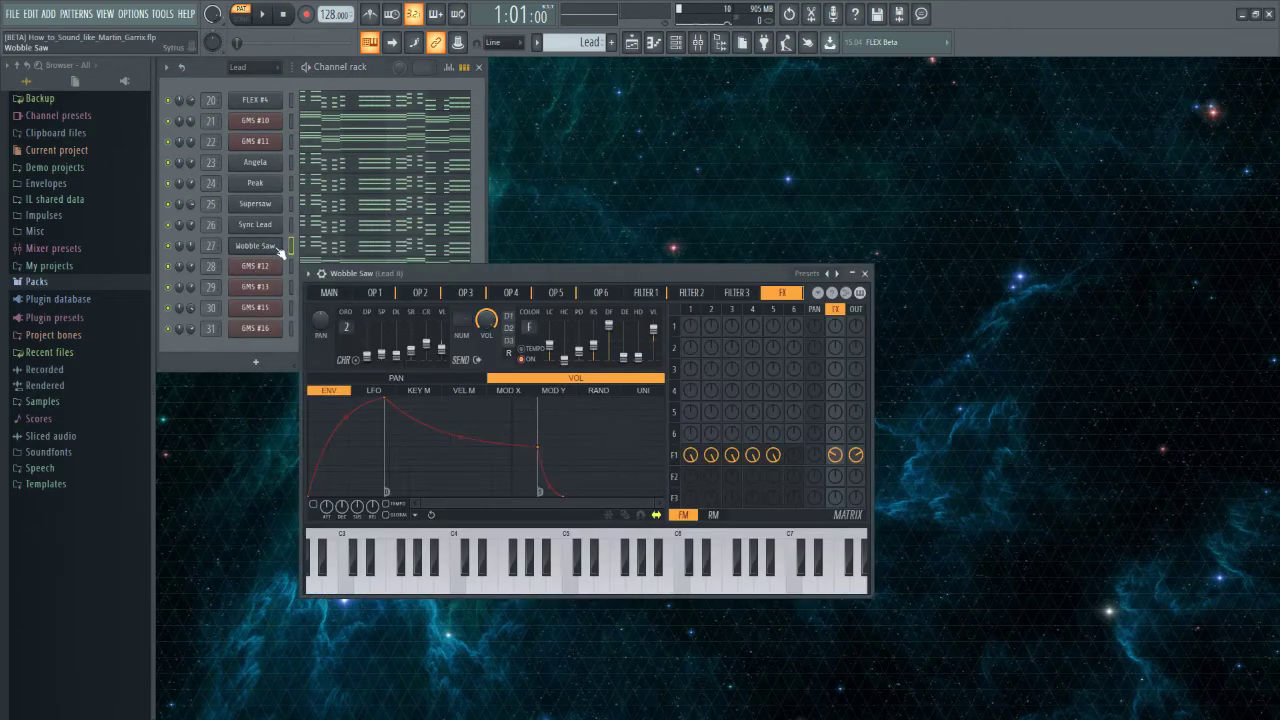
click(865, 274)
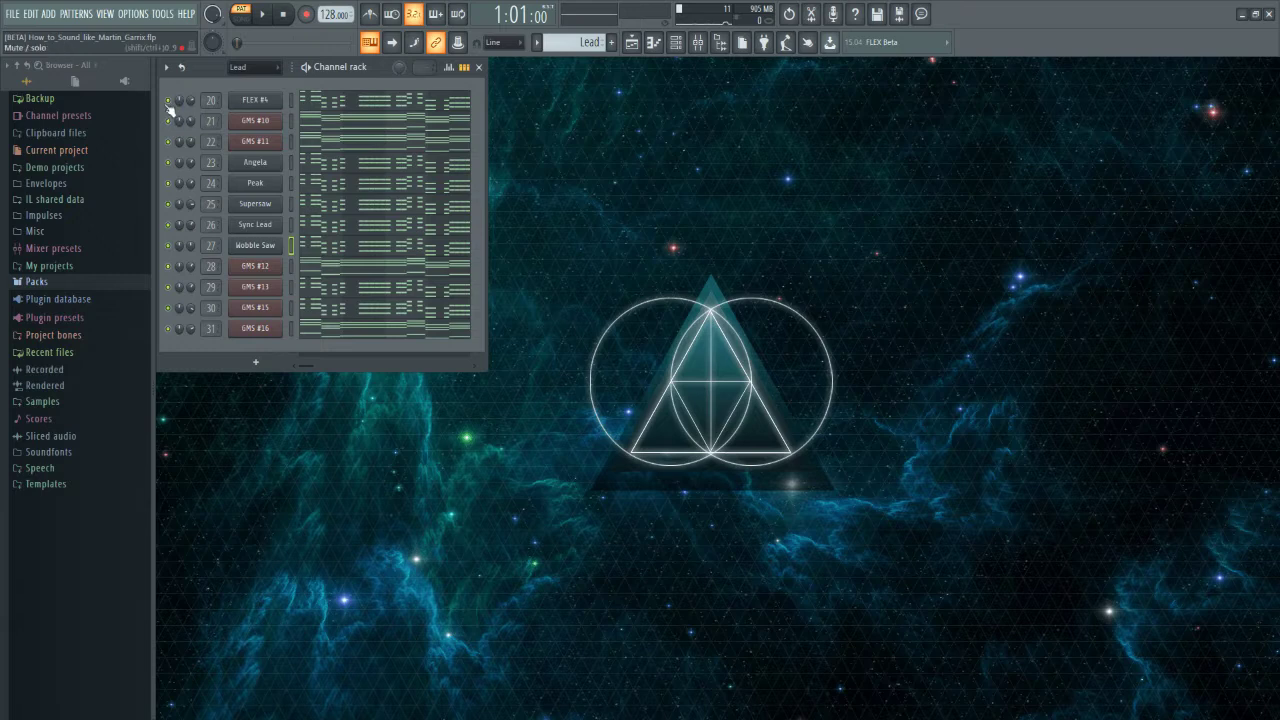
Step: Check the preset used by the FLEX #4 lead layer and play it back
click(268, 104)
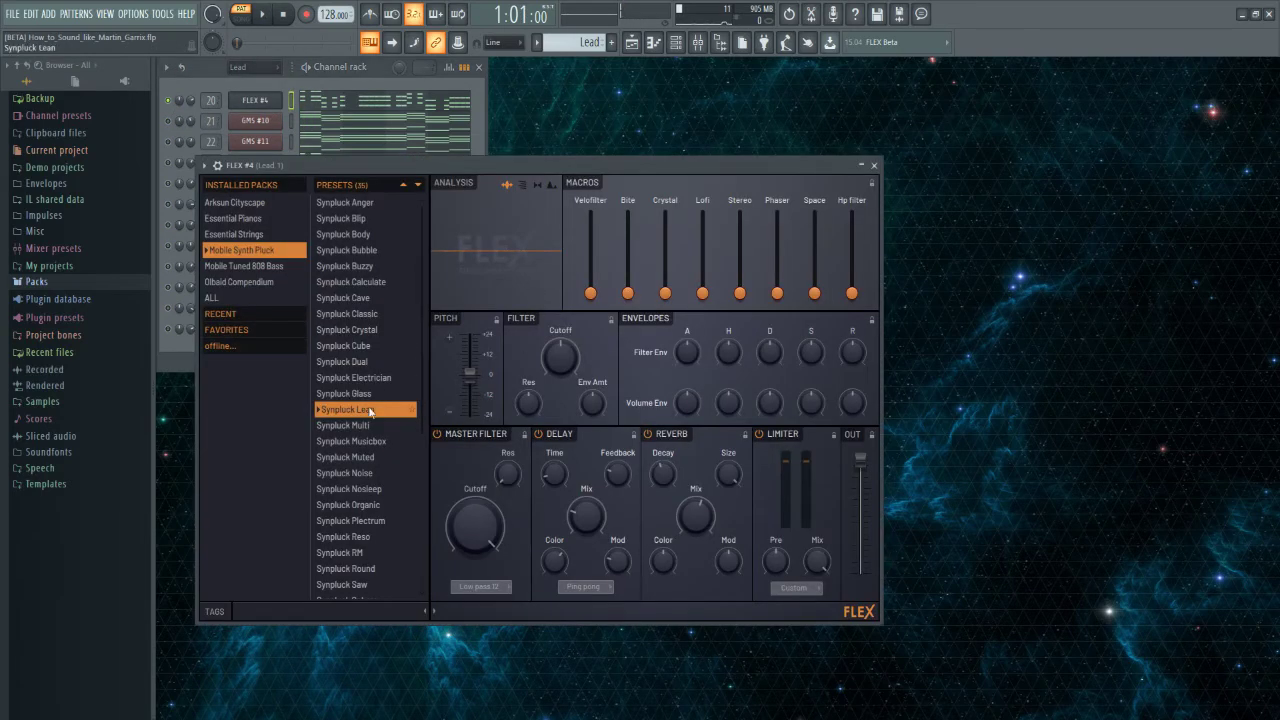
click(873, 165)
key(space)
key(space)
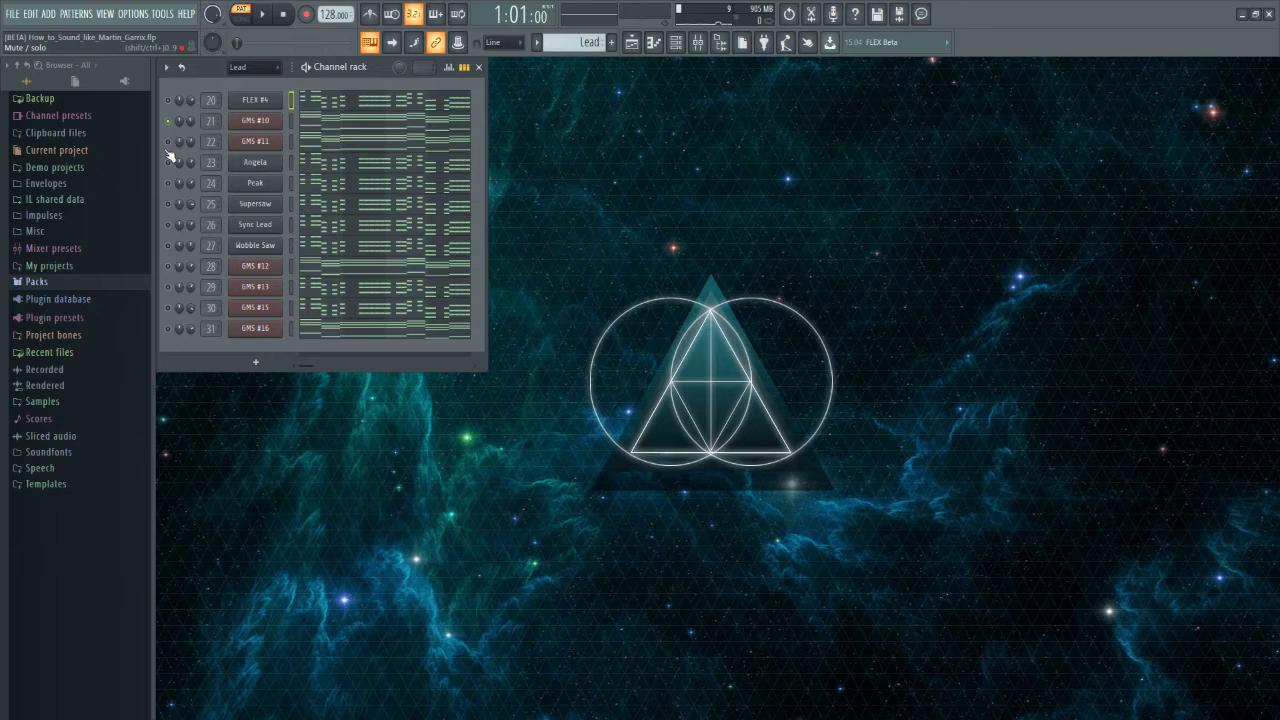
Step: Play the Lead pattern while soloing its layers in turn from GMS #10 to GMS #16, and re-enable all channels
key(space)
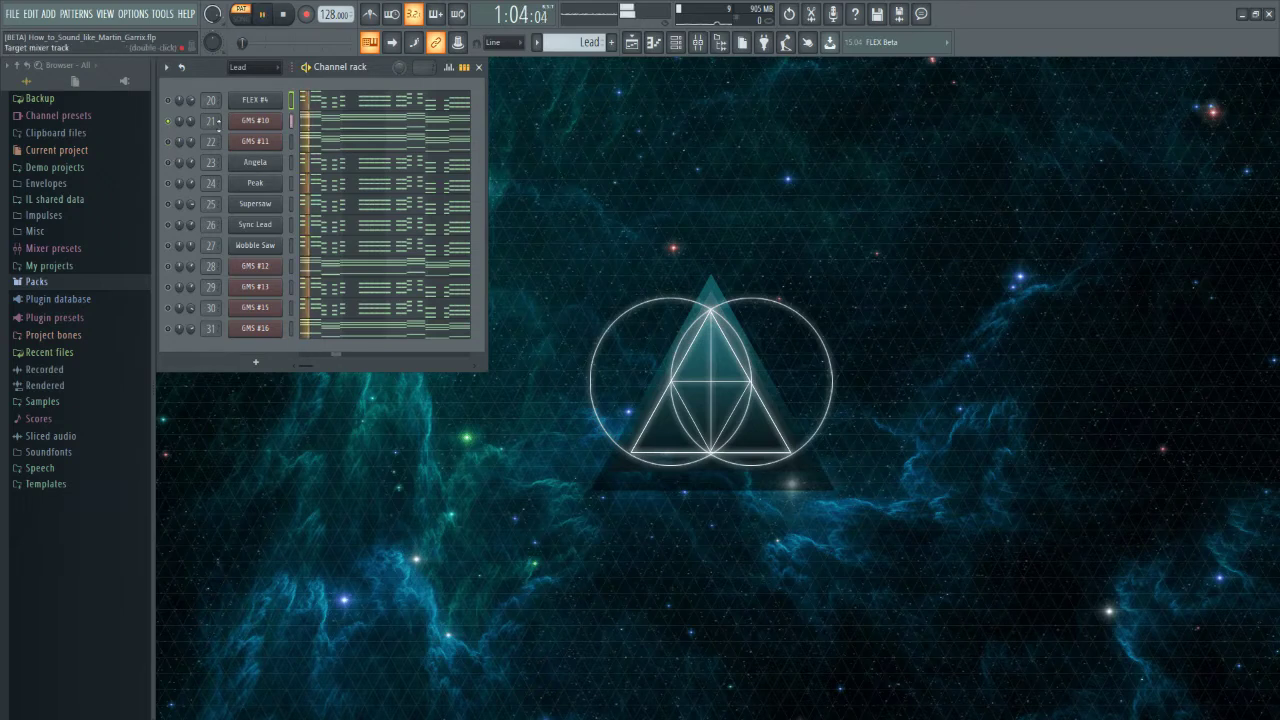
click(169, 143)
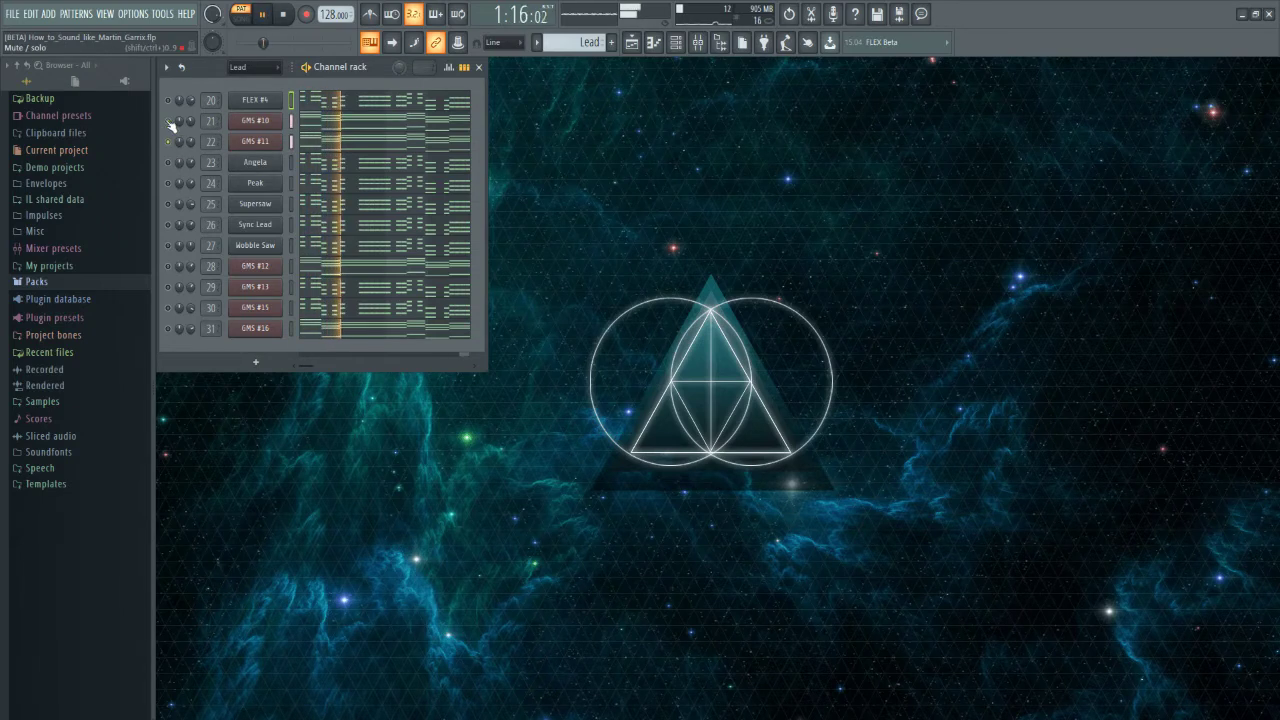
ctrl+click(168, 183)
click(168, 203)
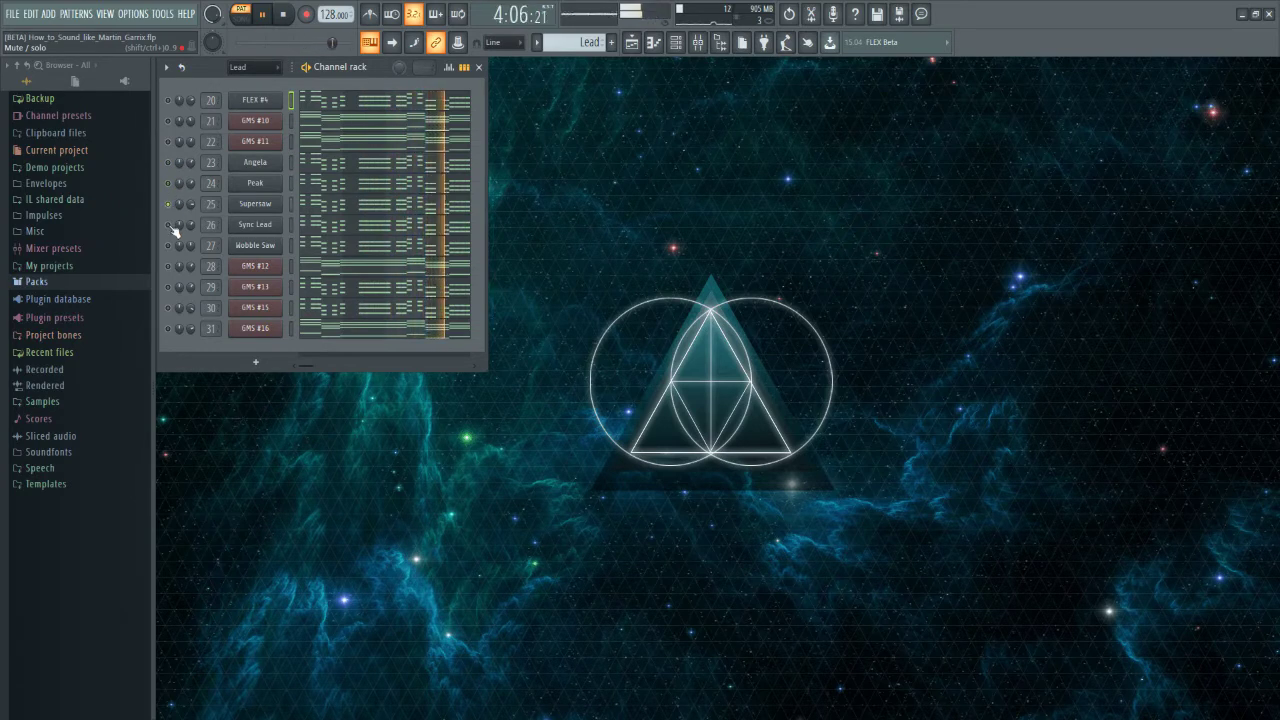
ctrl+click(168, 245)
ctrl+click(168, 266)
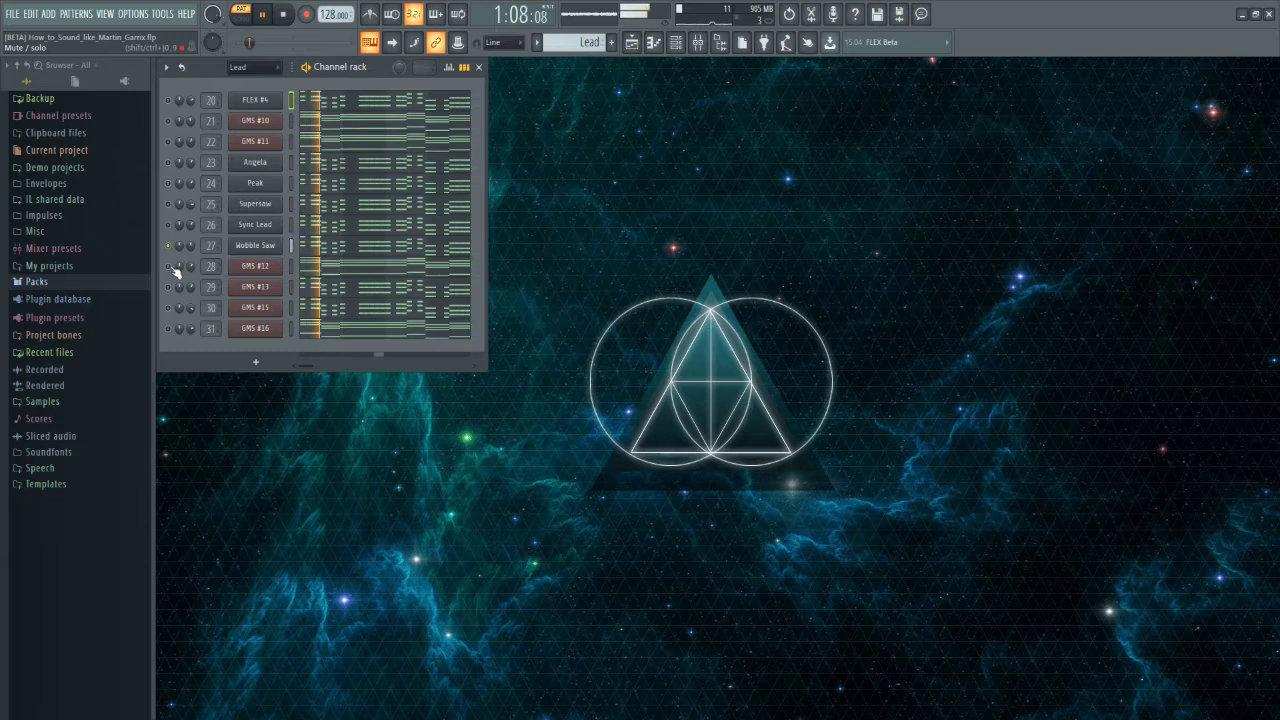
ctrl+click(170, 288)
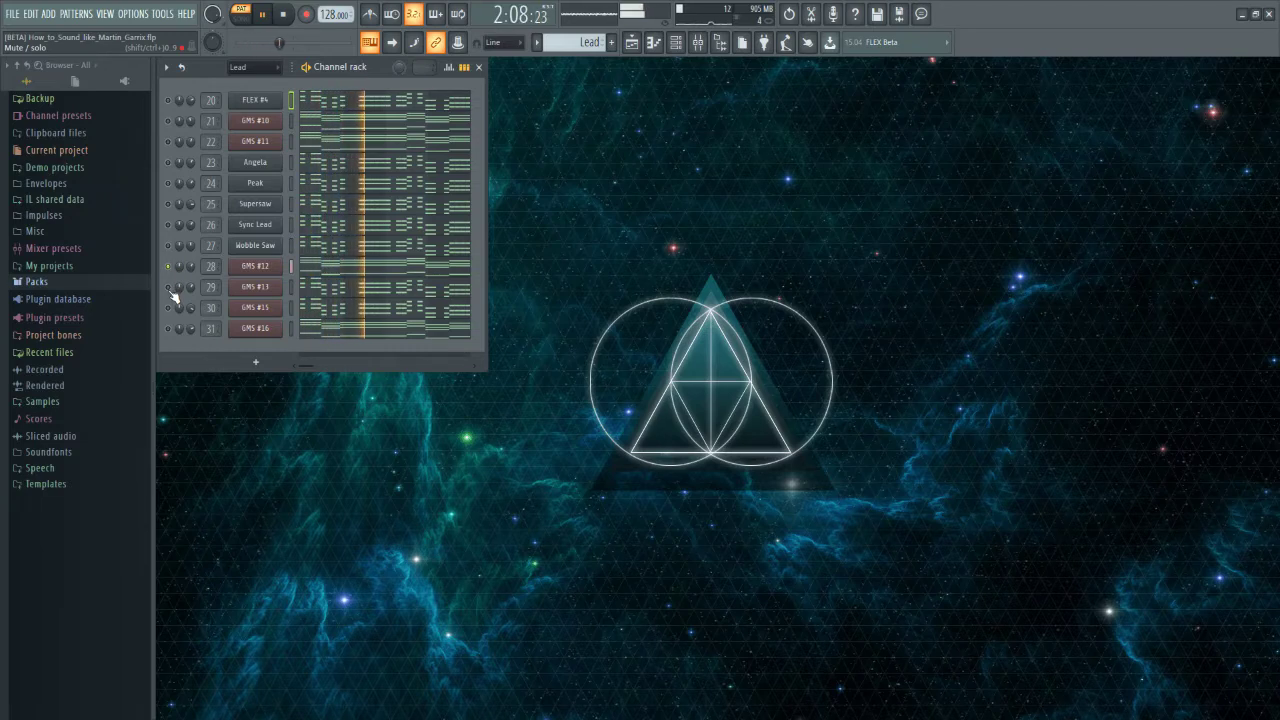
ctrl+click(168, 329)
ctrl+click(169, 330)
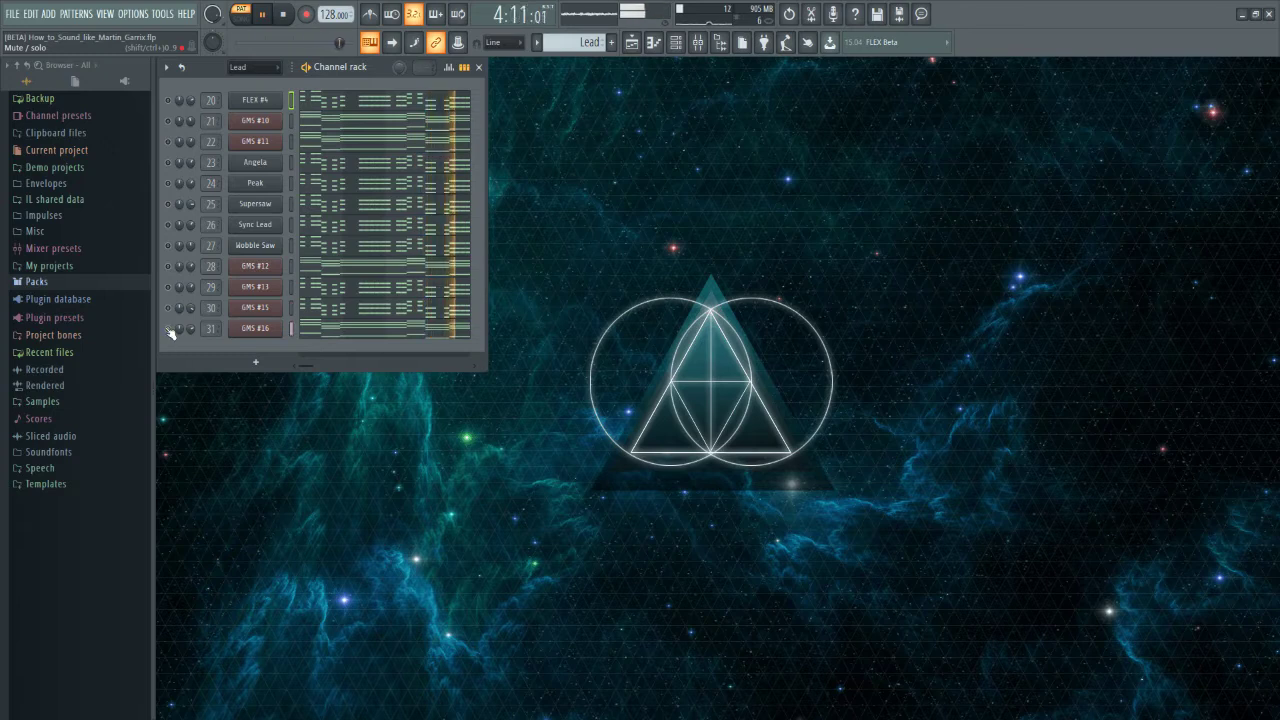
key(space)
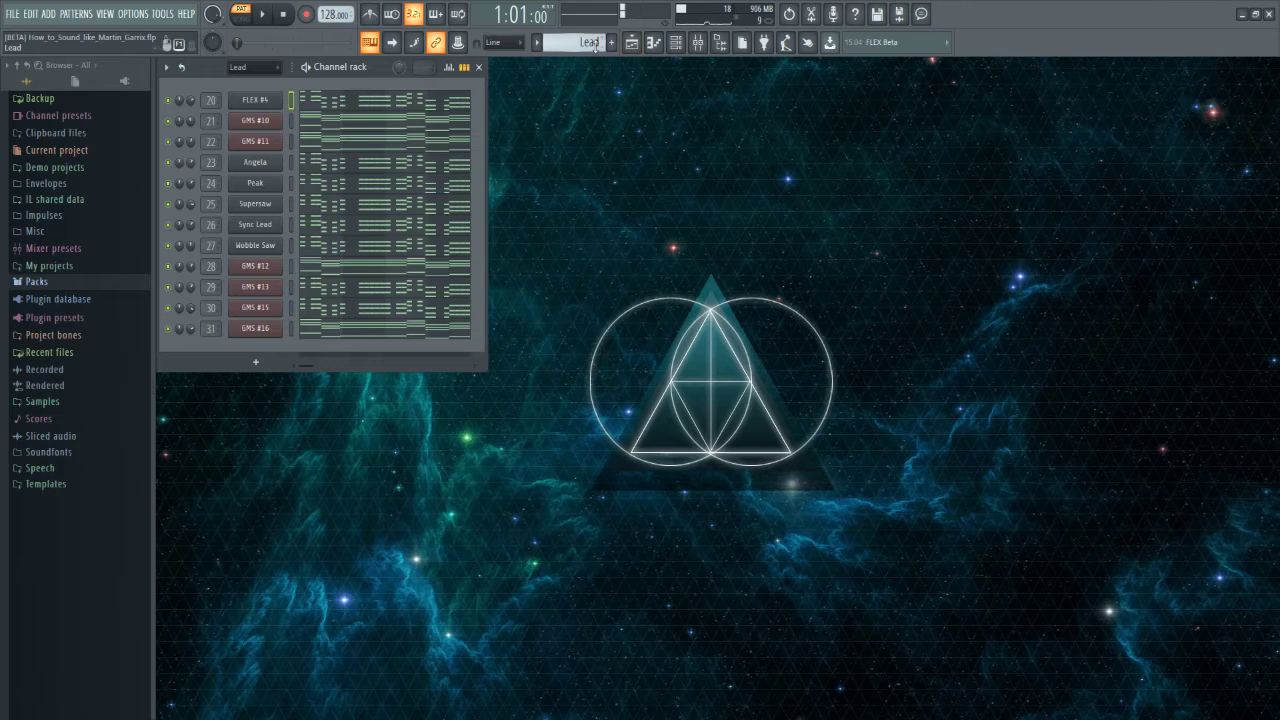
Step: Switch to the Arp pattern and inspect the Trance pluck instrument and its arpeggio notes in the piano roll
scroll(575, 42, down, 1)
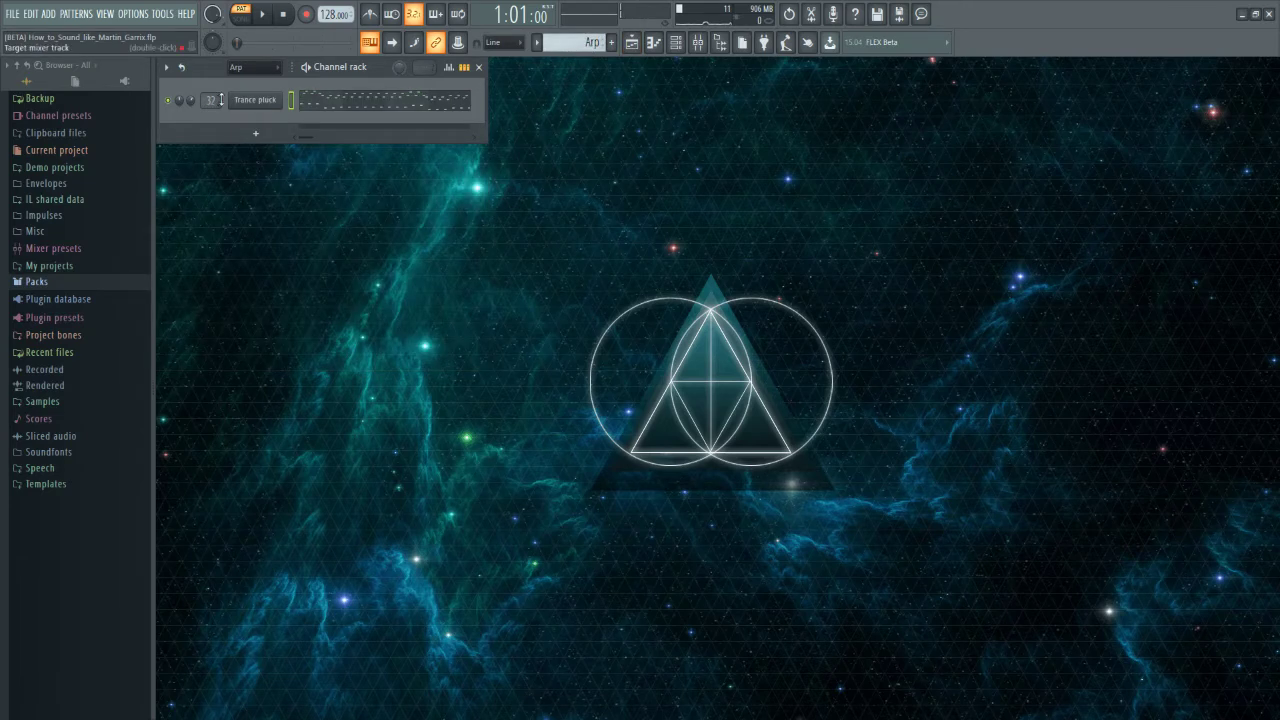
click(255, 100)
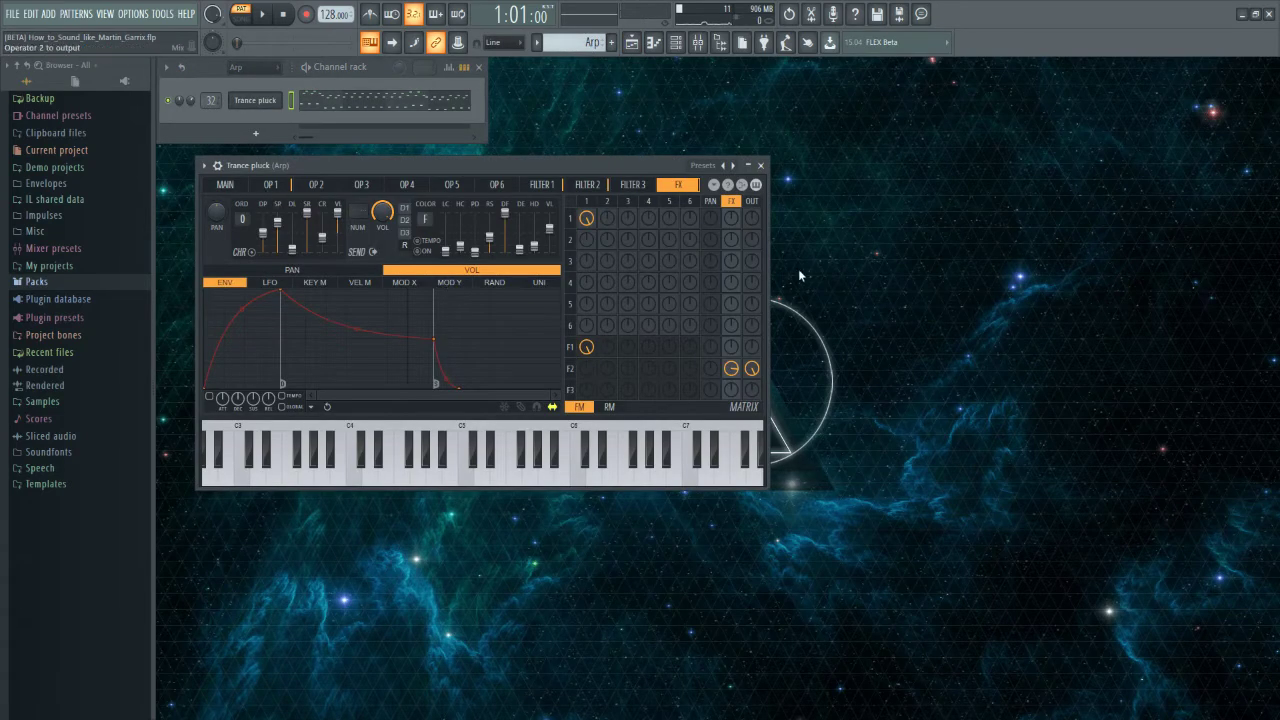
click(760, 165)
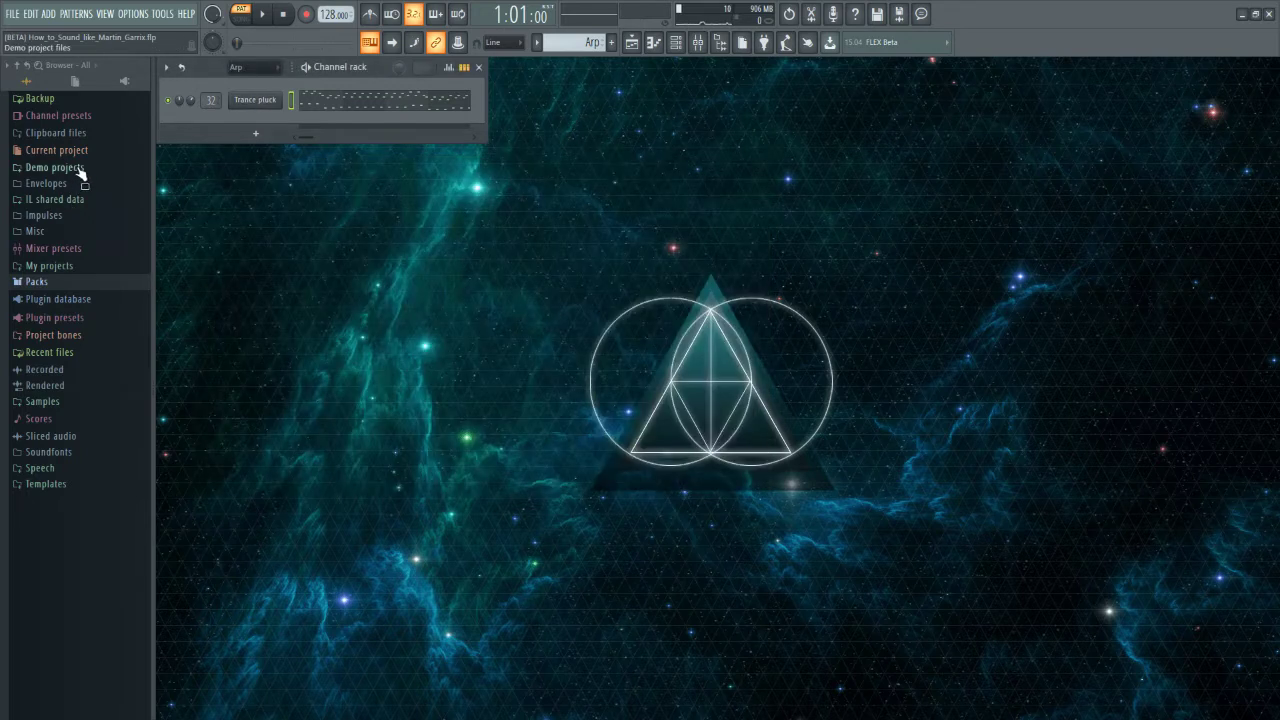
click(310, 103)
scroll(531, 343, down, 6)
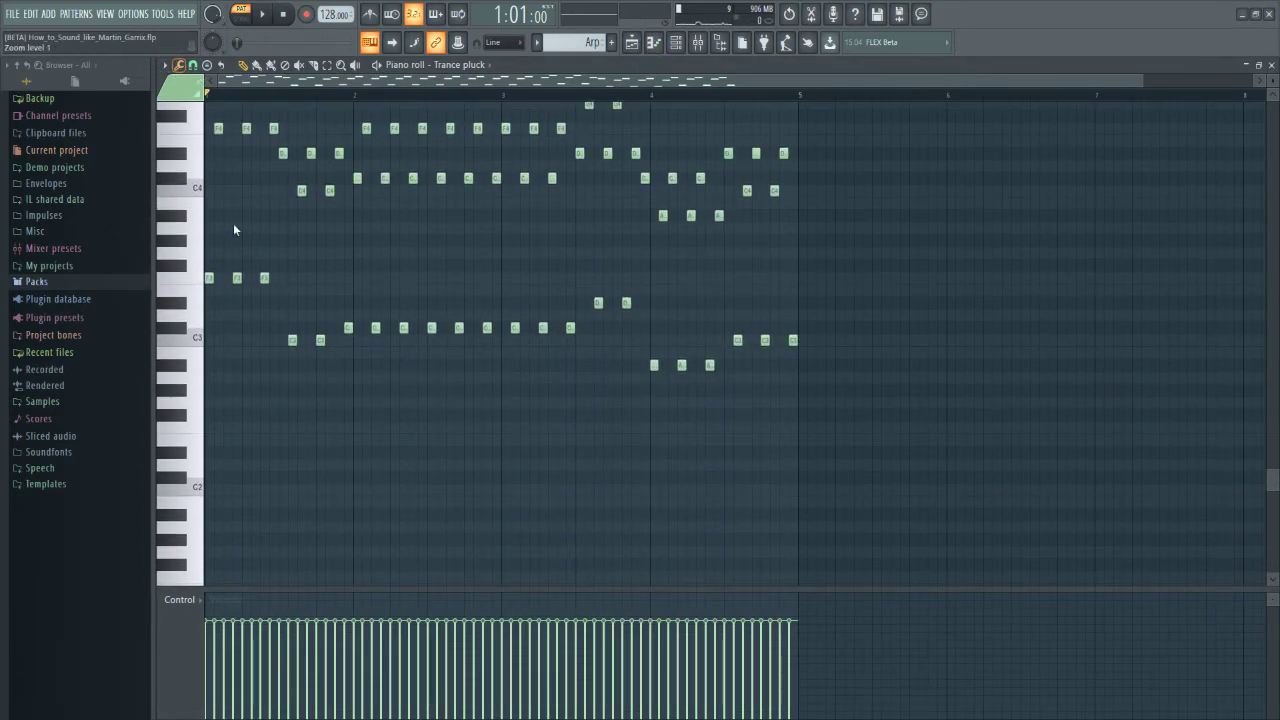
Step: Examine the Trance pluck's arpeggio notes in the piano roll, play them back, and close the piano roll
scroll(240, 110, up, 3)
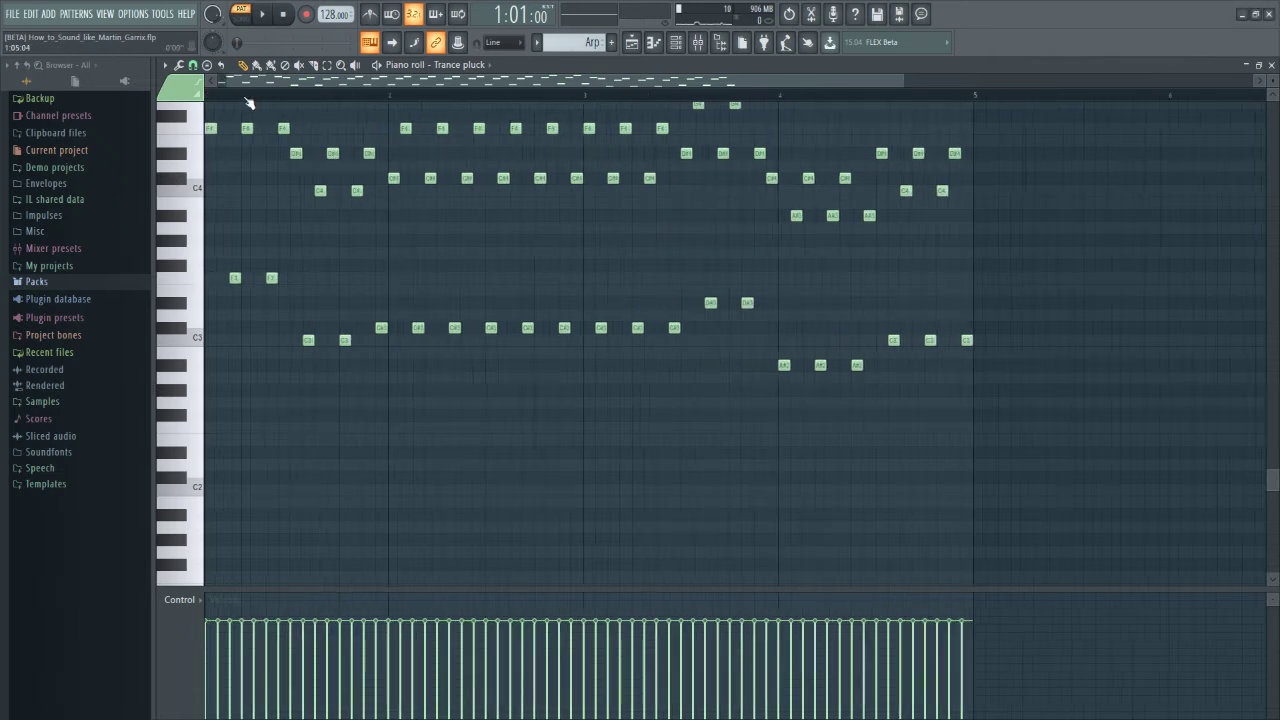
scroll(363, 271, up, 3)
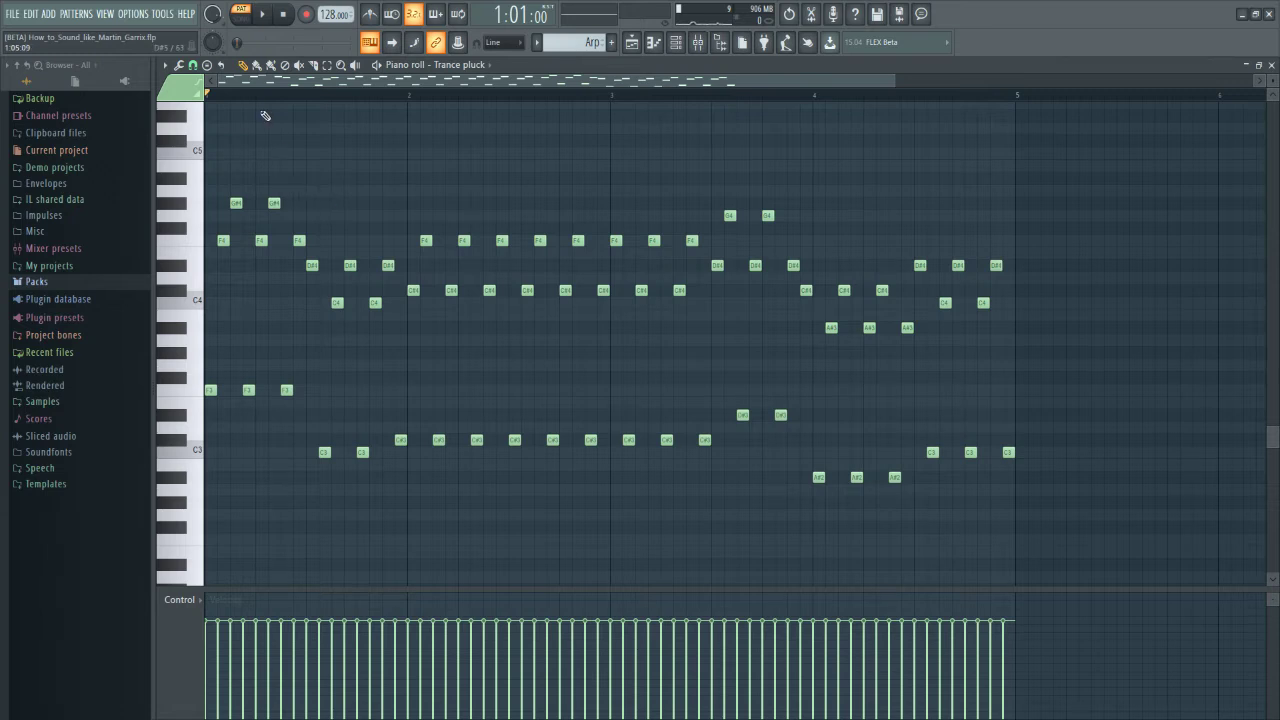
scroll(255, 107, up, 2)
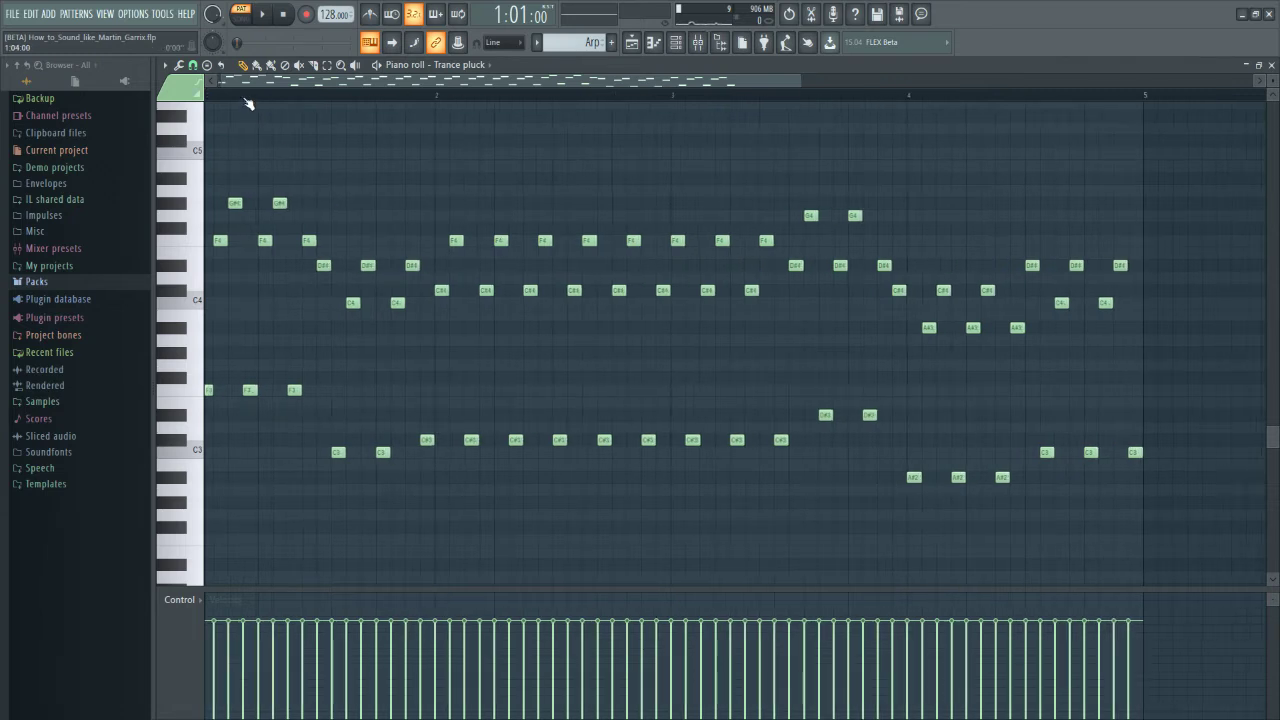
click(249, 93)
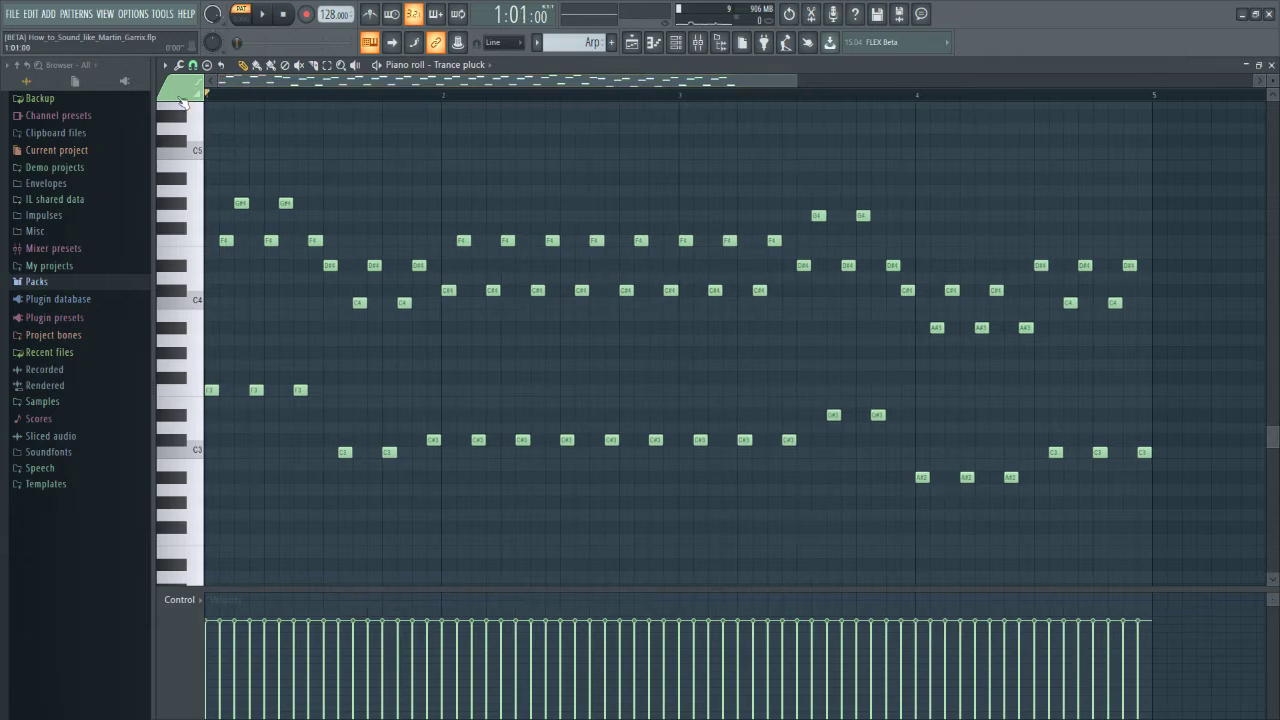
key(space)
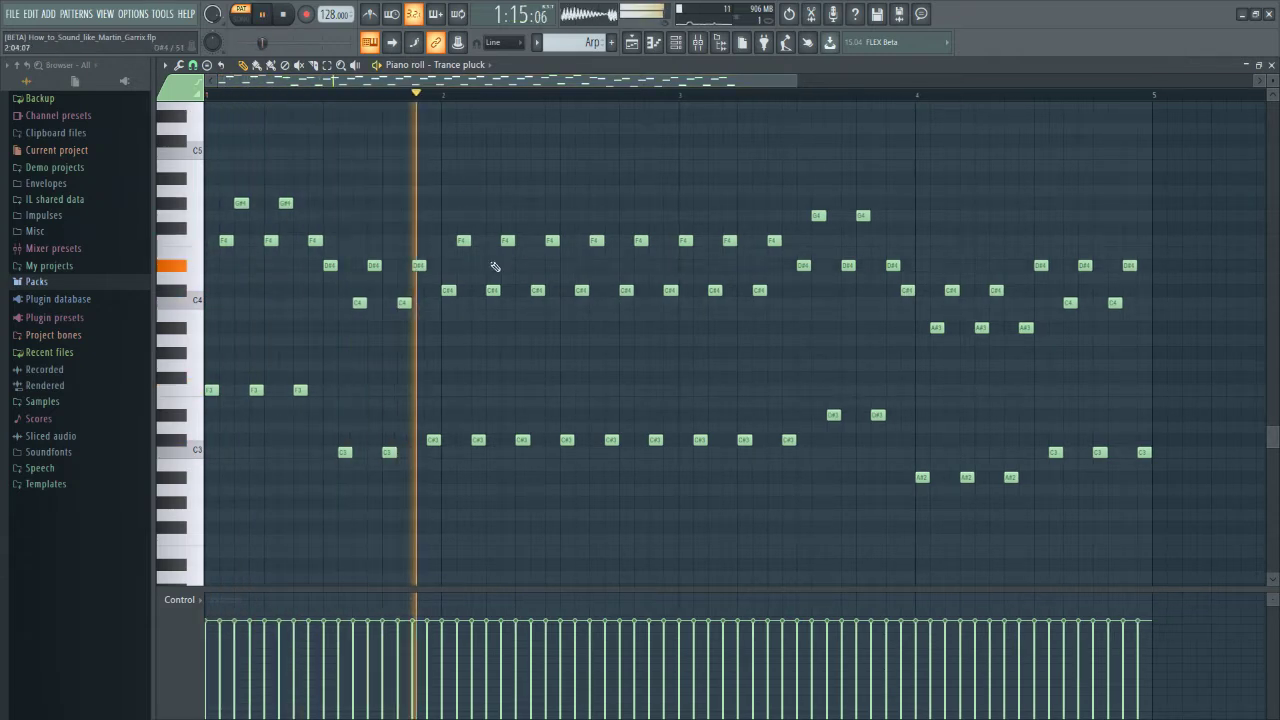
scroll(689, 94, down, 1)
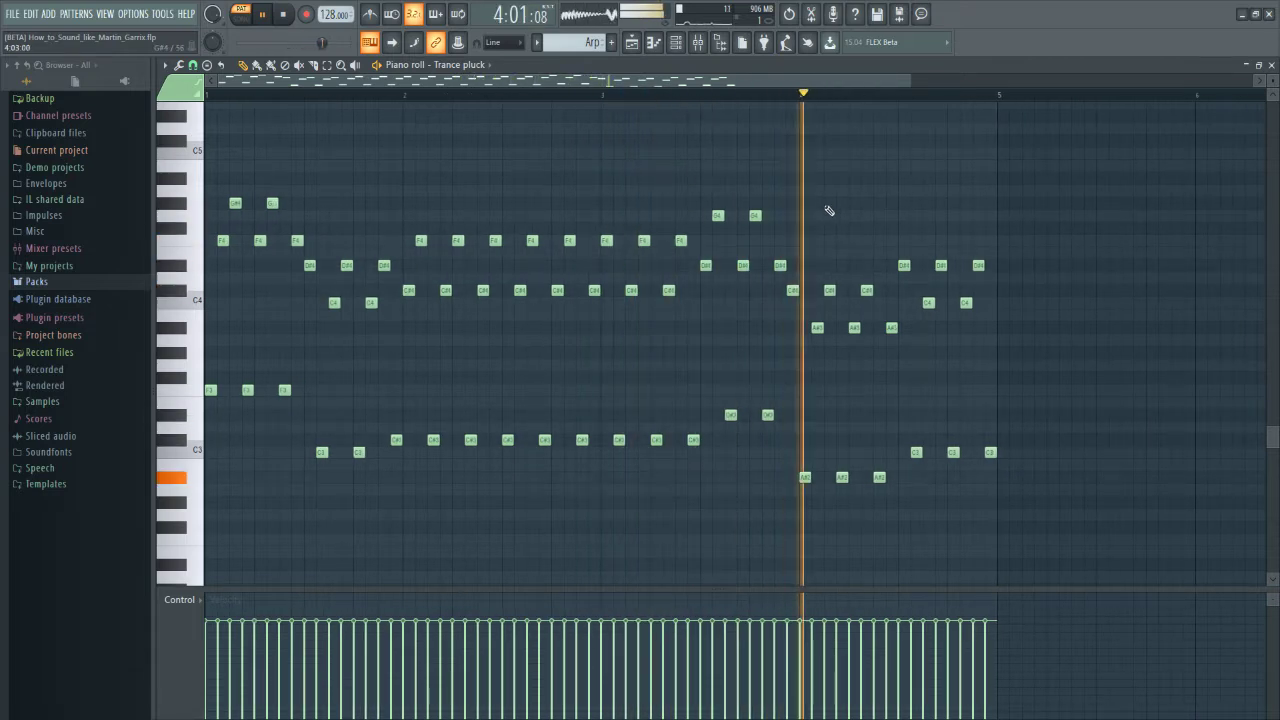
key(space)
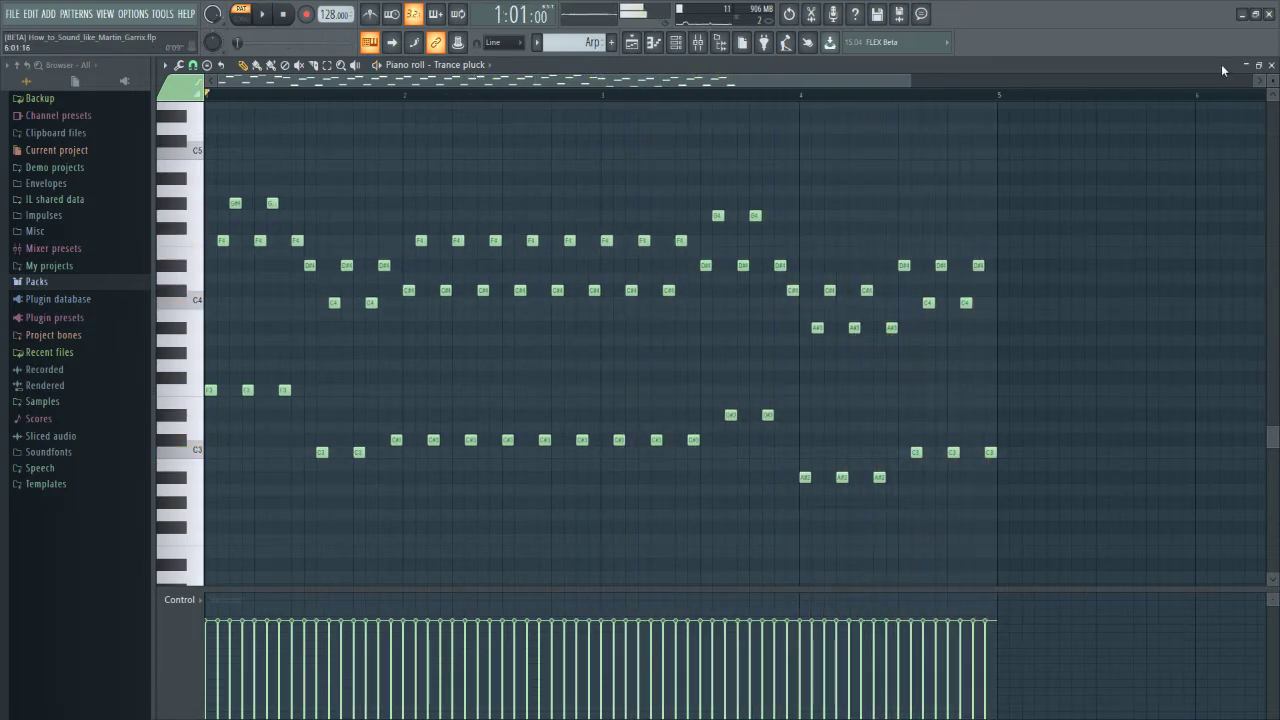
click(1271, 64)
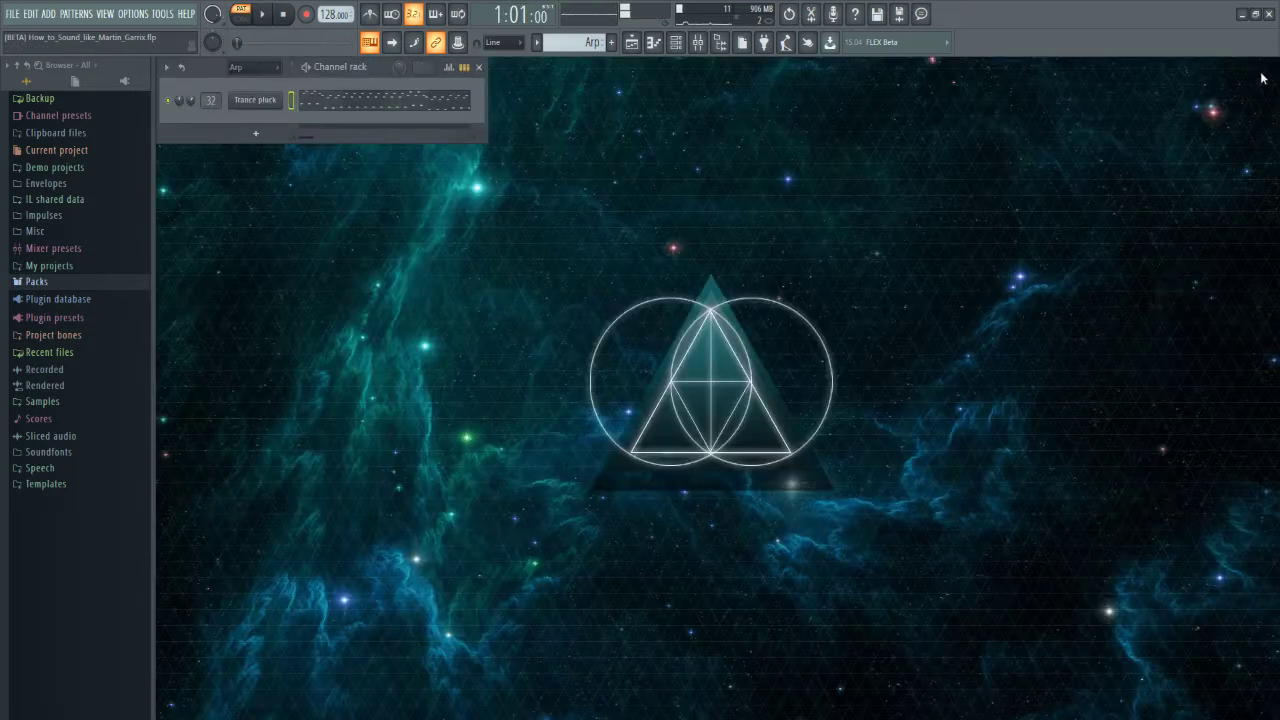
Step: Filter the channel rack to the Audio group, and show all channels again
click(257, 81)
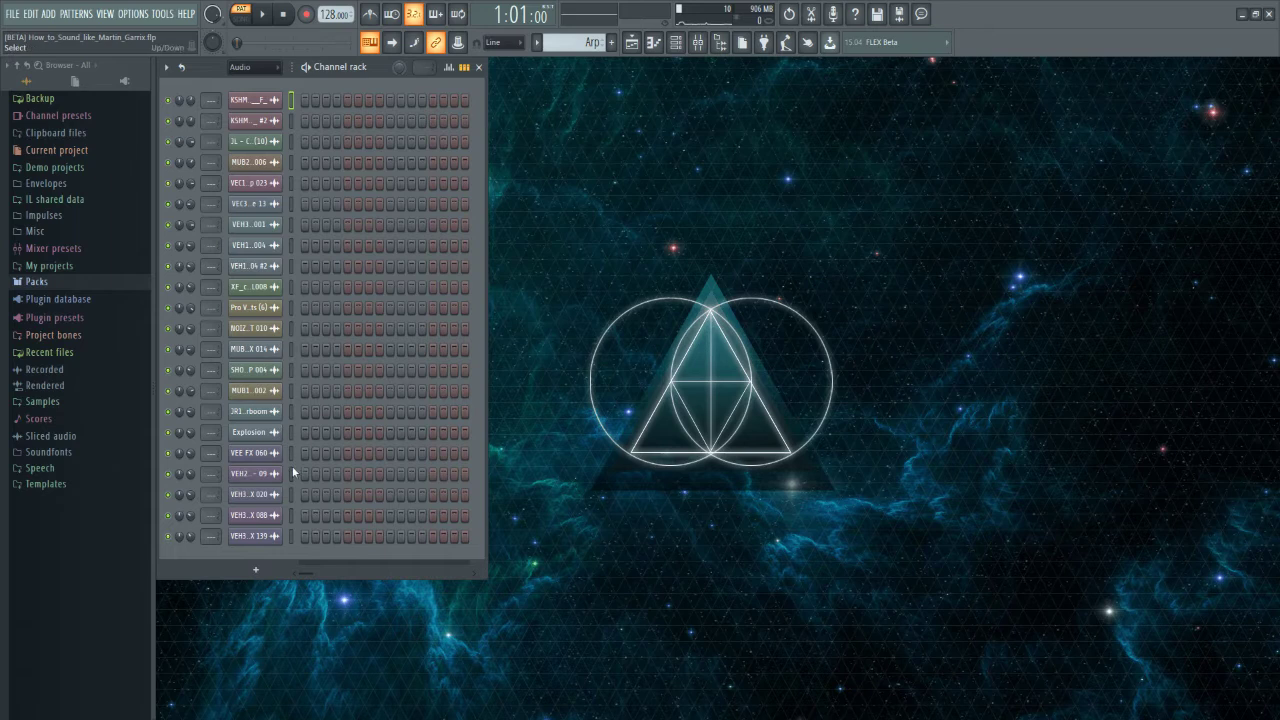
click(255, 66)
click(265, 75)
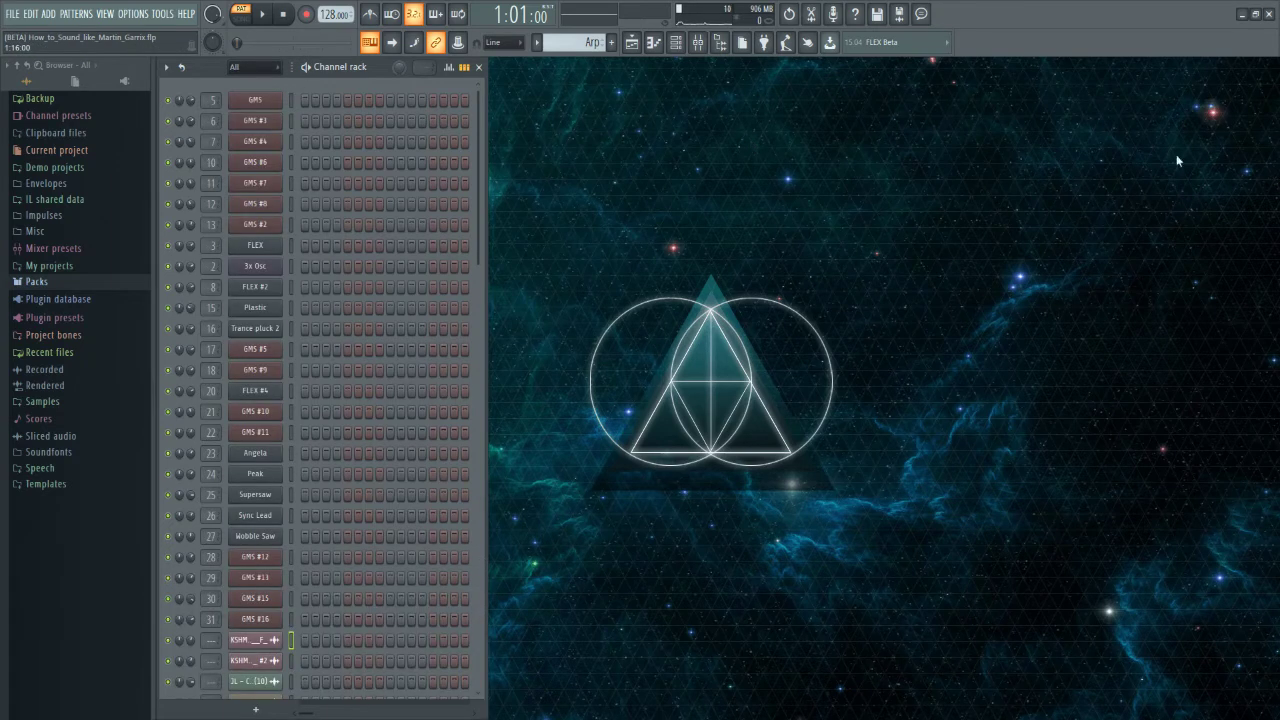
Step: Show the mixer from its first tracks and inspect the Fruity Limiter on the Master track
key(F9)
key(F6)
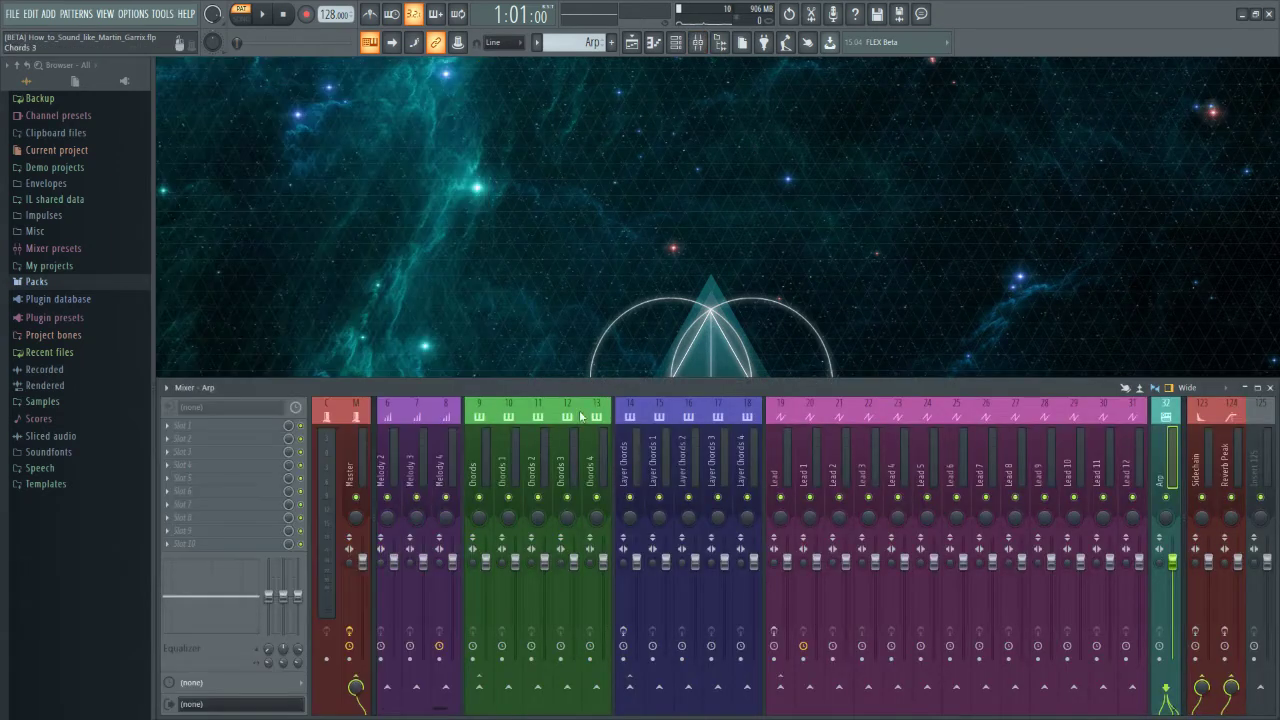
double_click(546, 386)
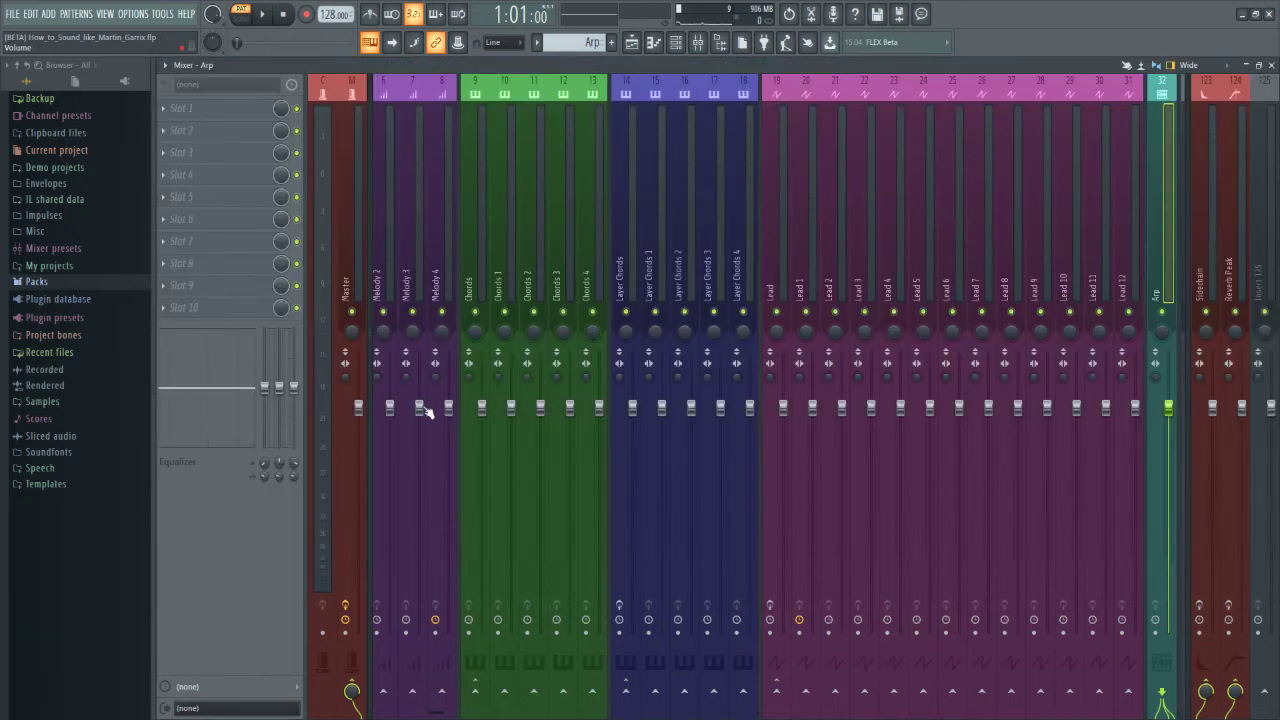
key(Return)
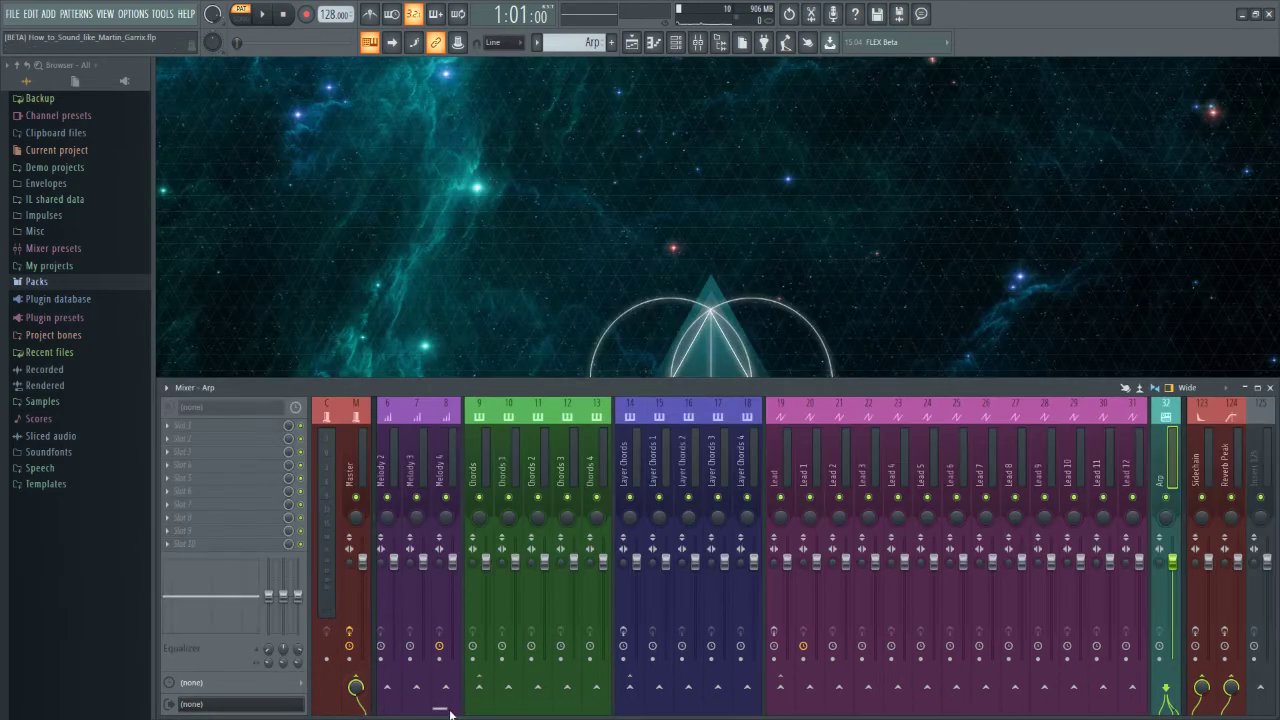
drag(445, 710, 397, 712)
click(346, 447)
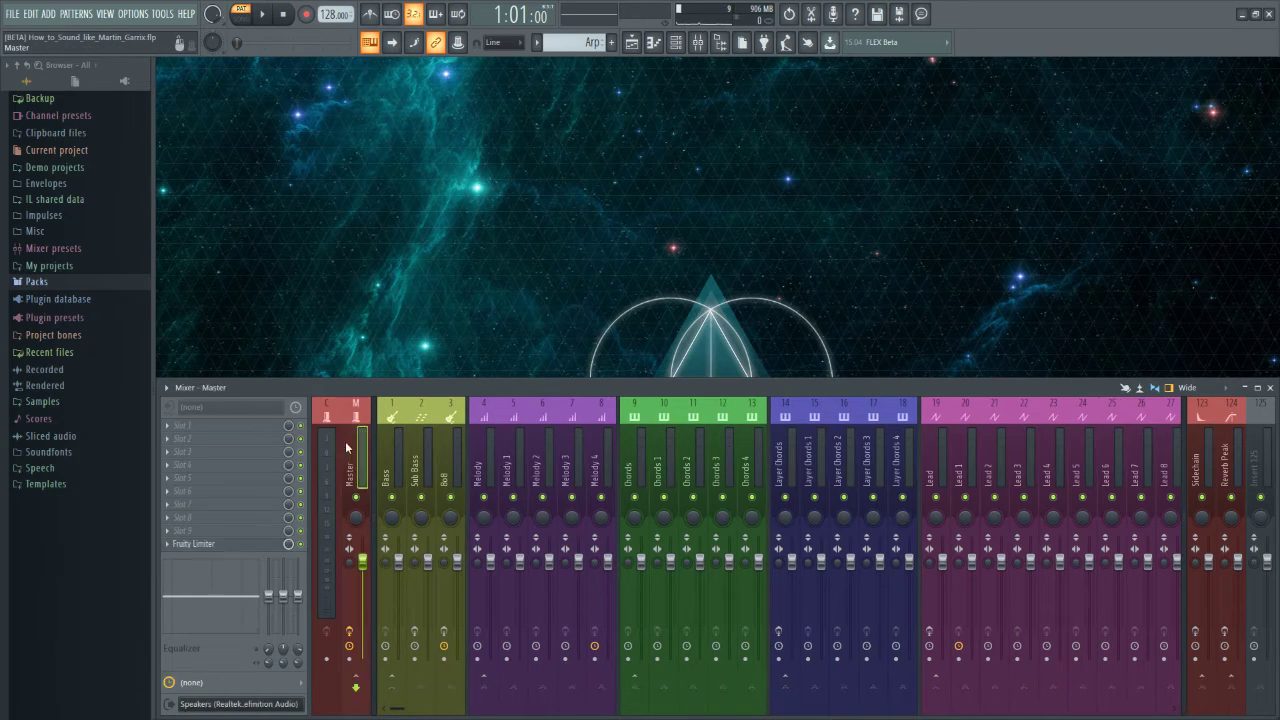
click(200, 543)
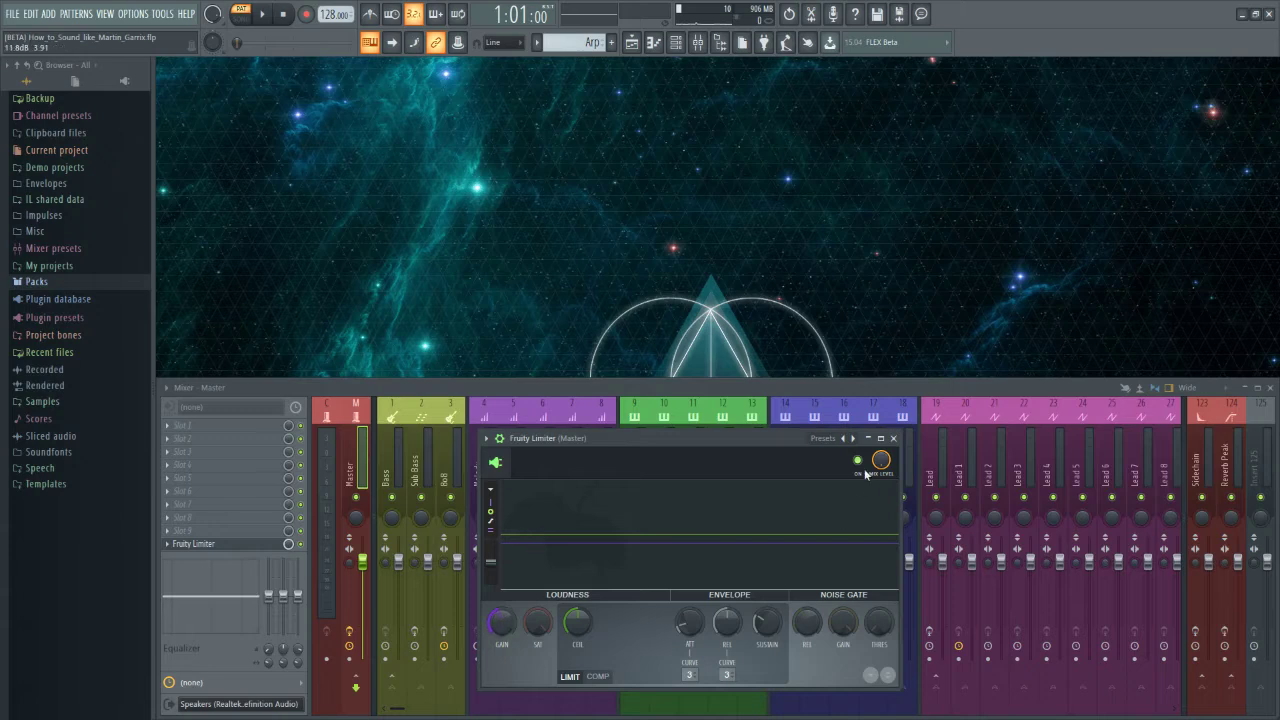
click(894, 439)
Step: Inspect the Fruity Parametric EQ 2 curve on the Sub Bass mixer track
click(415, 445)
click(230, 425)
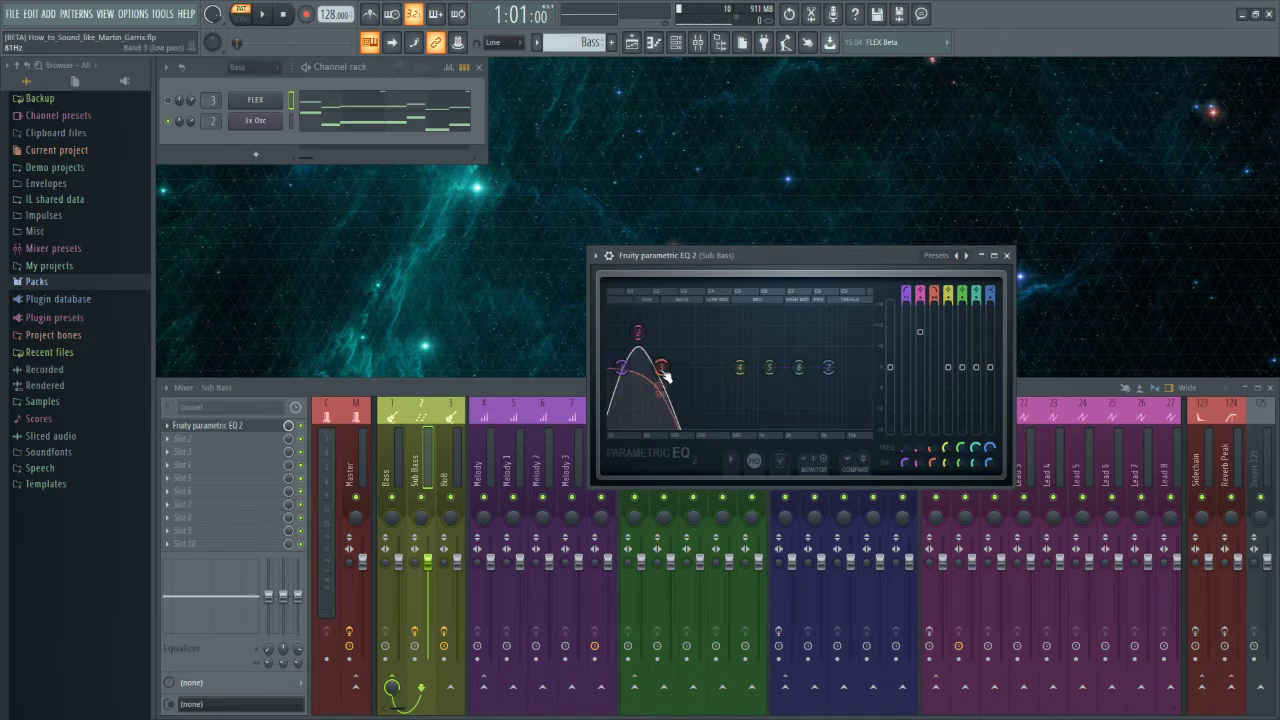
click(1006, 255)
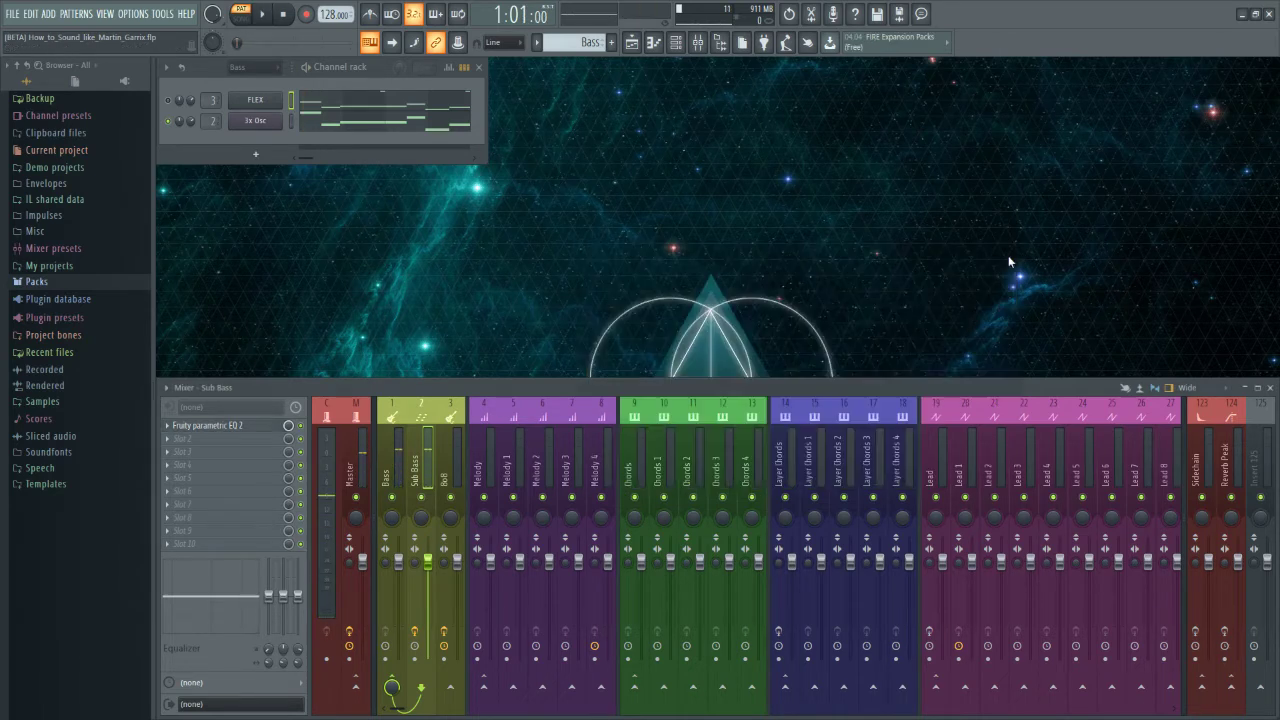
Step: Inspect the 808 track's Fruity Parametric EQ 2 while playing only FLEX, and play the Bass pattern with both channels enabled
click(443, 444)
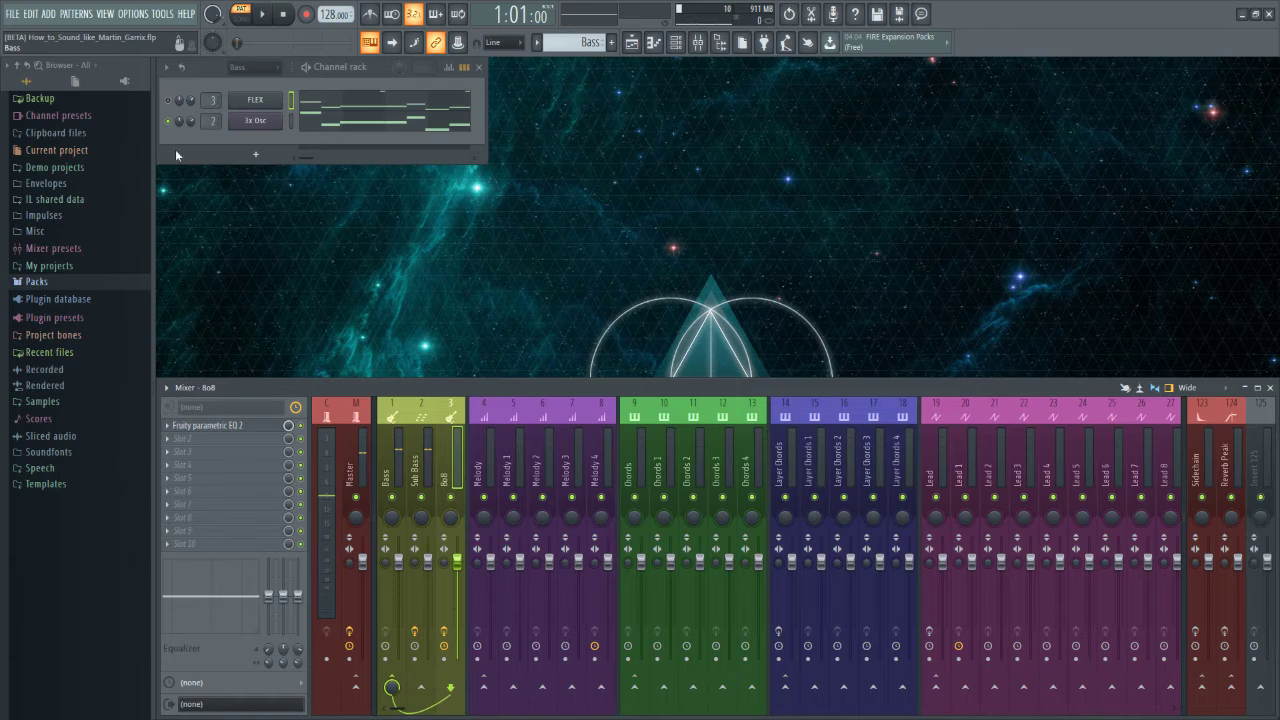
click(253, 432)
mouse_move(572, 357)
mouse_down()
mouse_move(594, 294)
mouse_move(567, 378)
mouse_up()
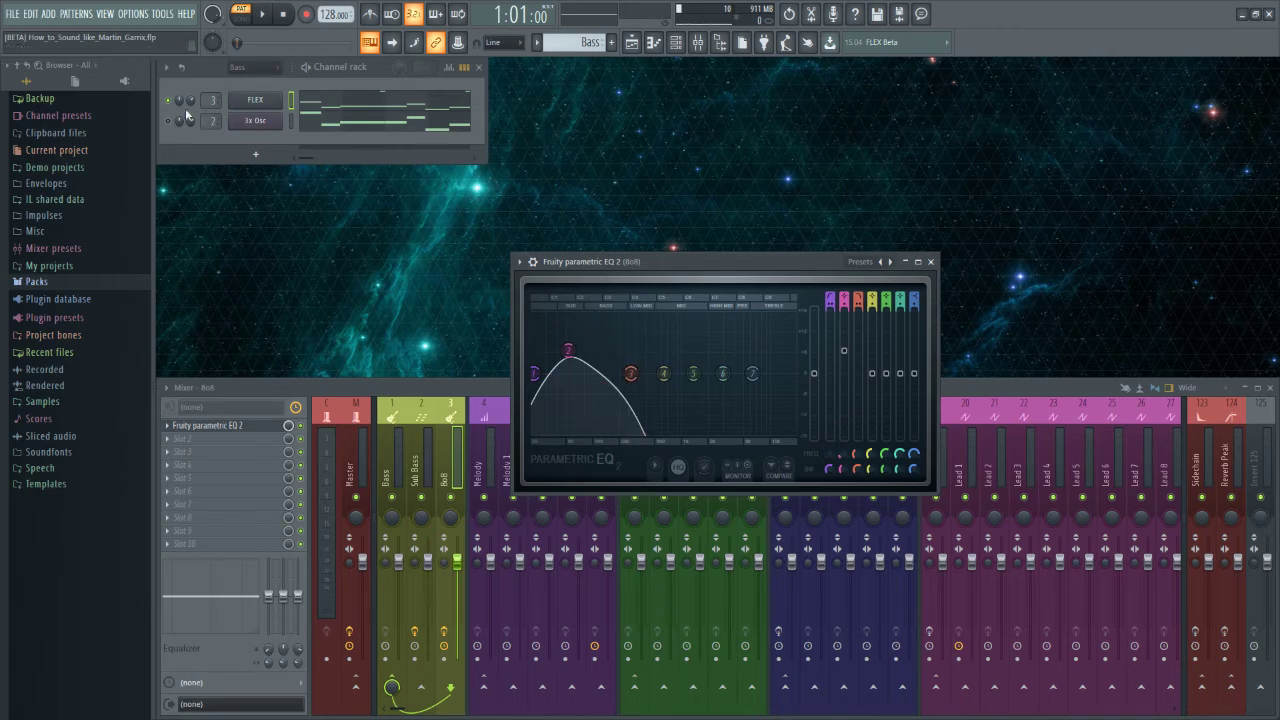
key(space)
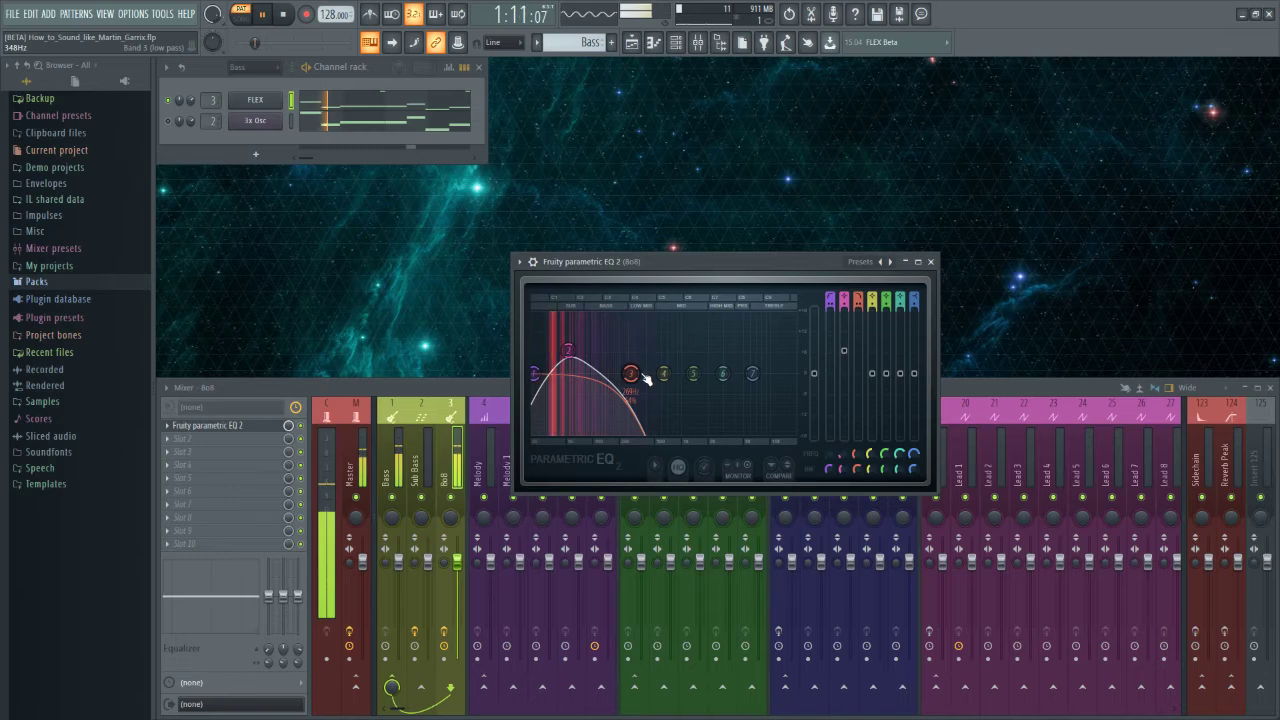
key(space)
click(930, 261)
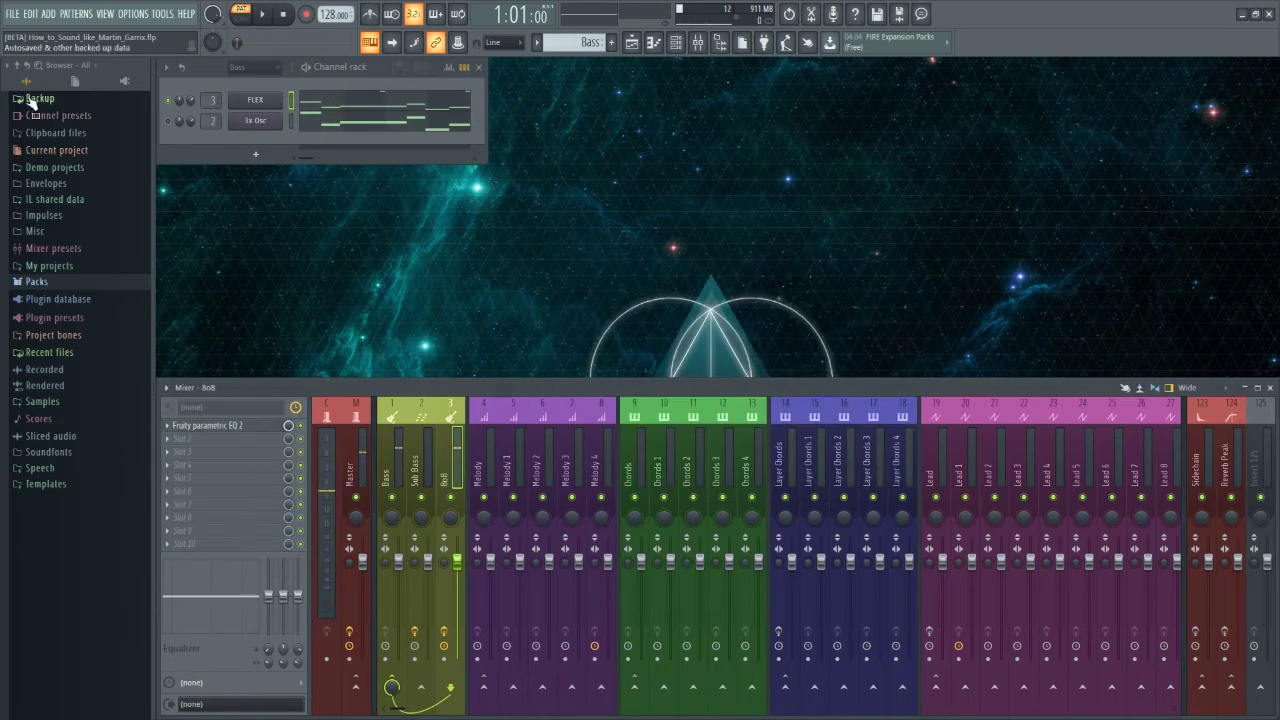
key(space)
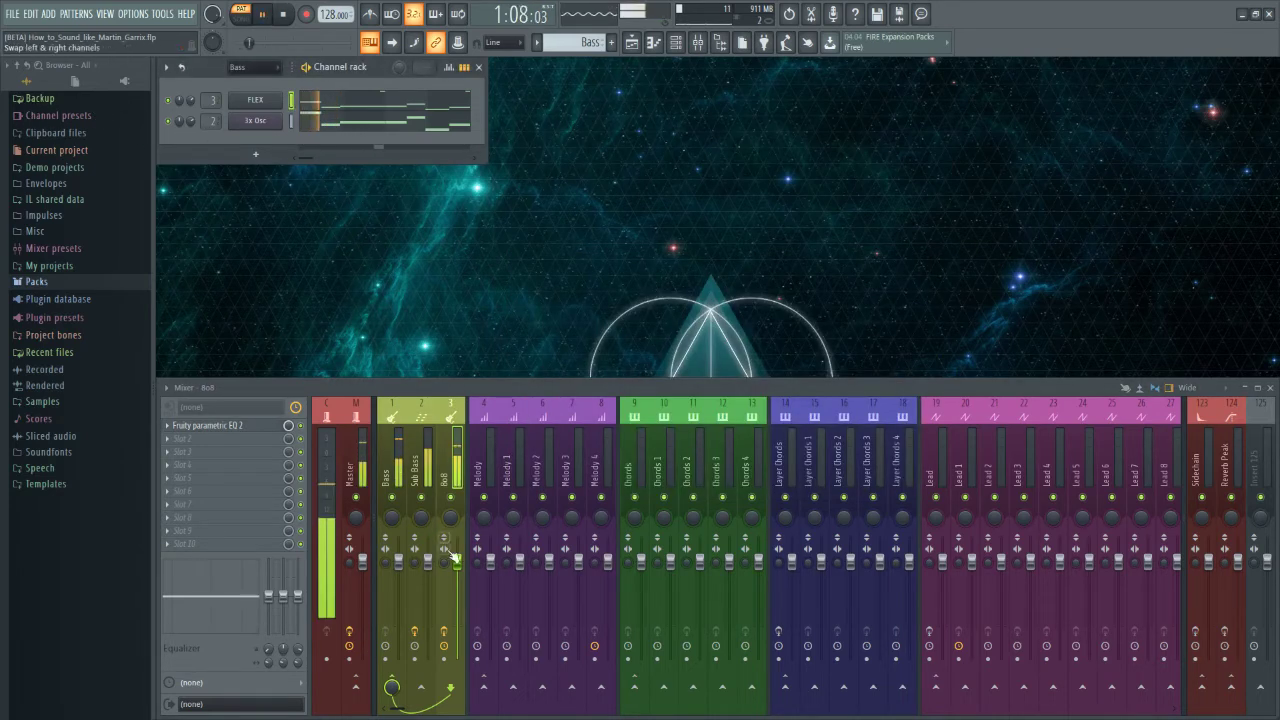
key(space)
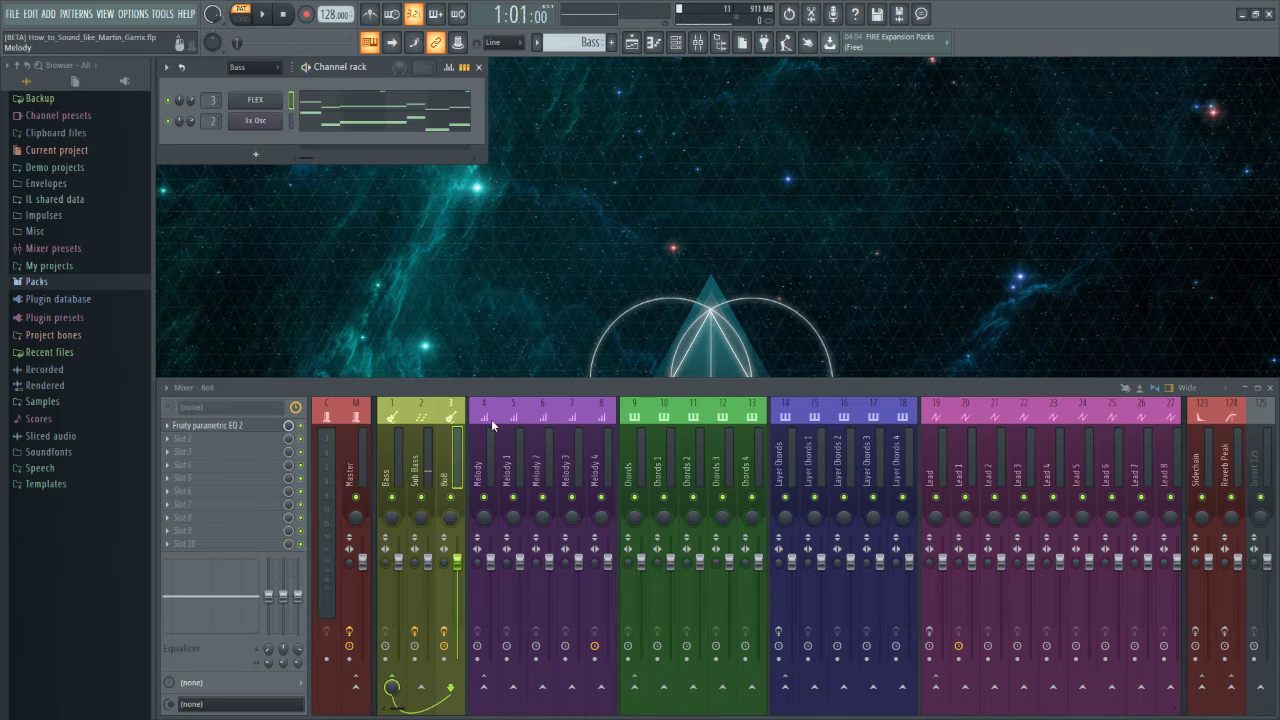
Step: Switch to the Melody pattern and review the Melody track and its routing in the mixer
click(485, 426)
key(KP_Add)
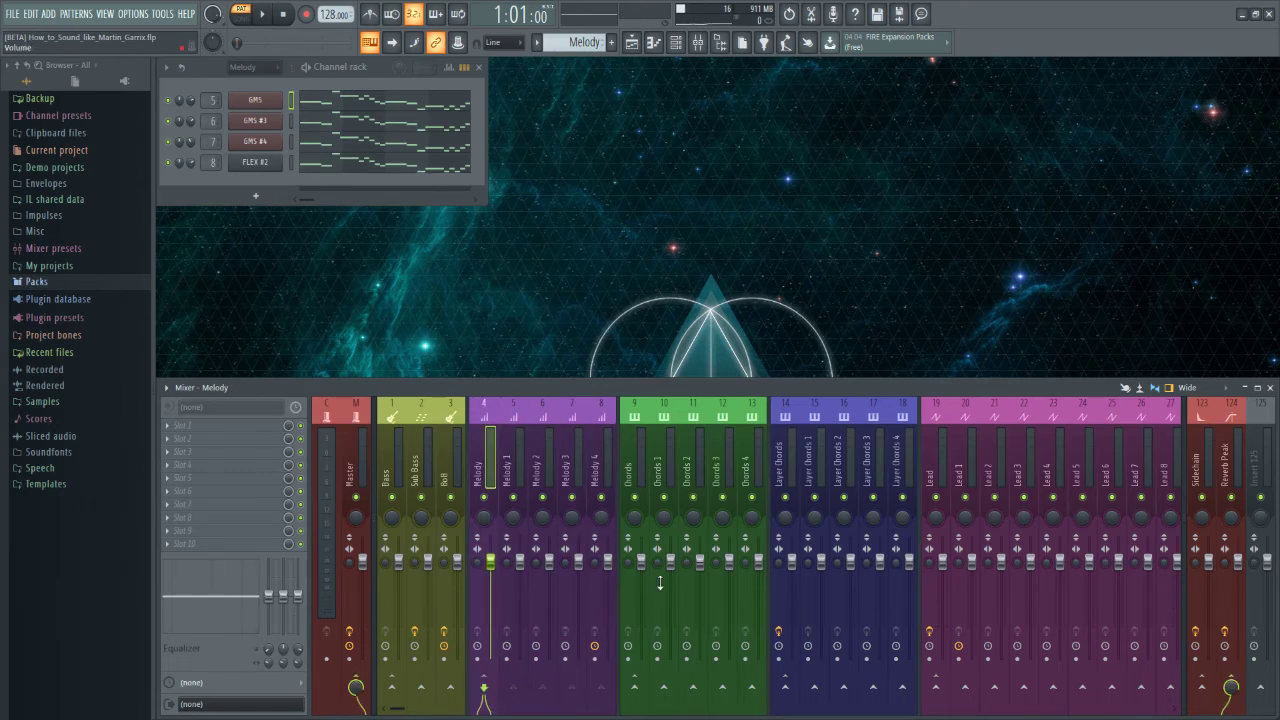
scroll(396, 708, right, 2)
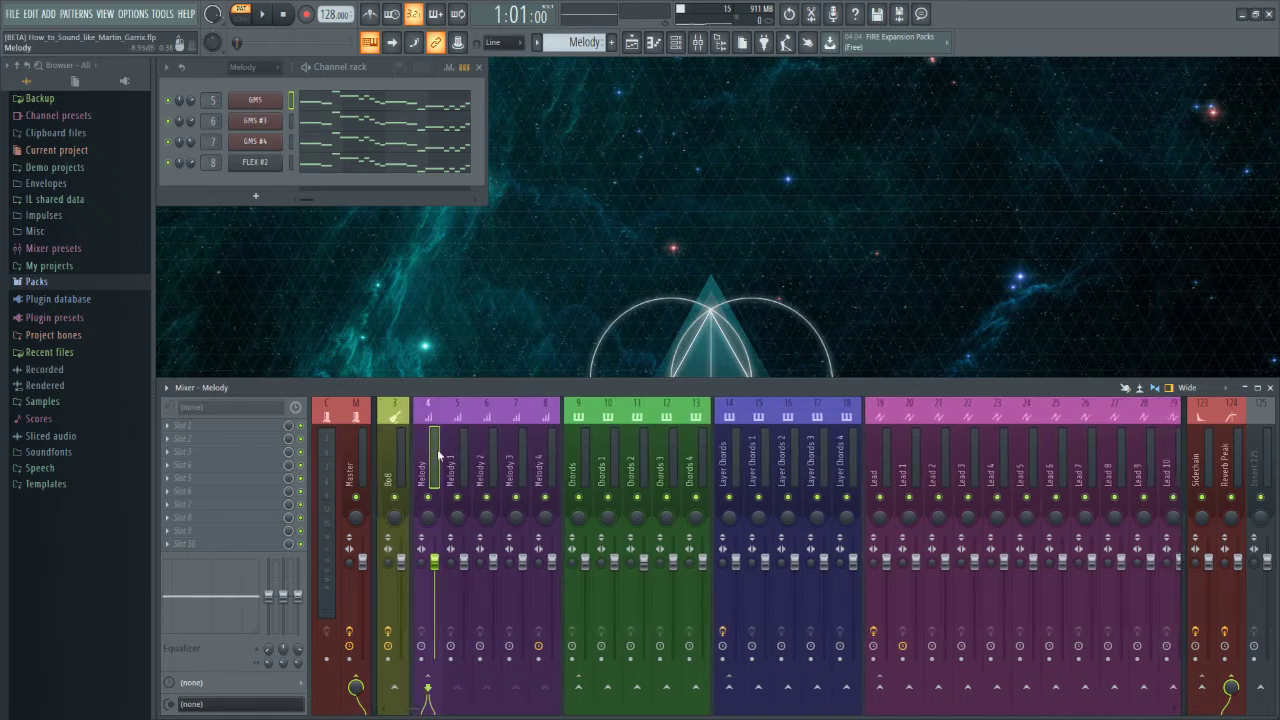
scroll(411, 712, left, 2)
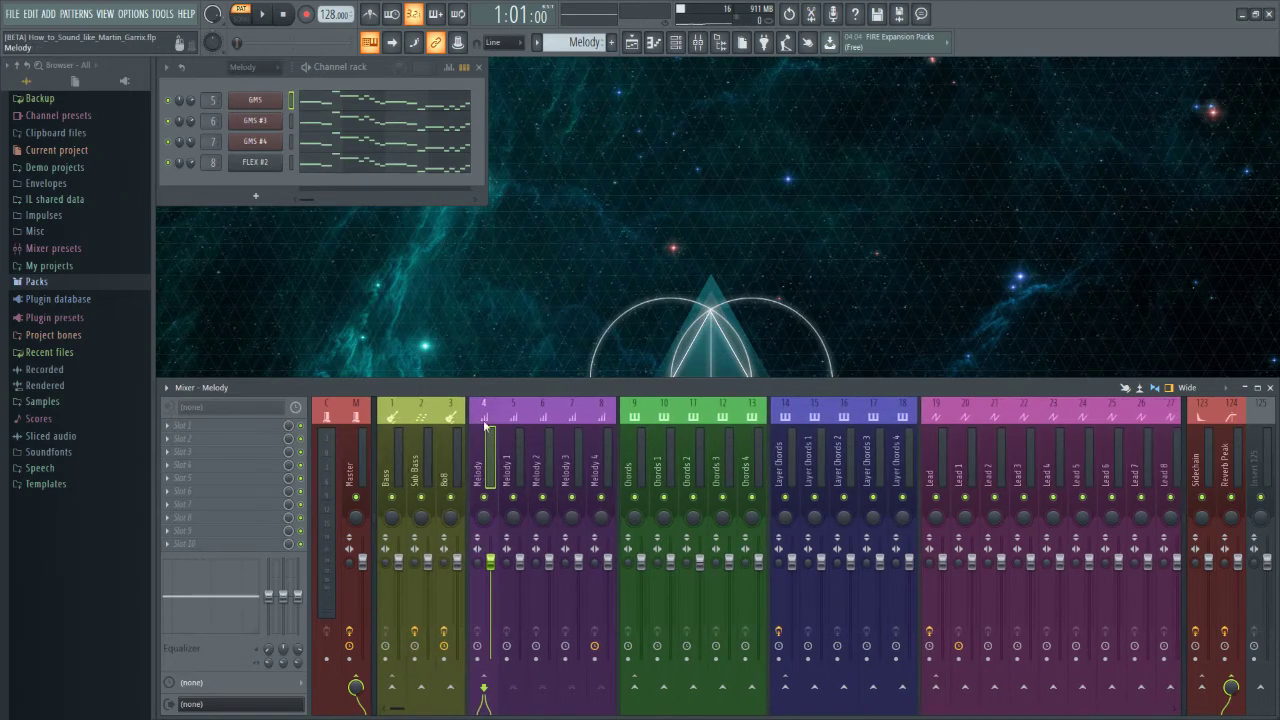
Step: Inspect the Reverb Peak track's peak controller and Fruity Reeverb 2 during Melody playback, and check its Fruity Delay 3 settings
click(1230, 460)
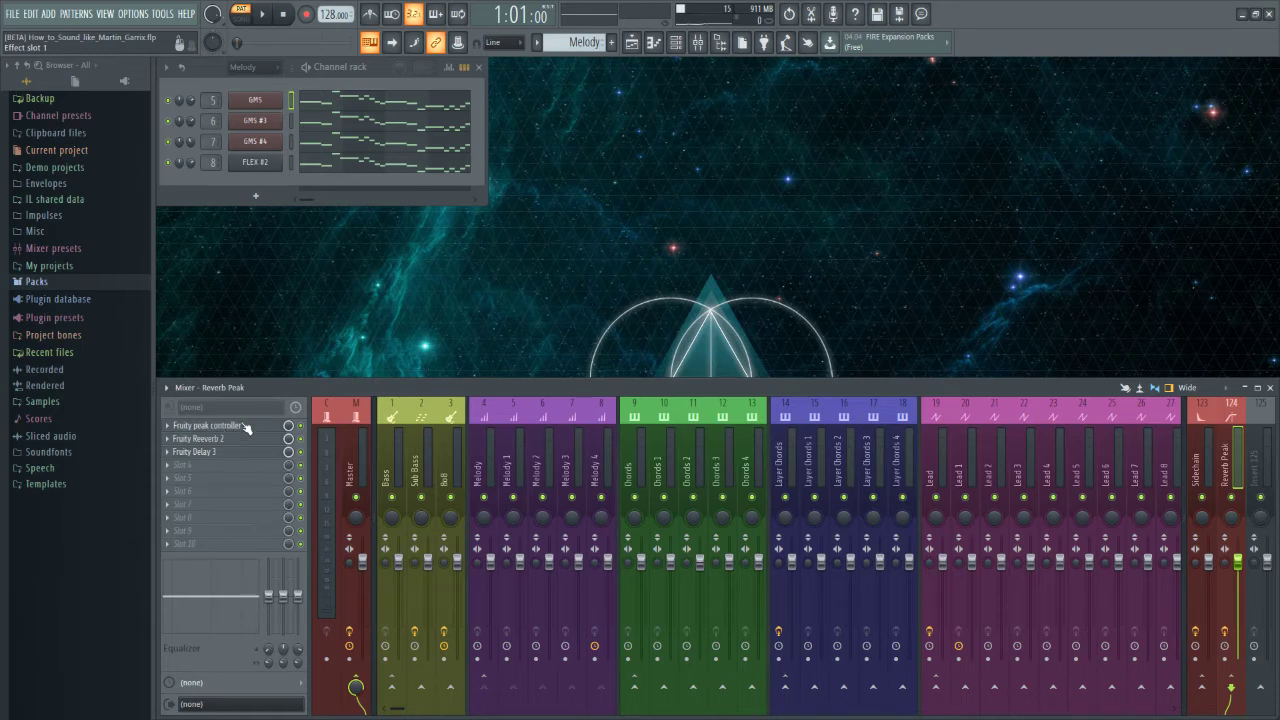
click(246, 428)
click(200, 439)
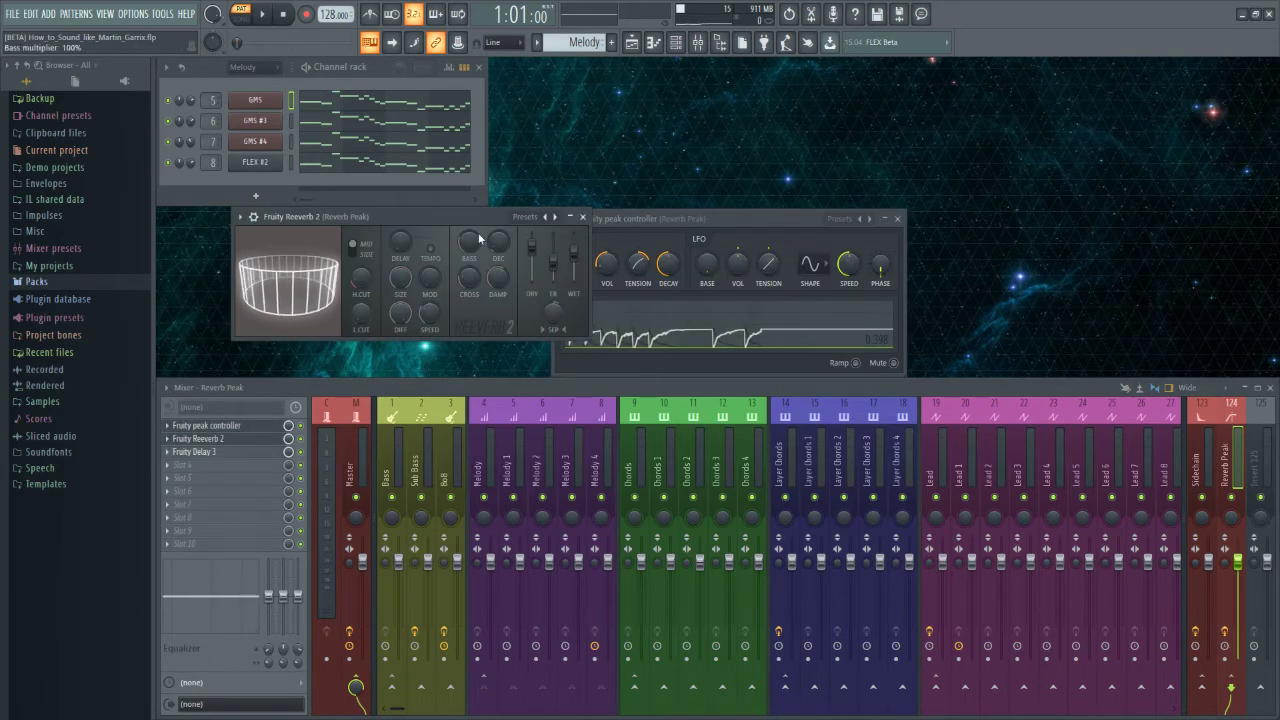
key(space)
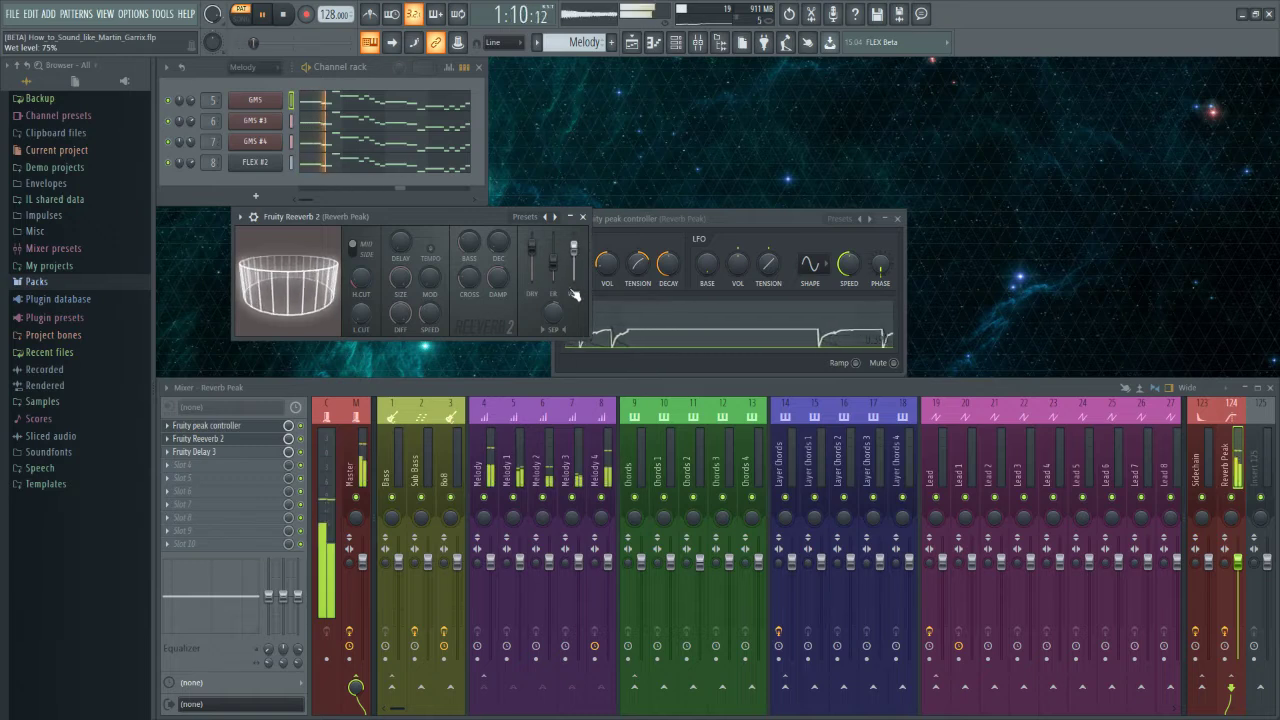
key(space)
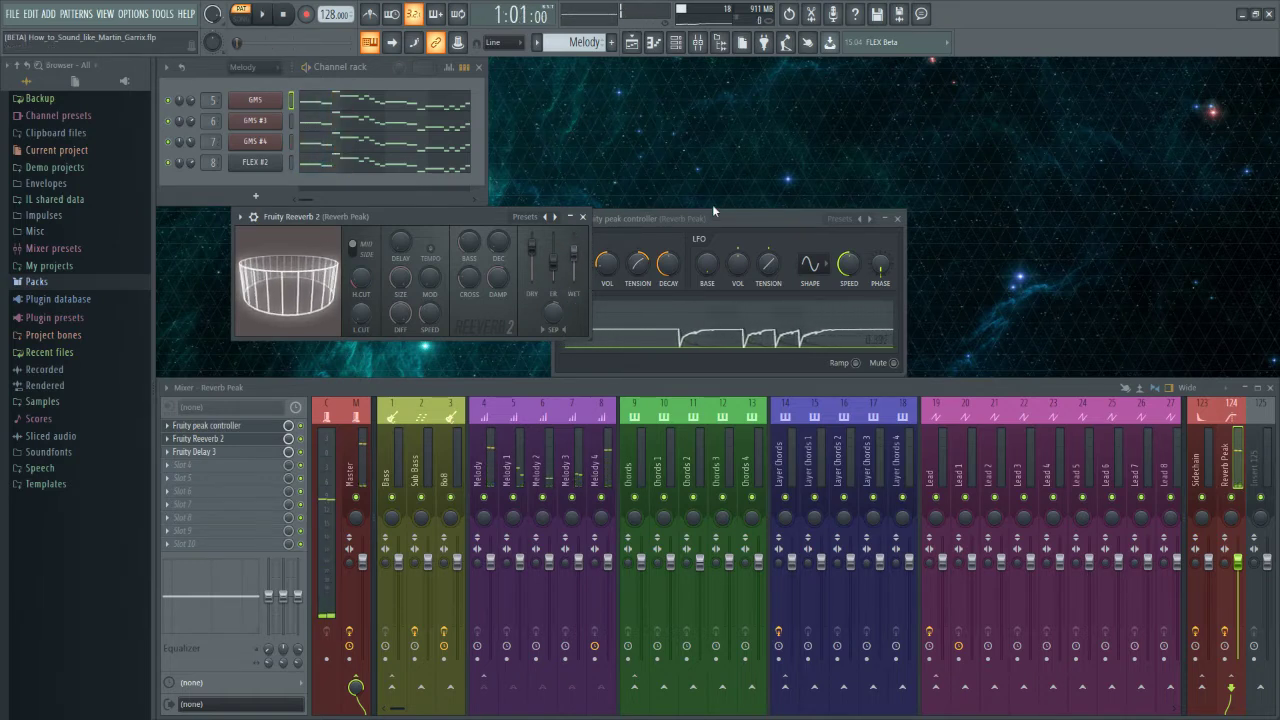
drag(469, 218, 427, 218)
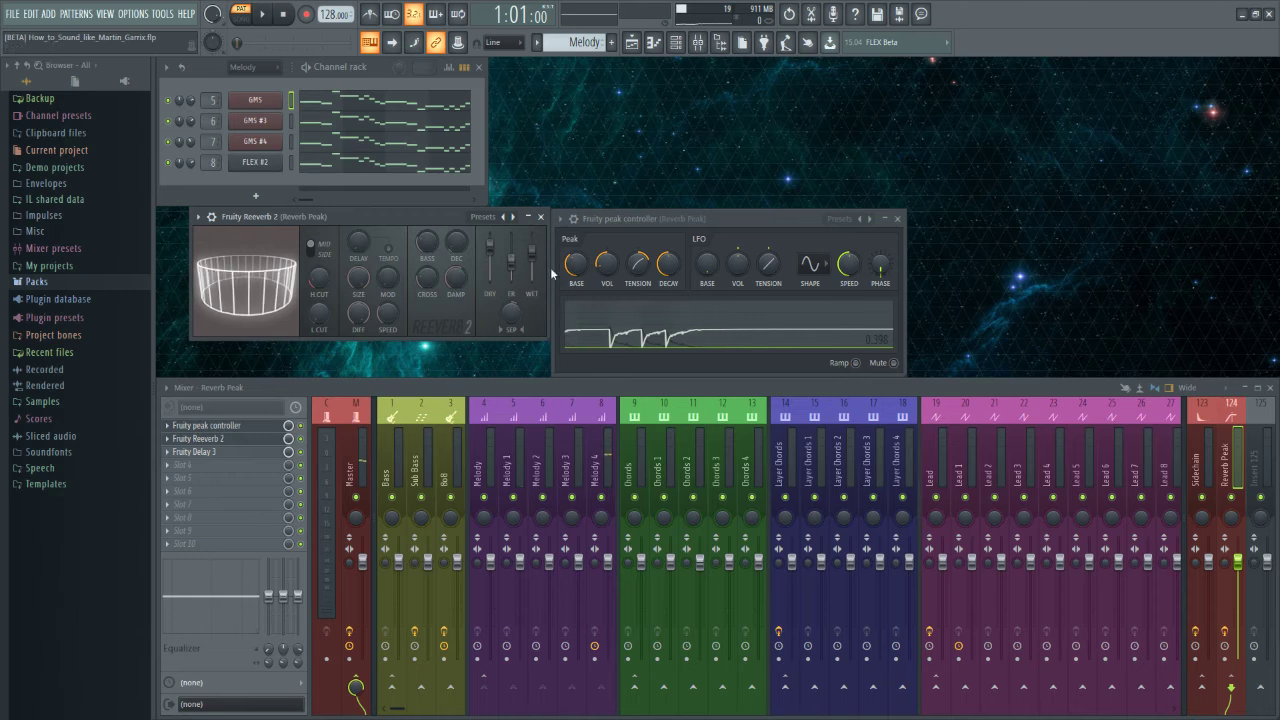
click(541, 217)
click(897, 218)
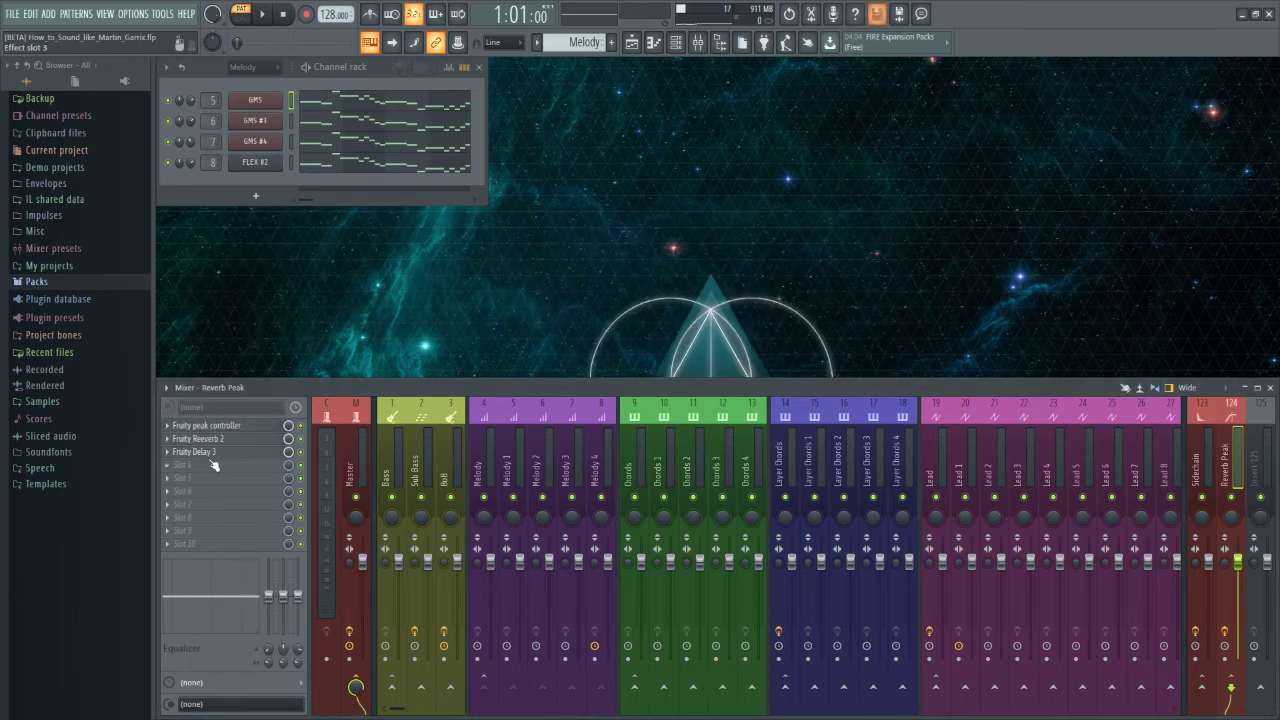
click(205, 453)
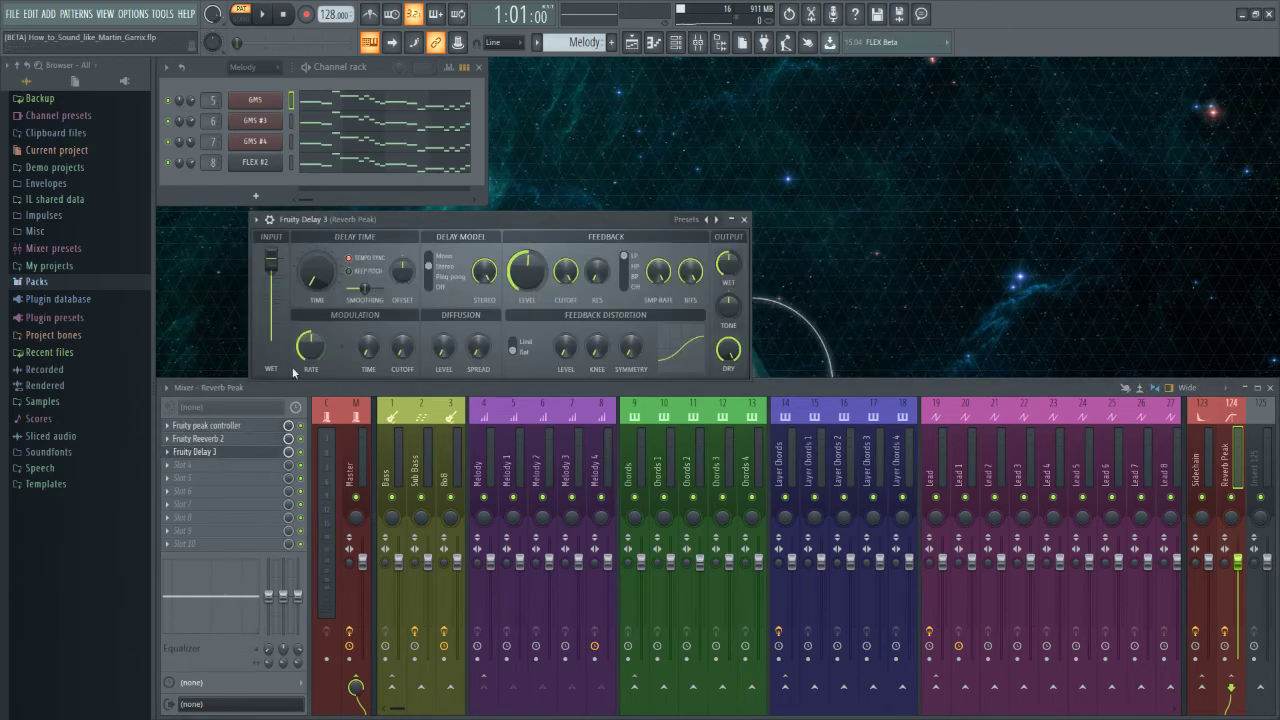
click(743, 219)
Step: Play the Chords pattern while examining the Kickstart effect on the Sidechain mixer track
key(space)
key(space)
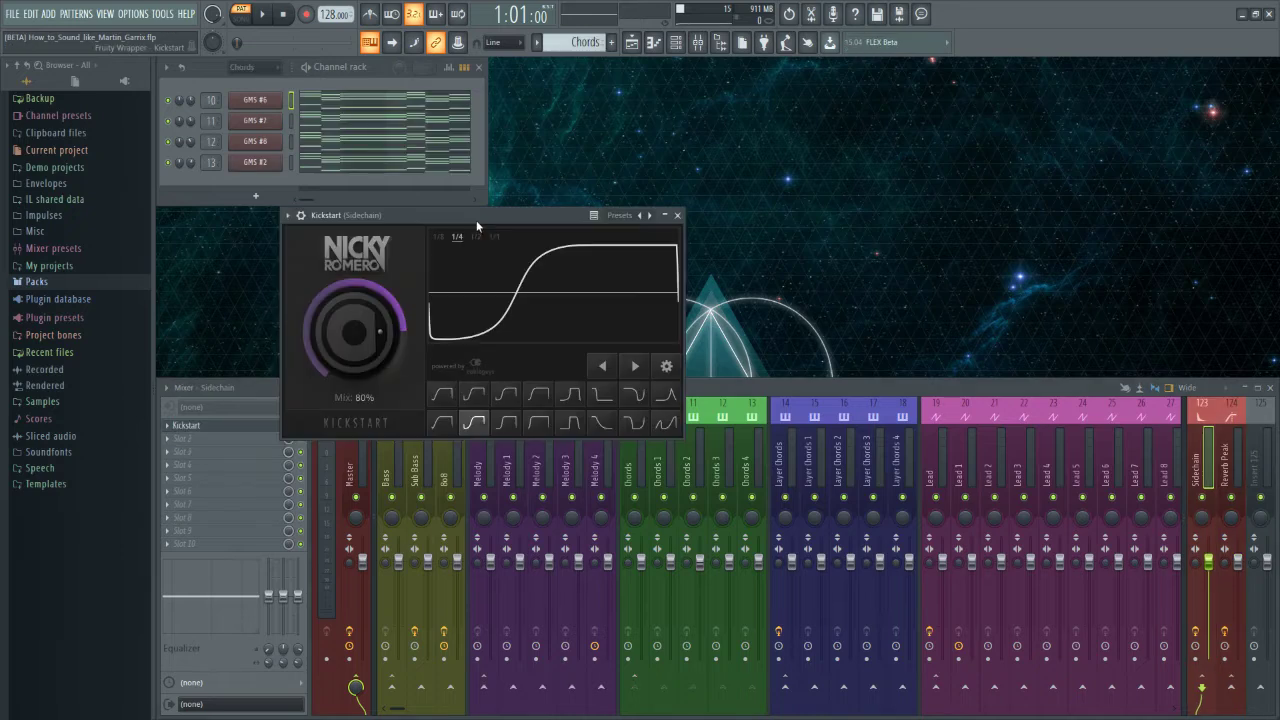
key(space)
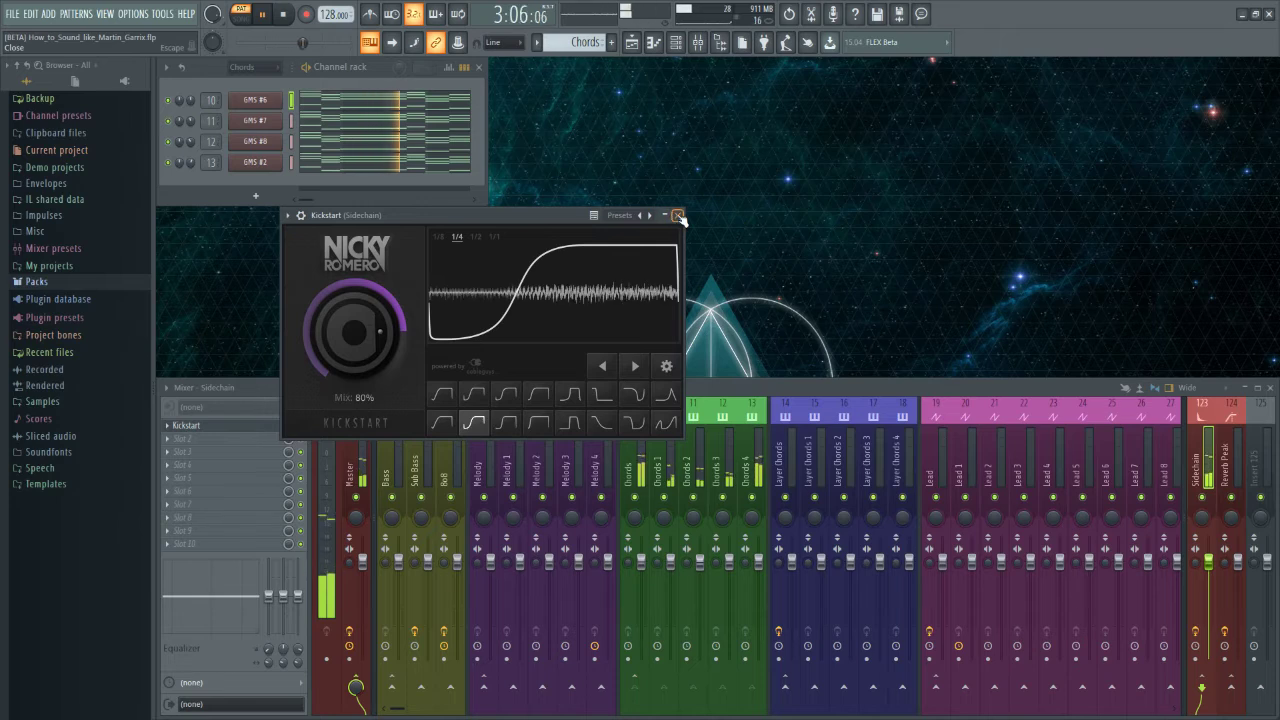
Step: Stop playback of the Chords pattern and close the Sidechain track's Kickstart effect
key(space)
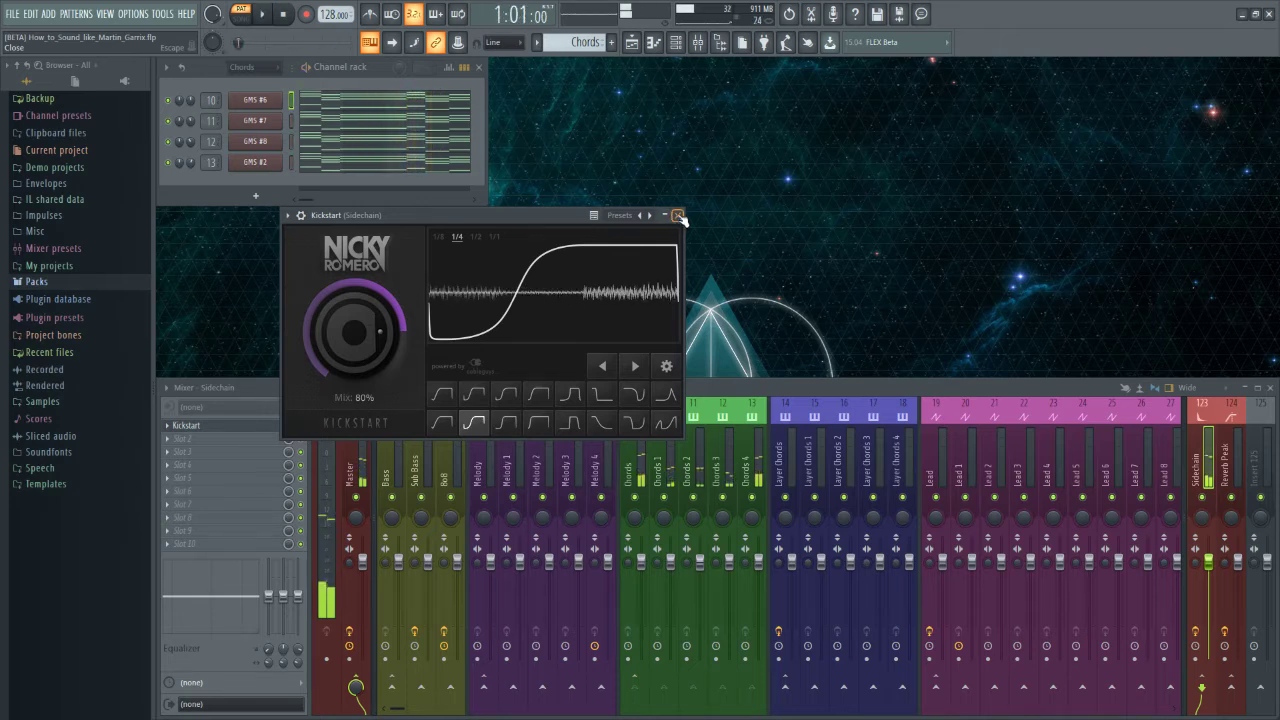
click(678, 216)
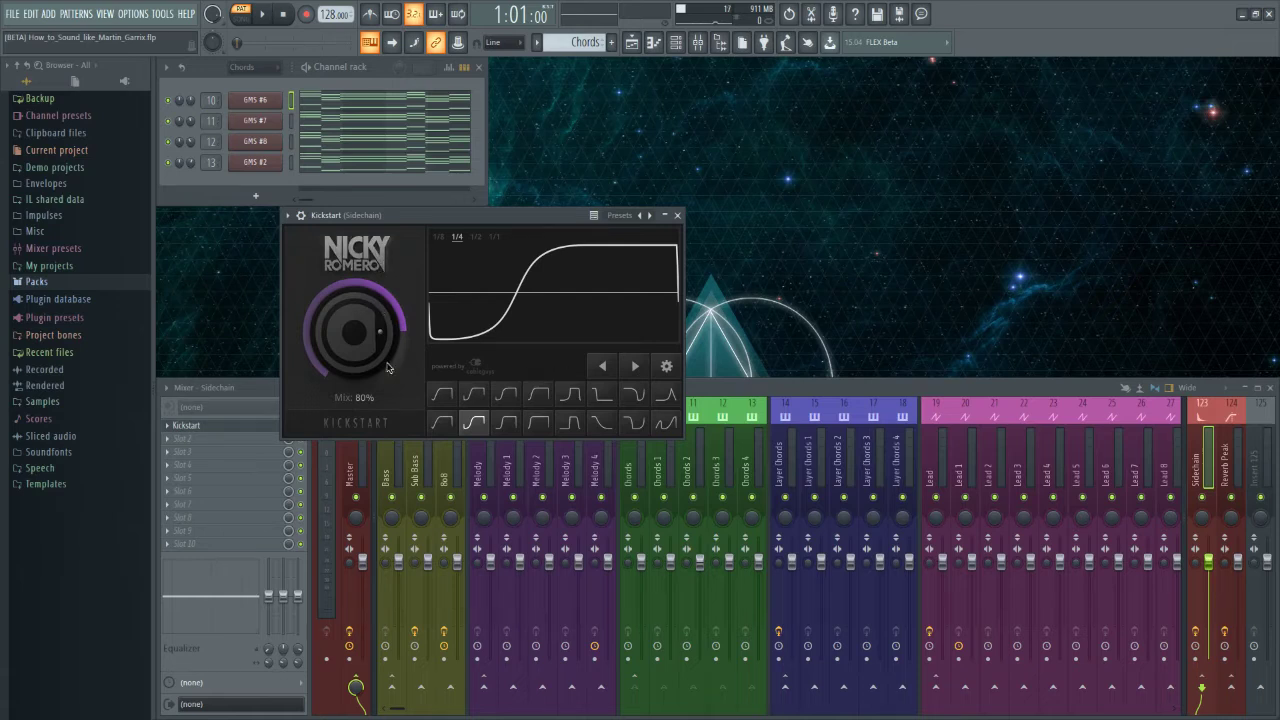
click(677, 216)
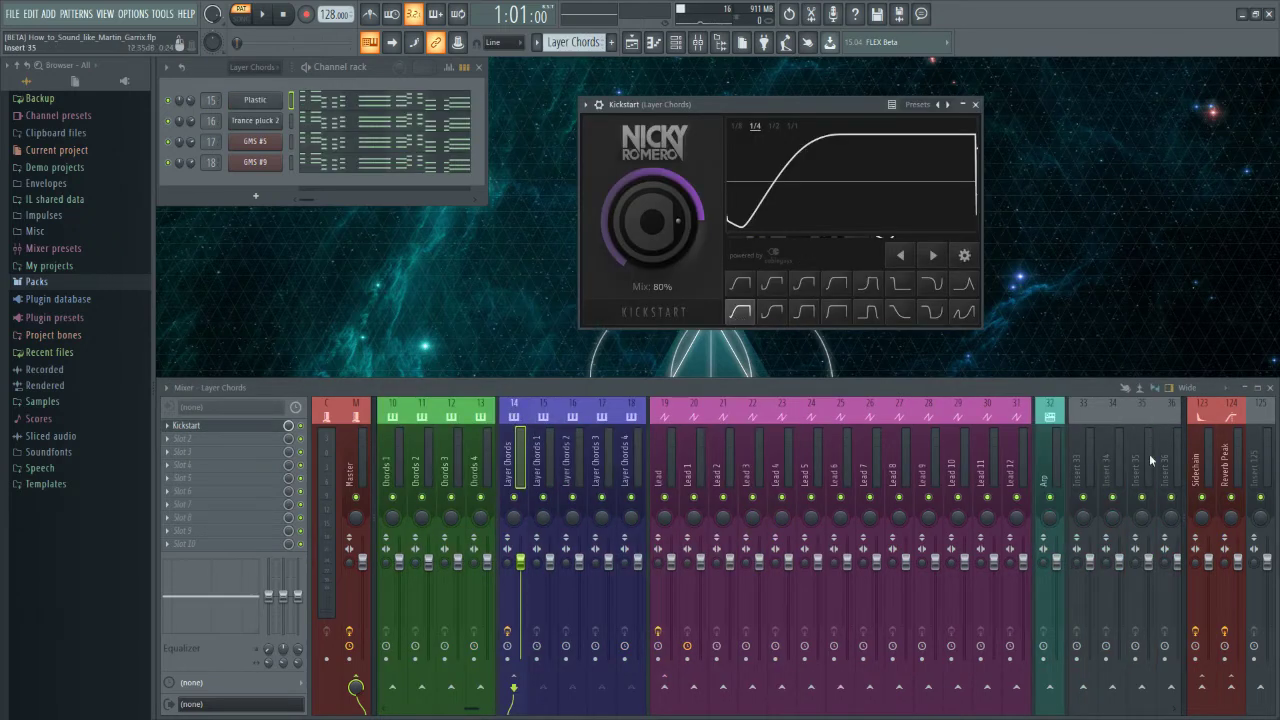
Step: Compare the Kickstart curve shapes used on the Sidechain and Layer Chords mixer tracks
click(1200, 444)
click(270, 430)
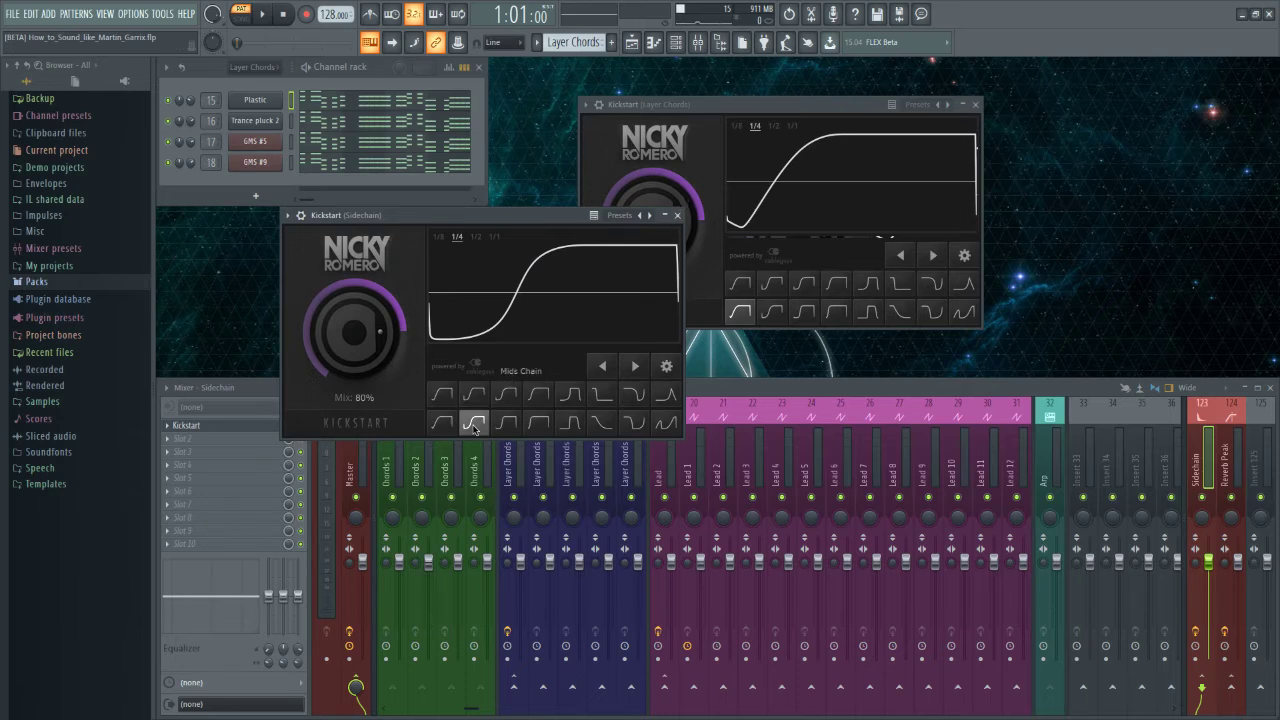
click(680, 216)
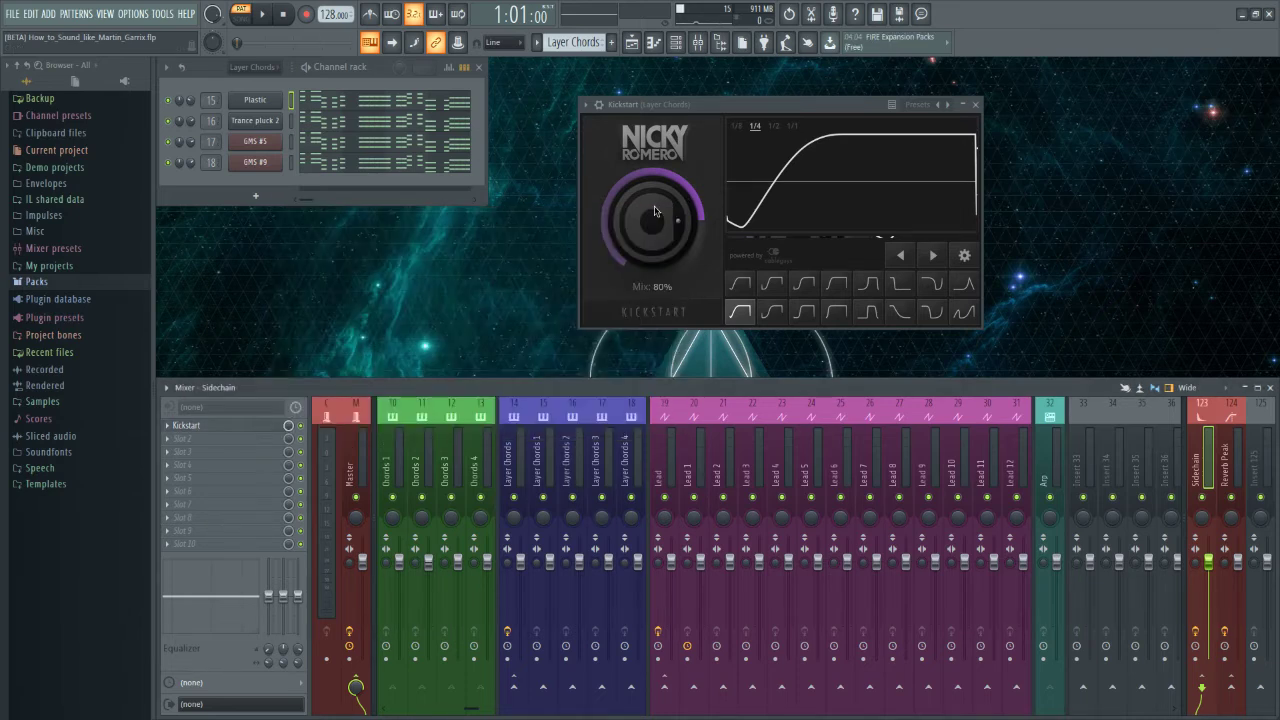
click(508, 450)
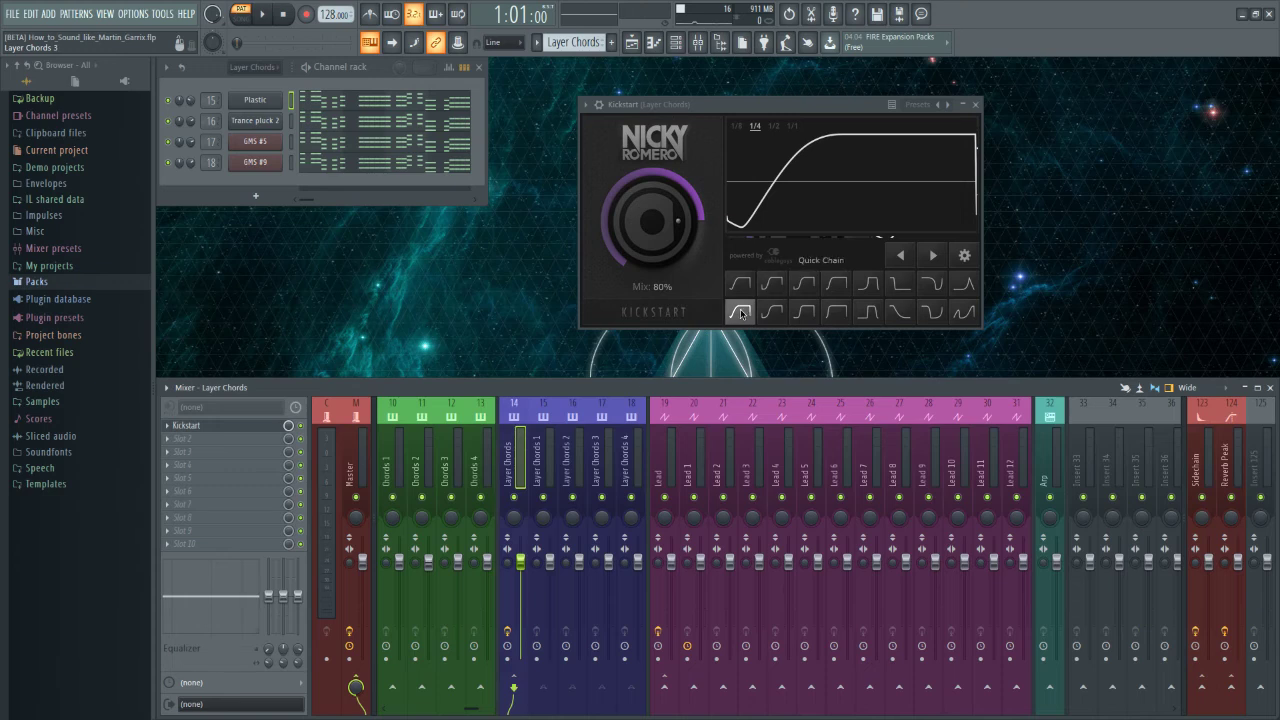
click(976, 105)
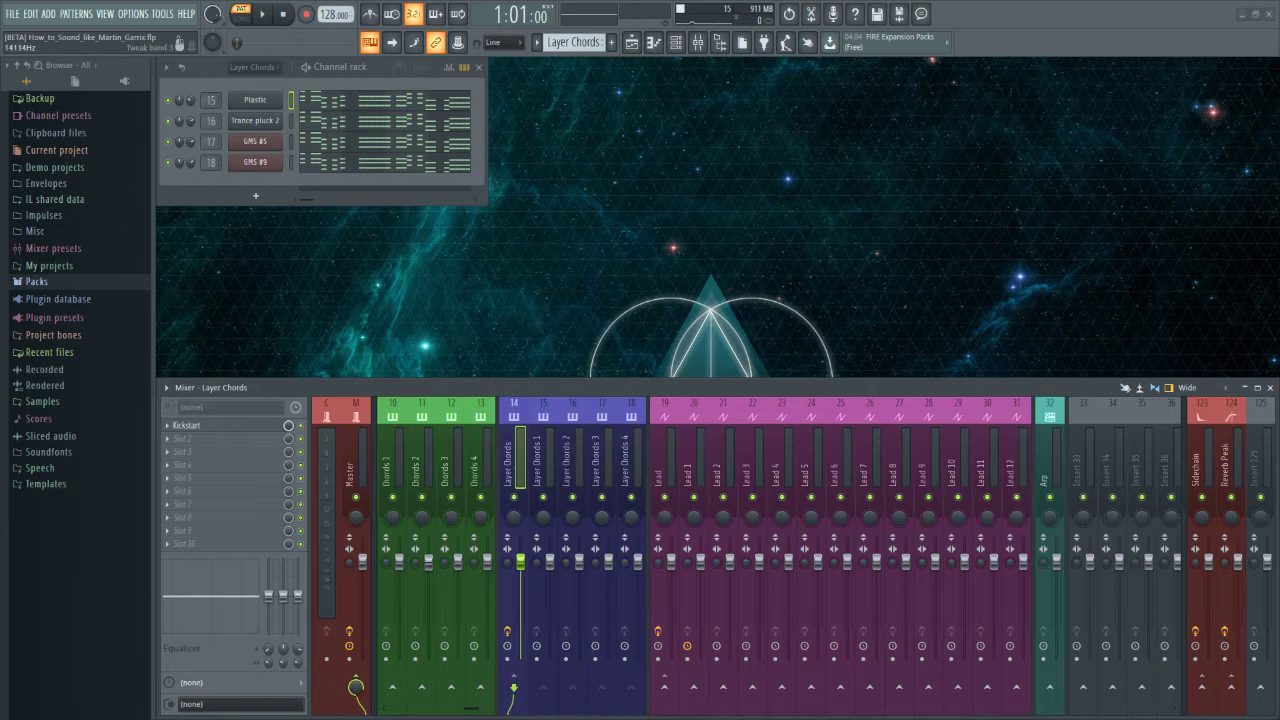
Step: Play the Layer Chords pattern while checking its track levels and how Kickstart ducks the signal
drag(472, 708, 372, 686)
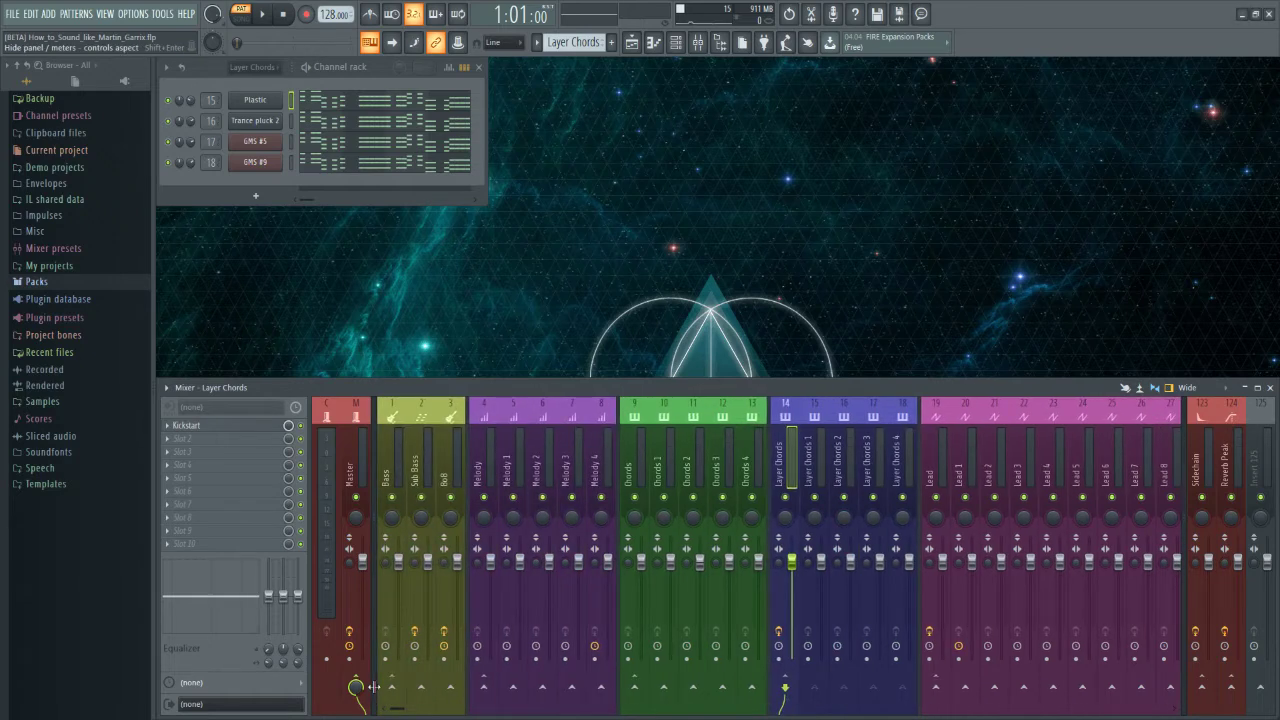
key(space)
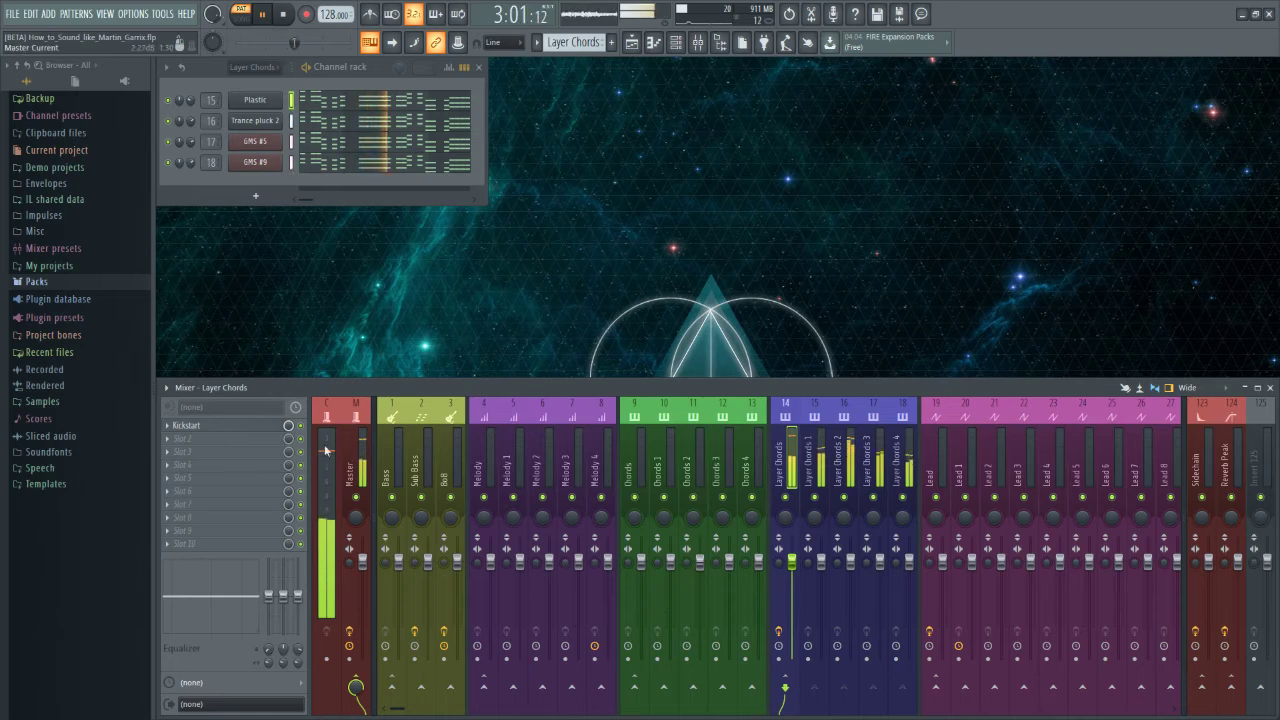
click(186, 425)
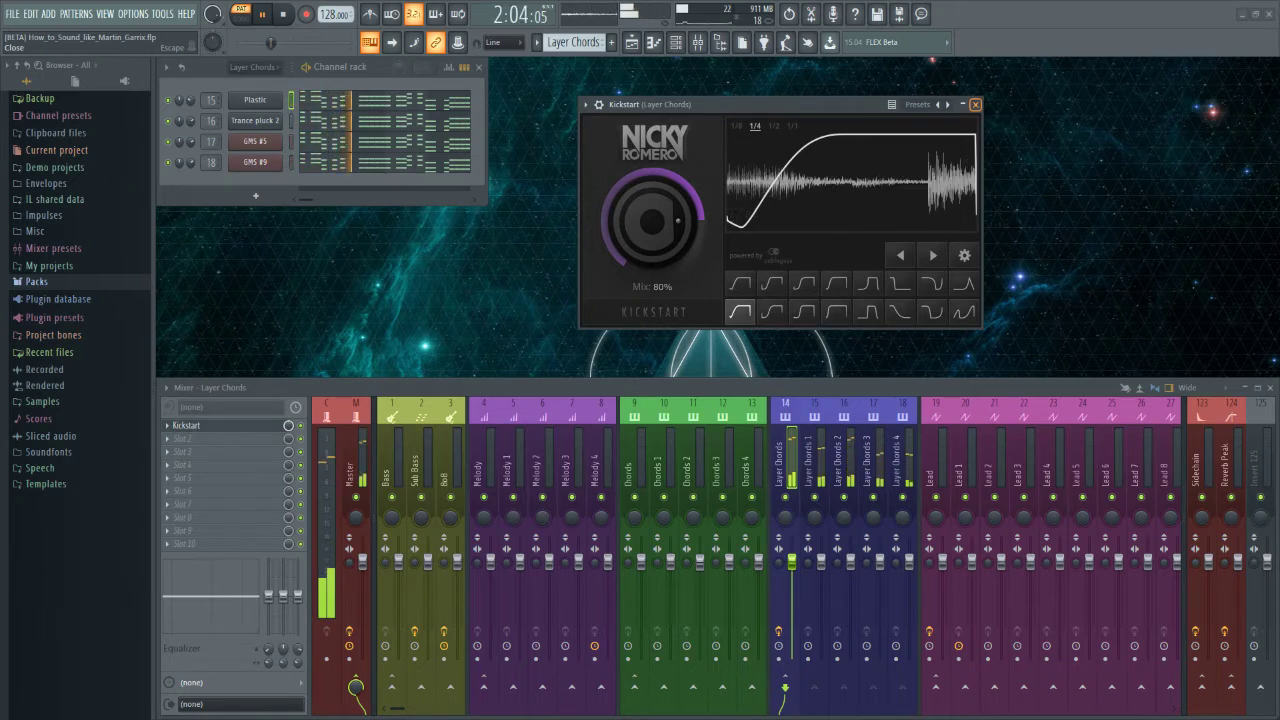
click(975, 104)
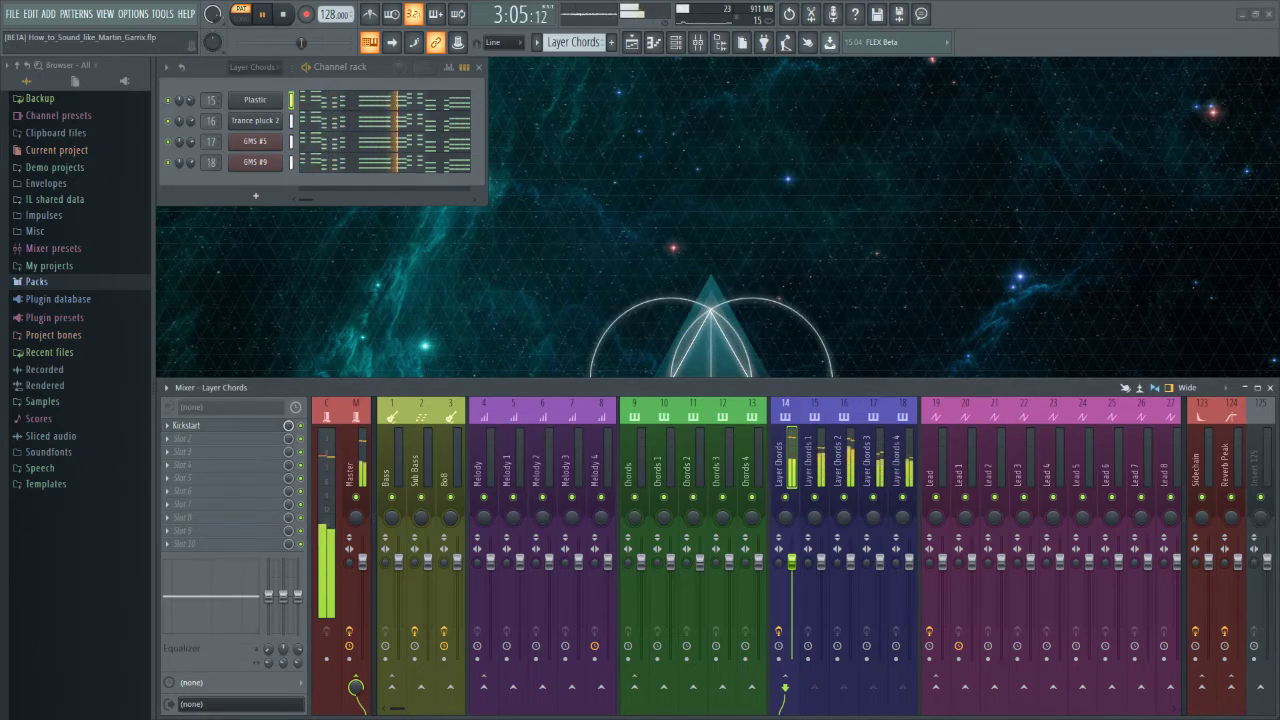
key(space)
Step: Review the routing of the numbered Lead tracks into the main Lead mixer track and select that track
drag(394, 709, 494, 709)
scroll(588, 42, down, 1)
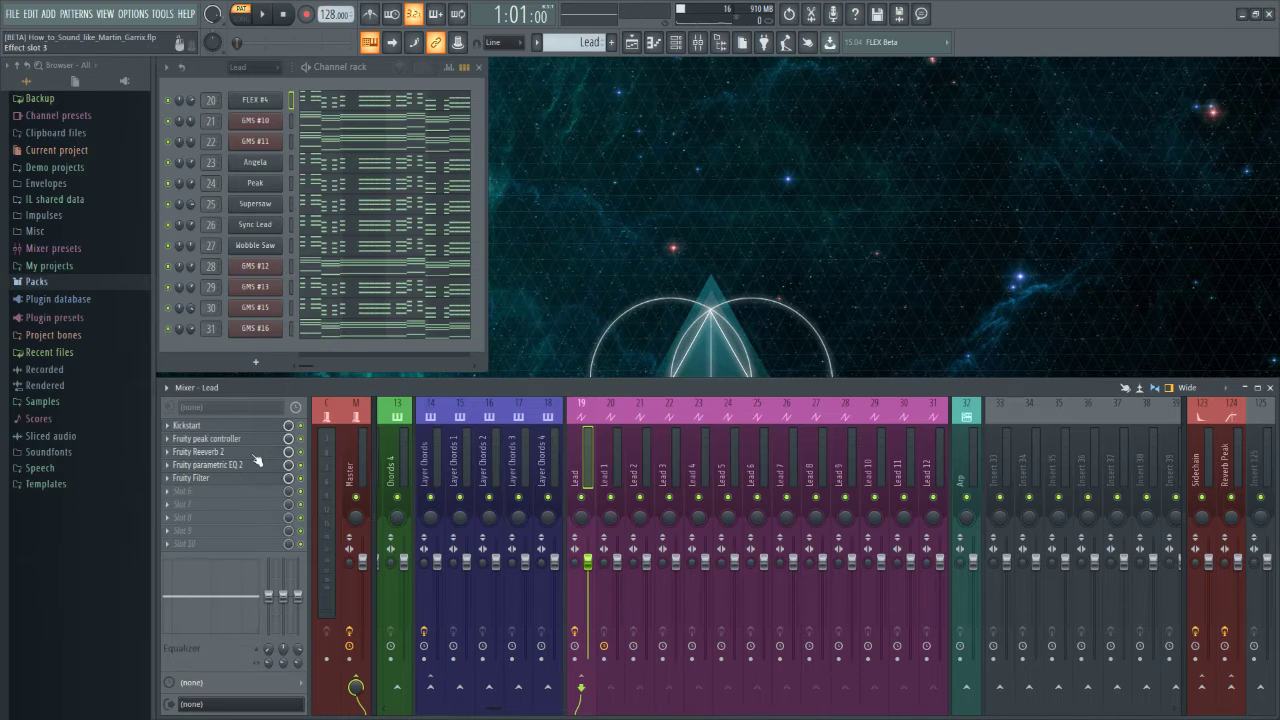
drag(612, 452, 881, 450)
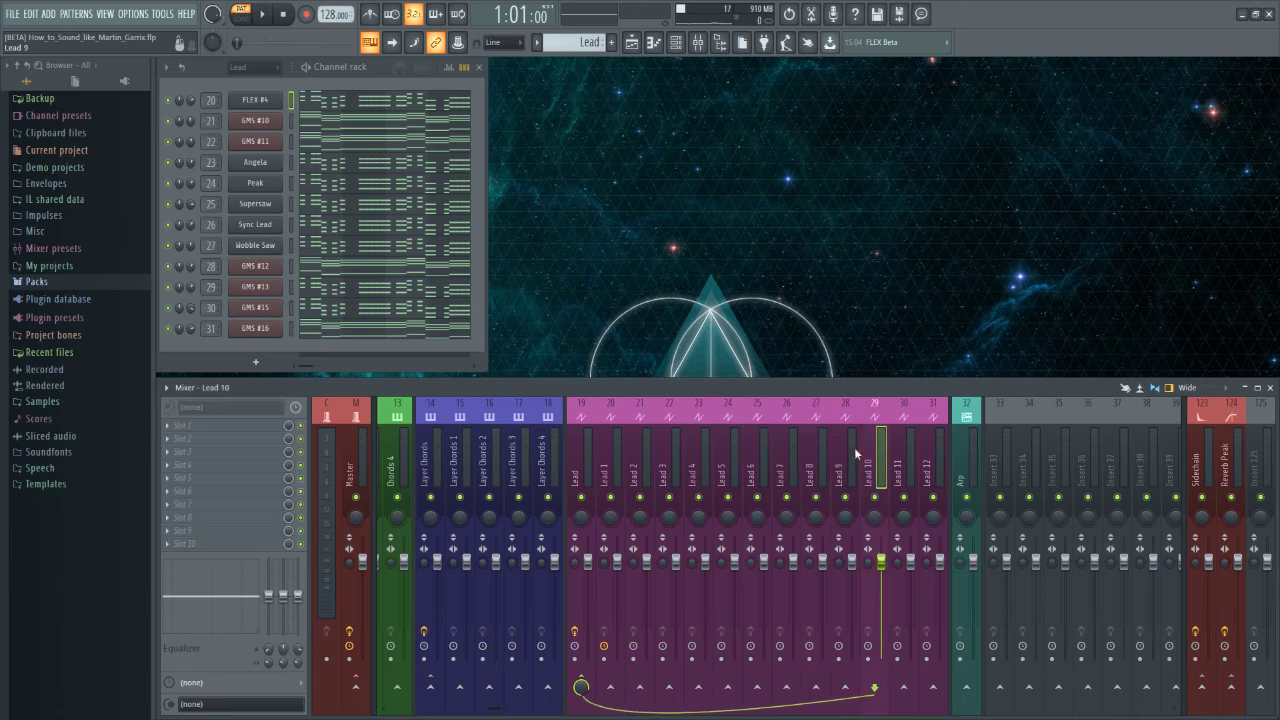
click(586, 421)
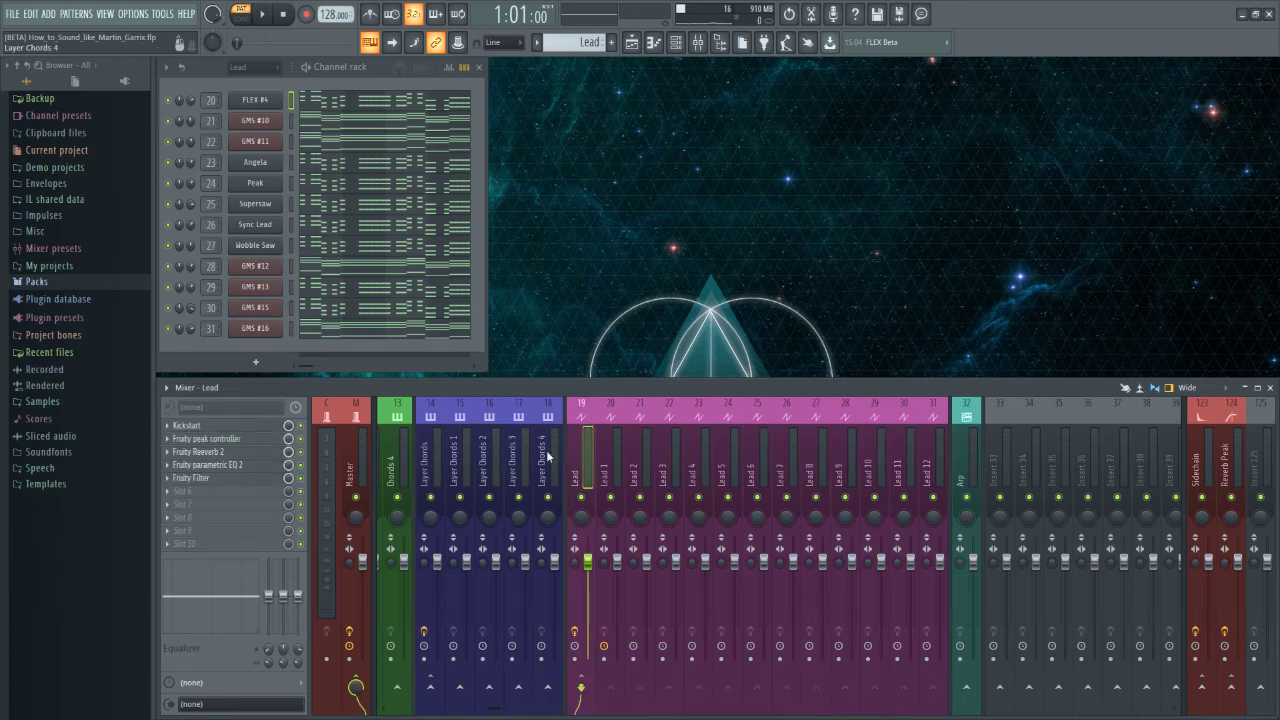
Step: Examine the Kickstart sidechain curve and mix setting on the Lead mixer track
drag(500, 710, 400, 710)
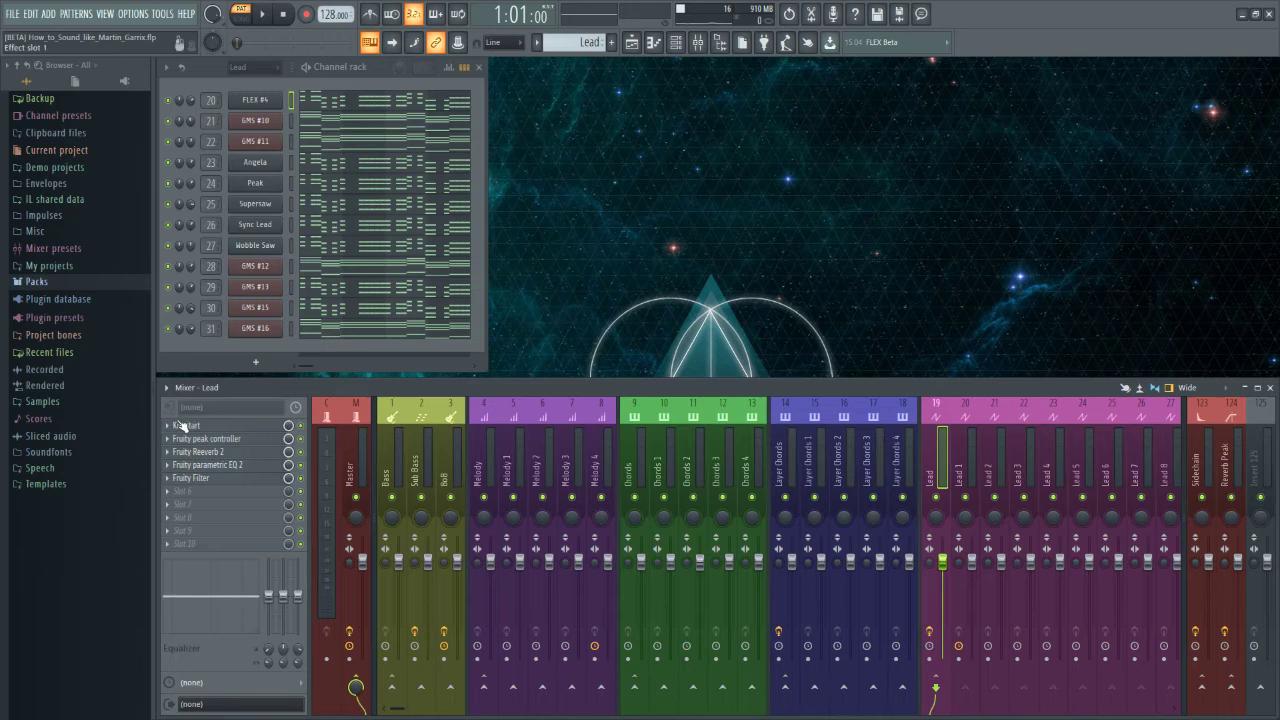
click(210, 428)
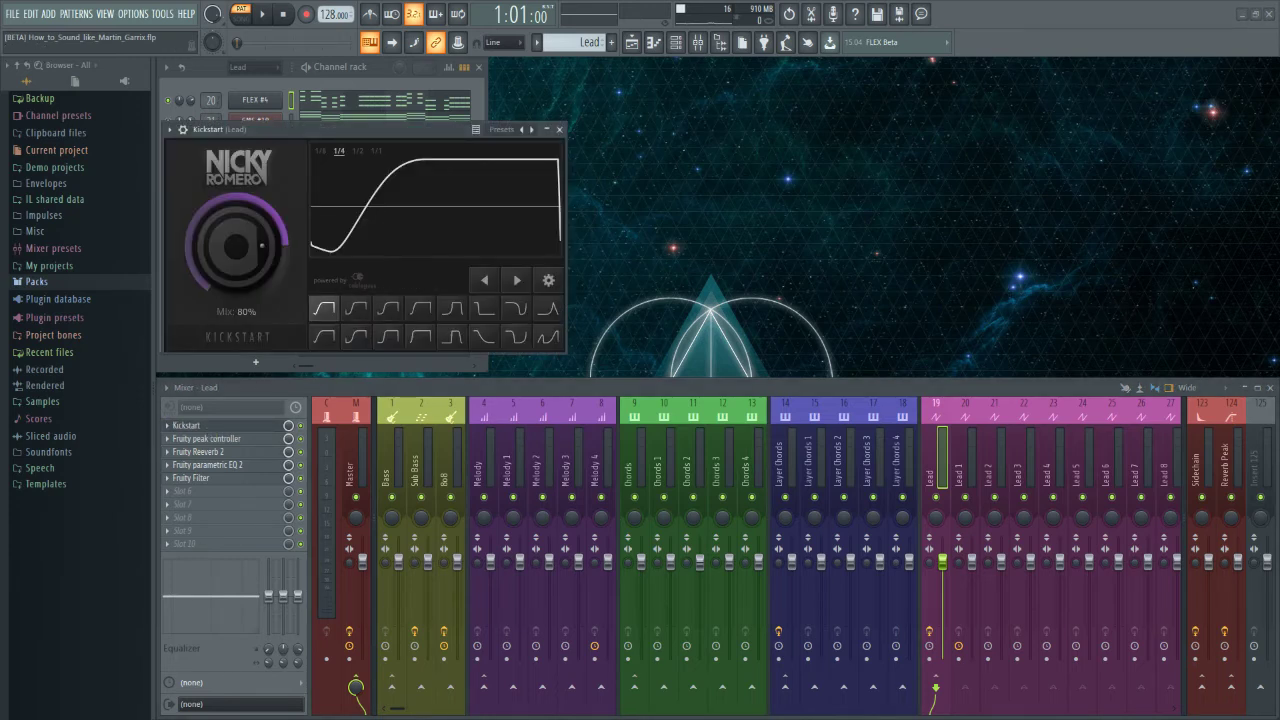
click(559, 129)
Step: Inspect the Lead track's Fruity peak controller and Fruity Reeverb 2 while briefly playing the Lead pattern
click(265, 438)
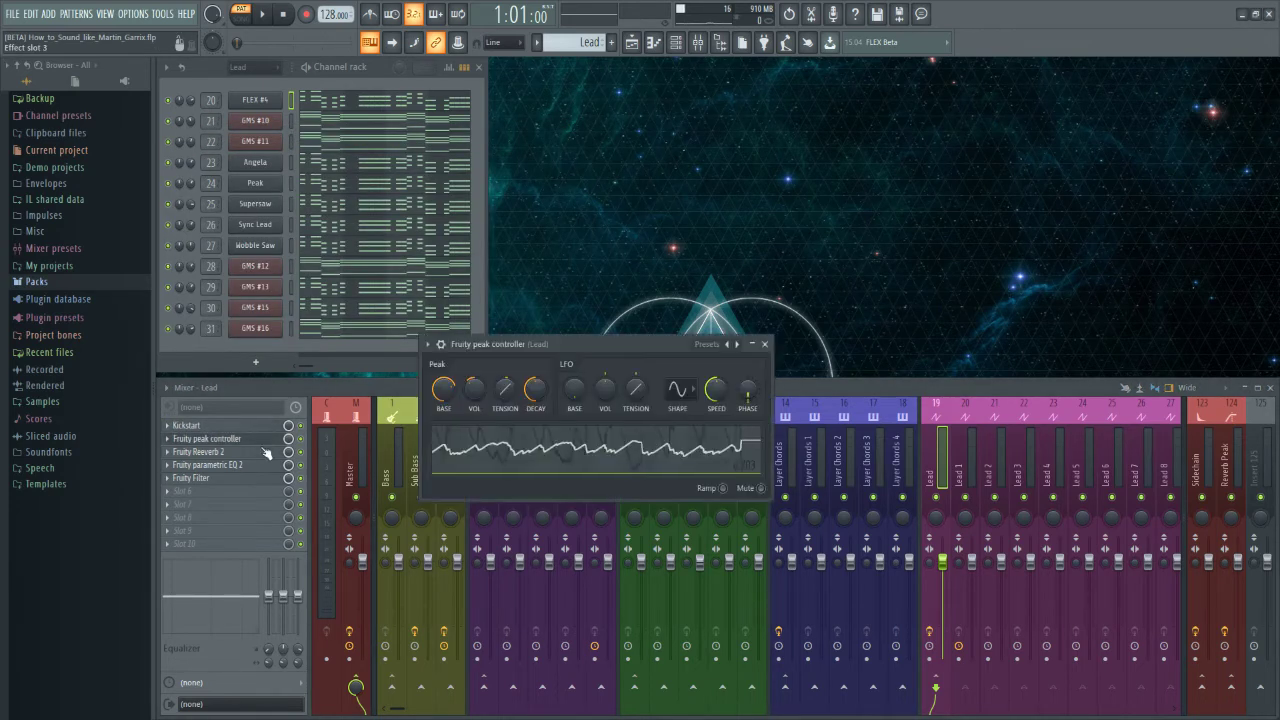
click(265, 451)
key(space)
click(619, 348)
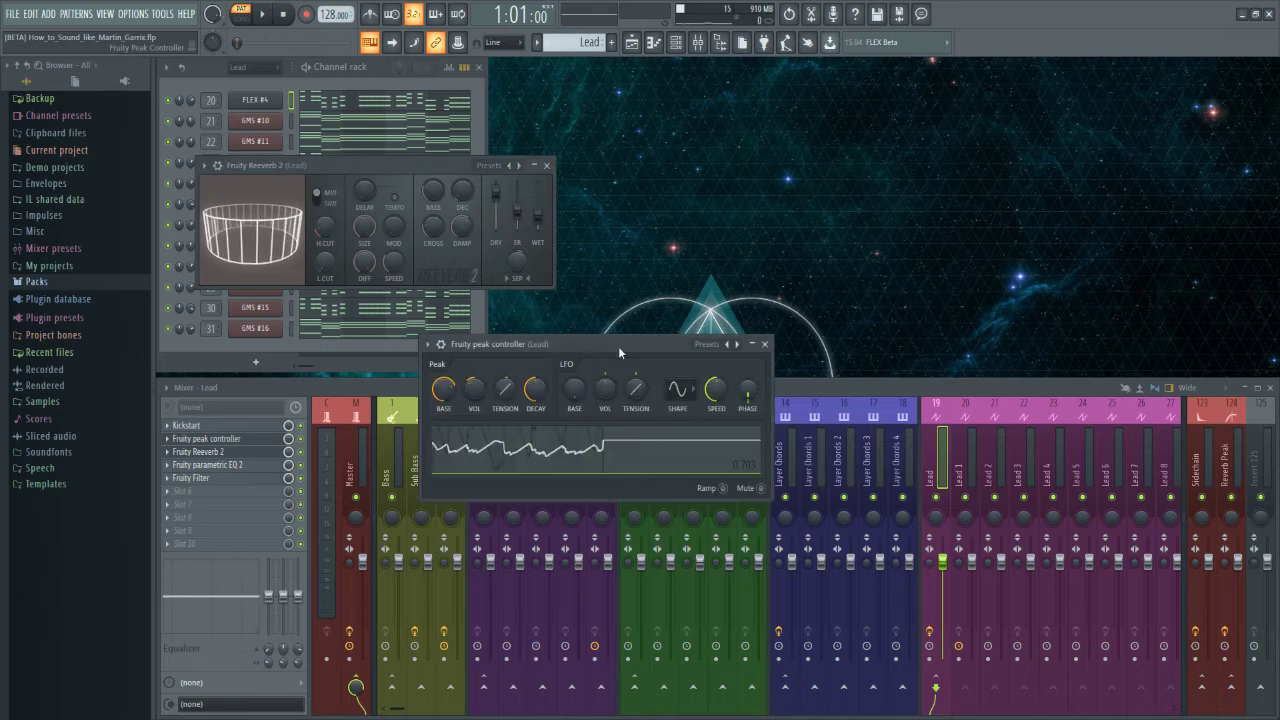
key(space)
click(265, 451)
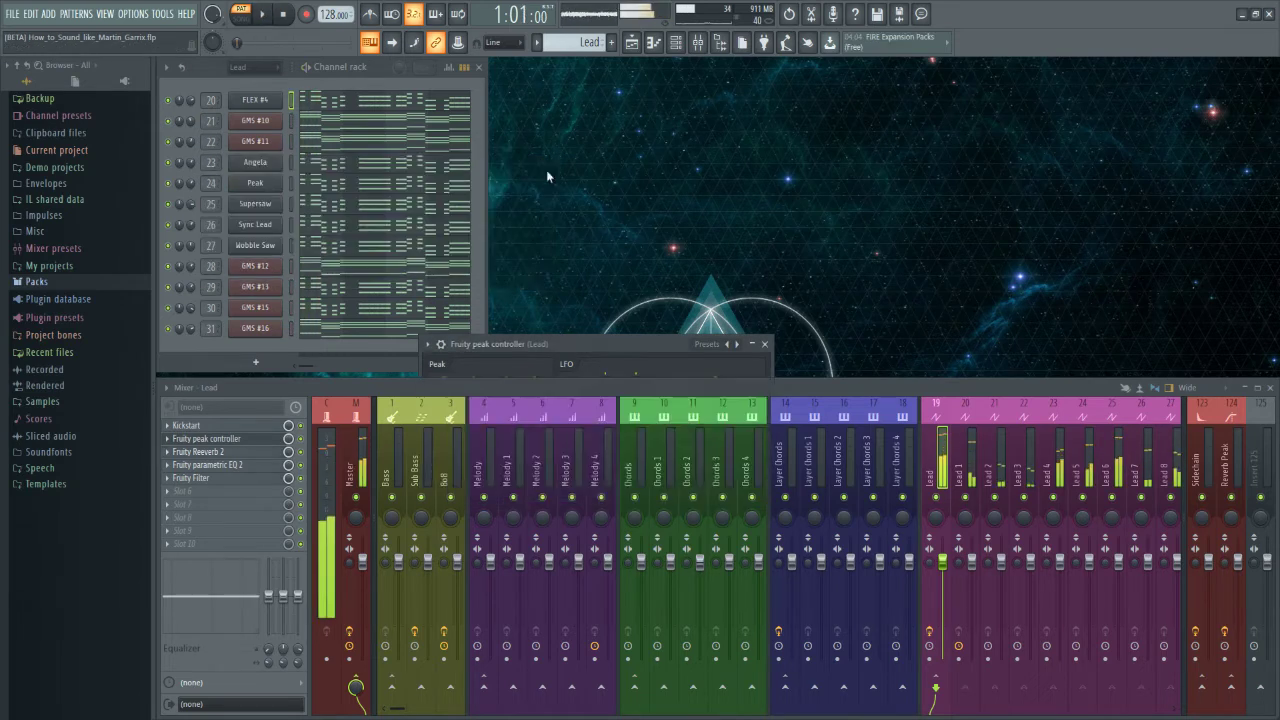
click(265, 438)
click(265, 451)
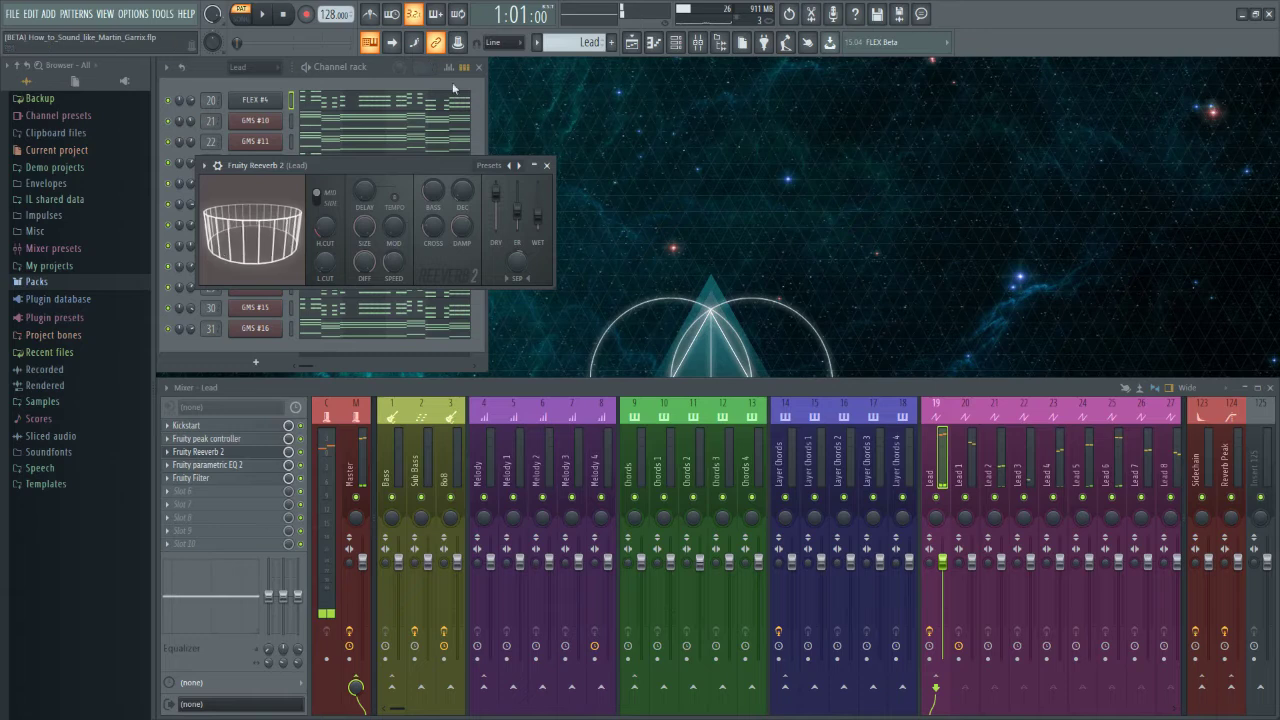
Step: Inspect the Lead track's Fruity parametric EQ 2 bands and its Fruity Filter cutoff settings
click(265, 465)
mouse_move(425, 305)
mouse_down()
mouse_move(418, 322)
mouse_move(427, 314)
mouse_up()
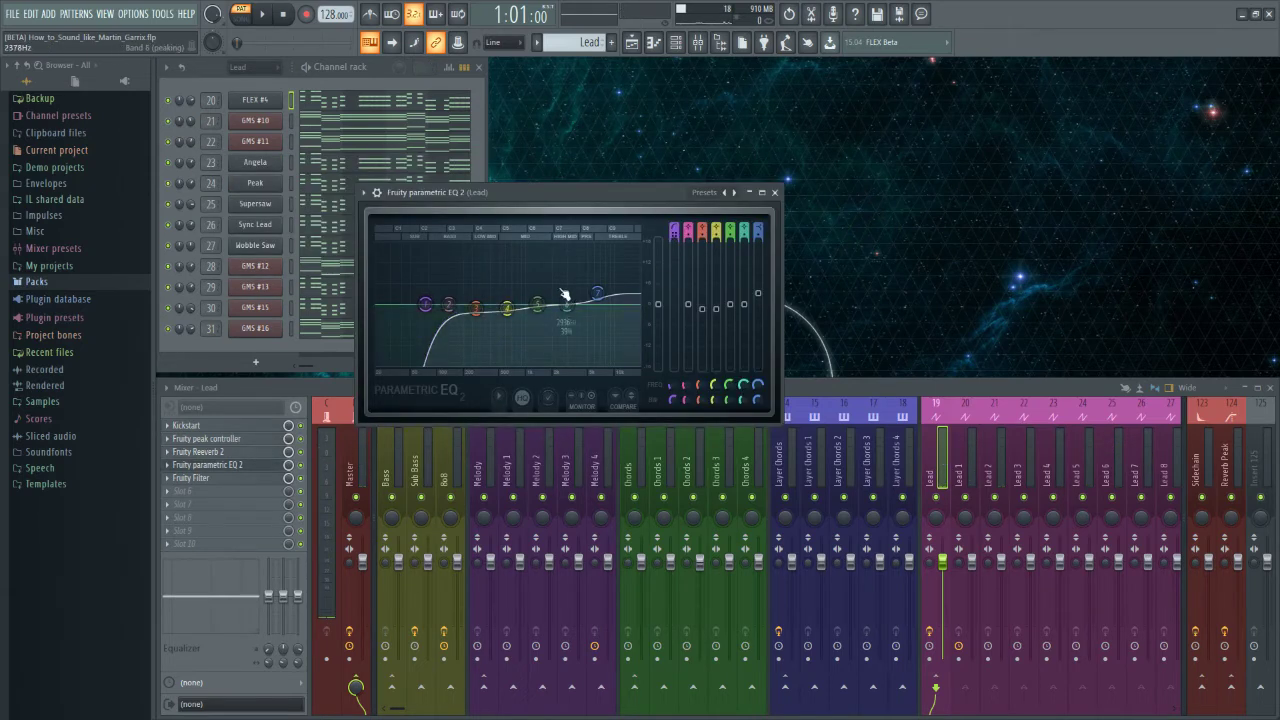
click(778, 193)
click(220, 479)
drag(628, 282, 602, 287)
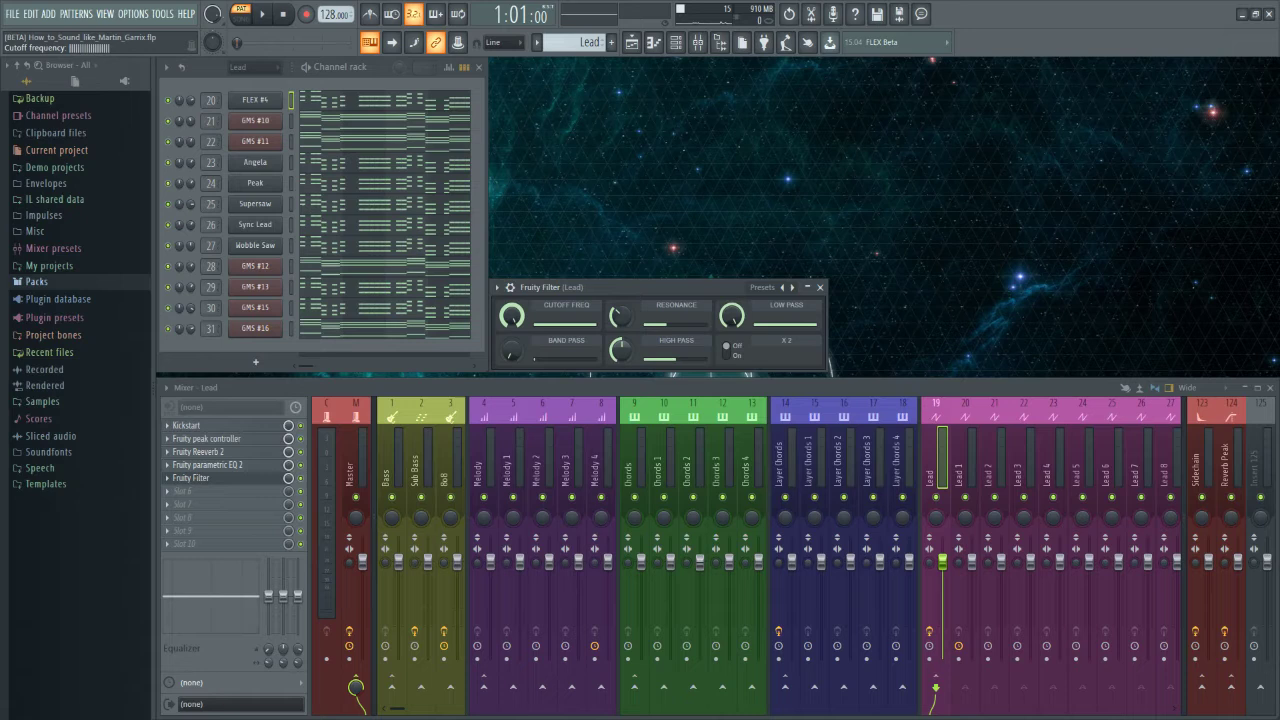
click(820, 287)
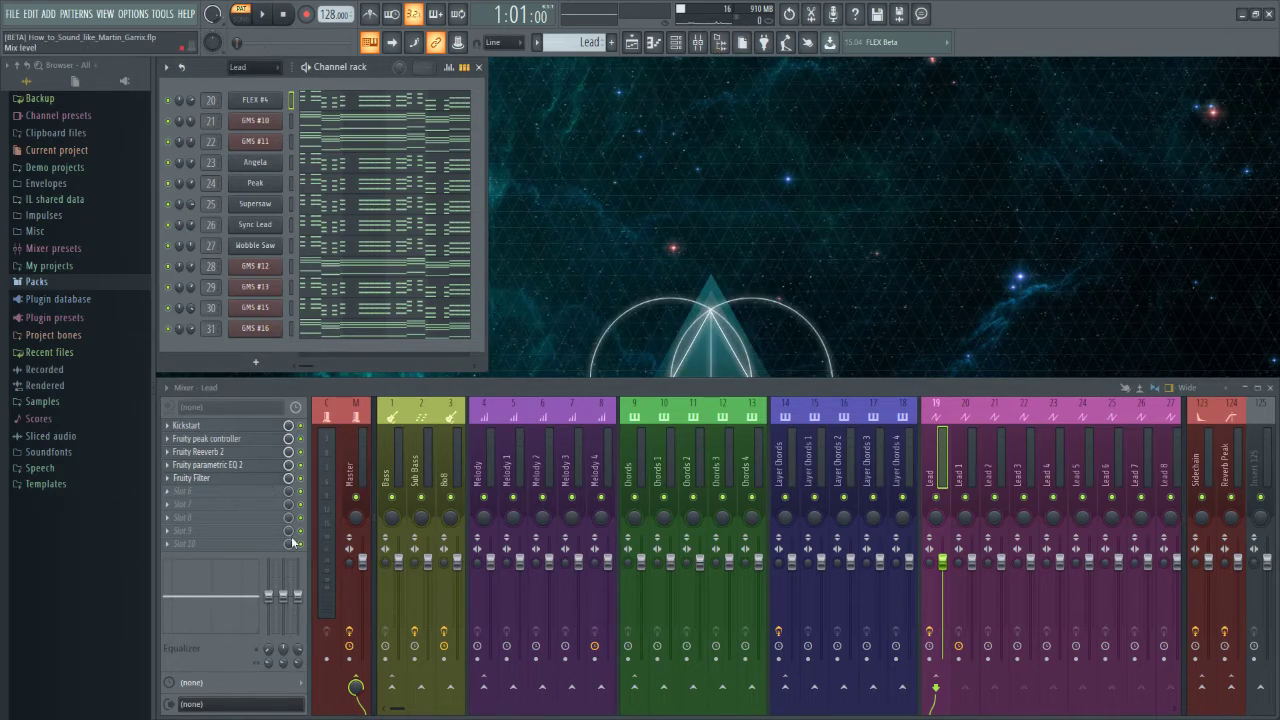
Step: Close the mixer and channel rack, and inspect the VEH1 Hard Kick and KSHMR_Punchy_Kick samples in the playlist
click(1270, 388)
click(479, 67)
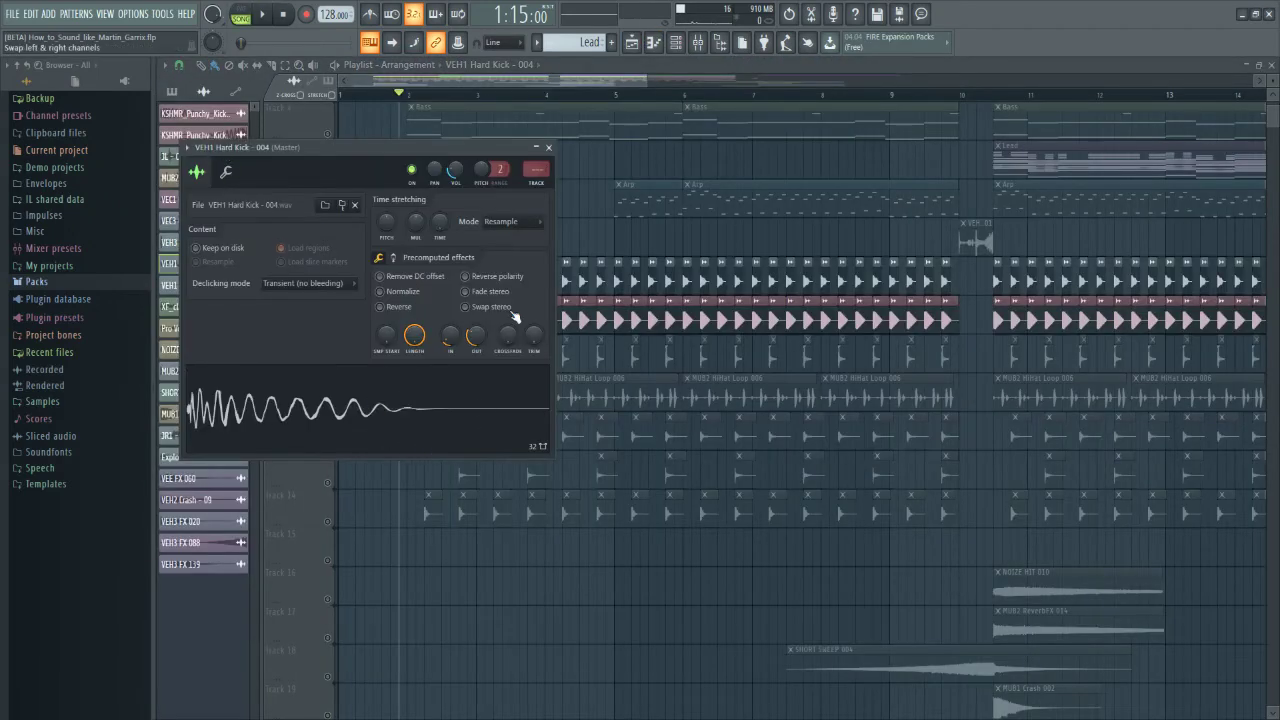
click(549, 148)
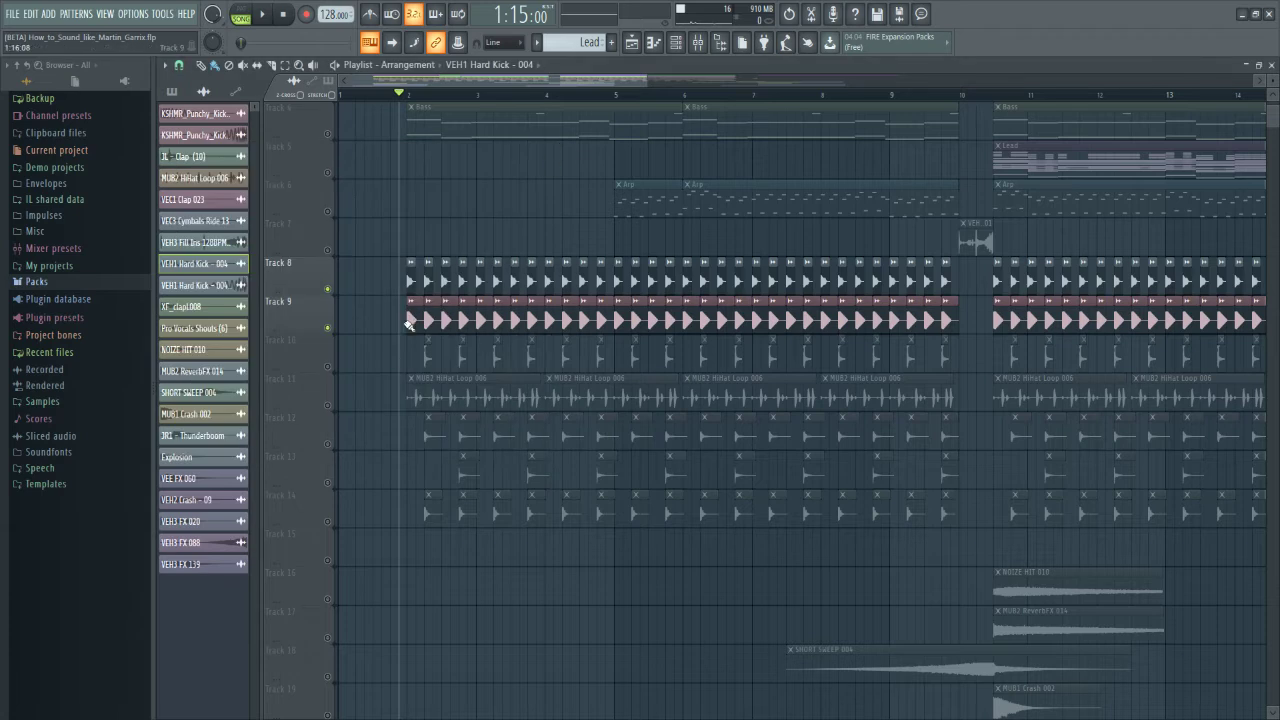
click(411, 314)
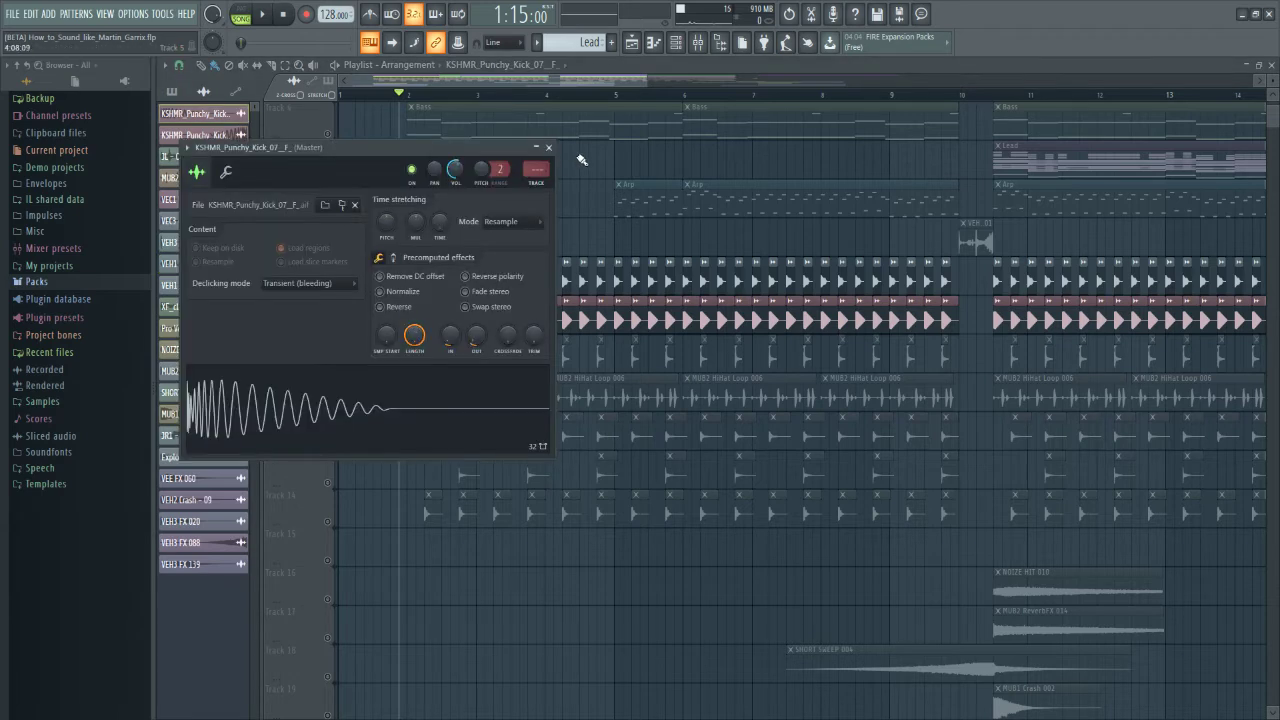
click(549, 148)
Step: Audition the kick on Track 9 with Track 8 muted, and play both kick layers together
key(space)
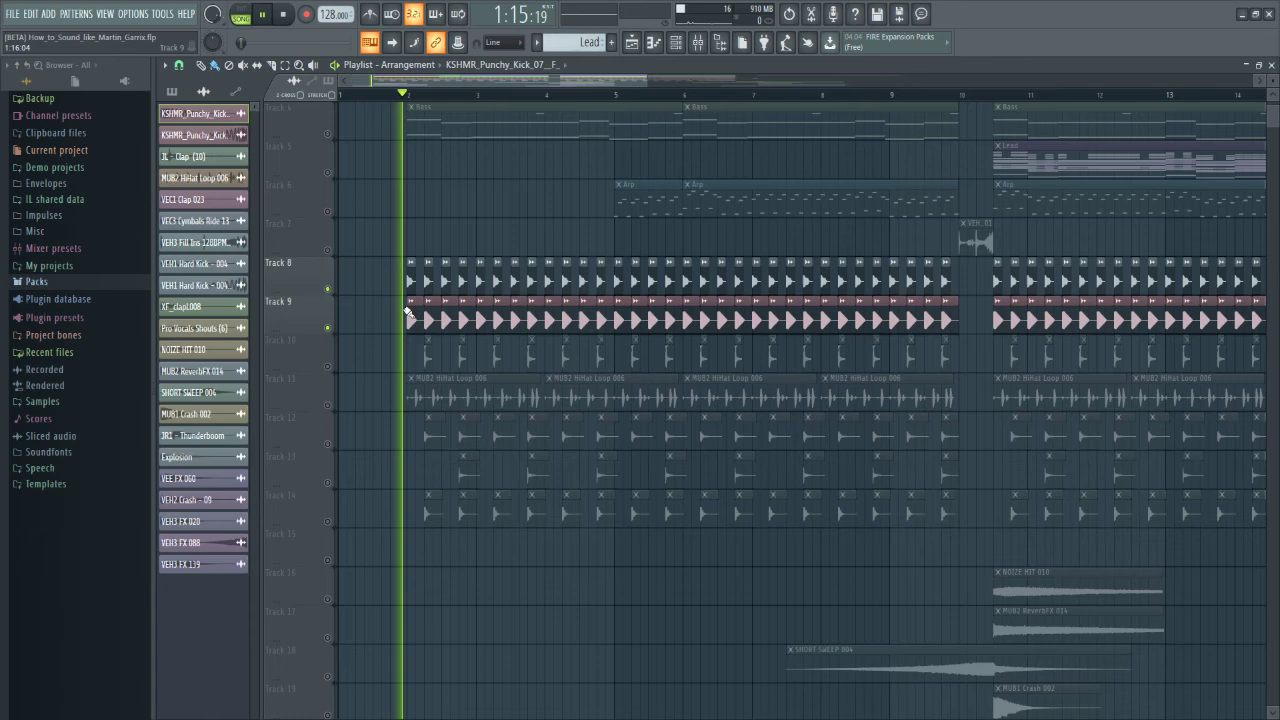
click(328, 290)
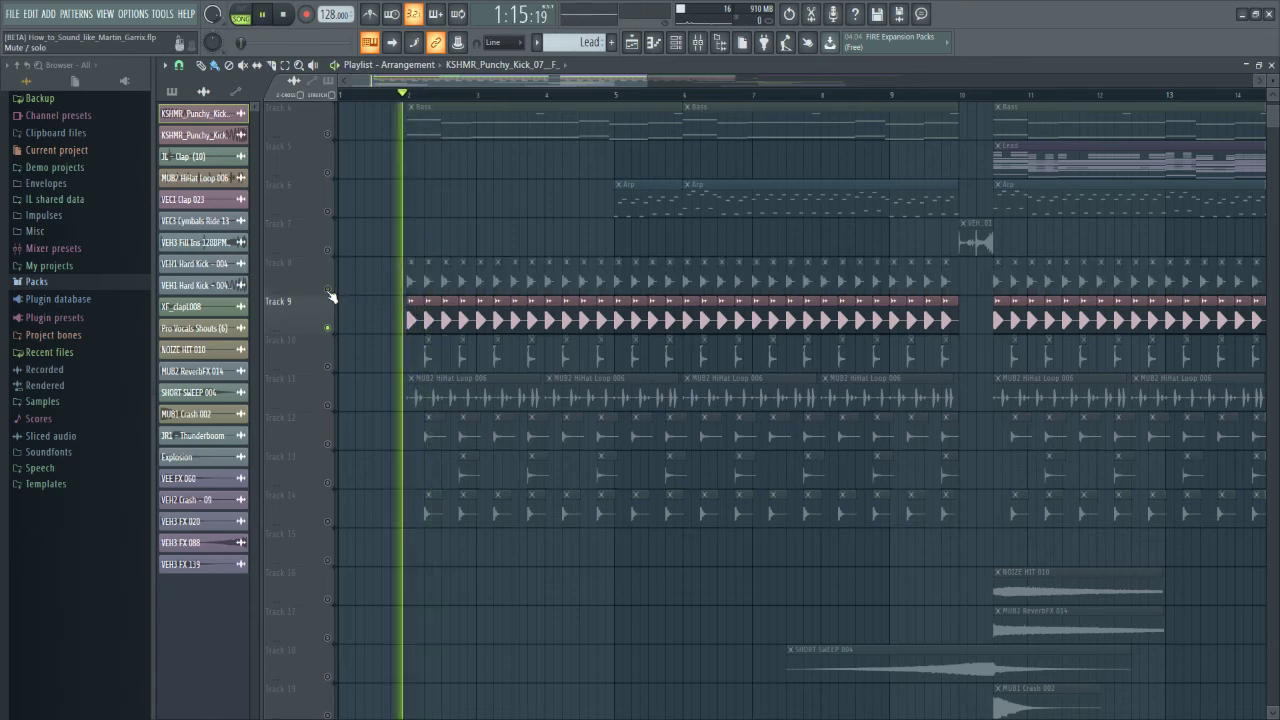
key(space)
click(328, 290)
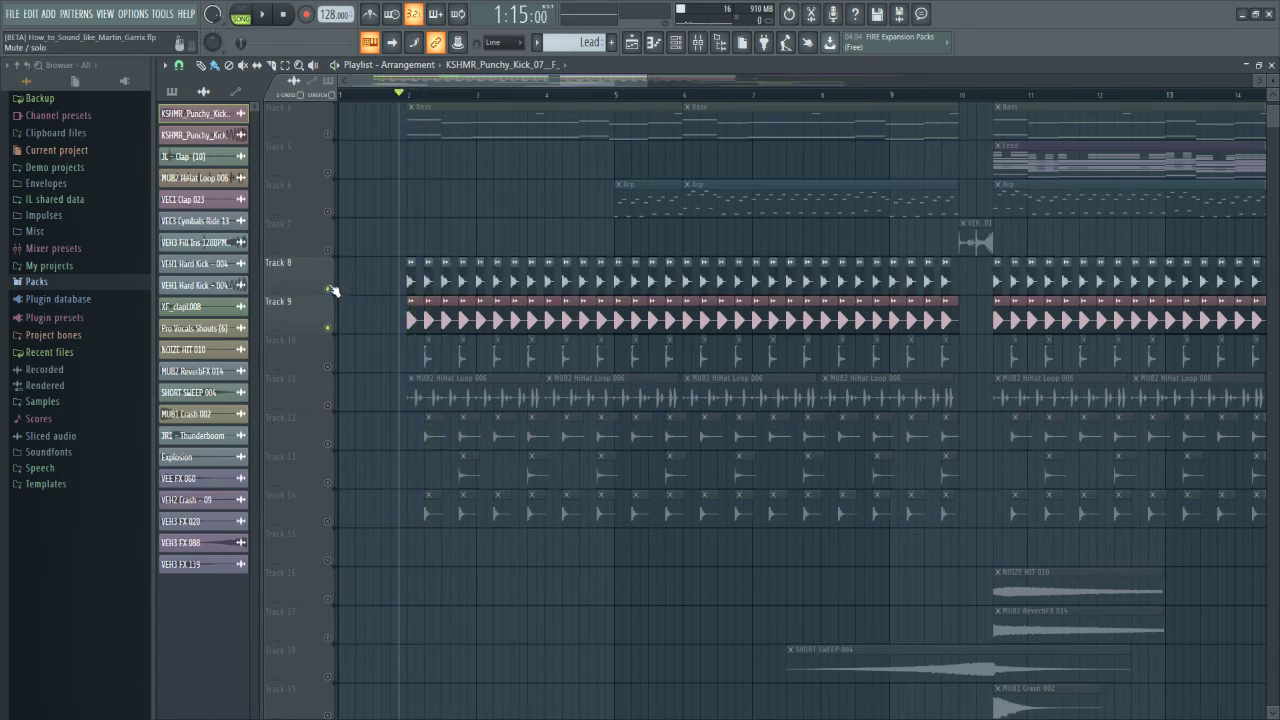
key(space)
key(space)
Step: Unmute playlist Tracks 10 and 12 one at a time, playing the drums after each addition
click(328, 367)
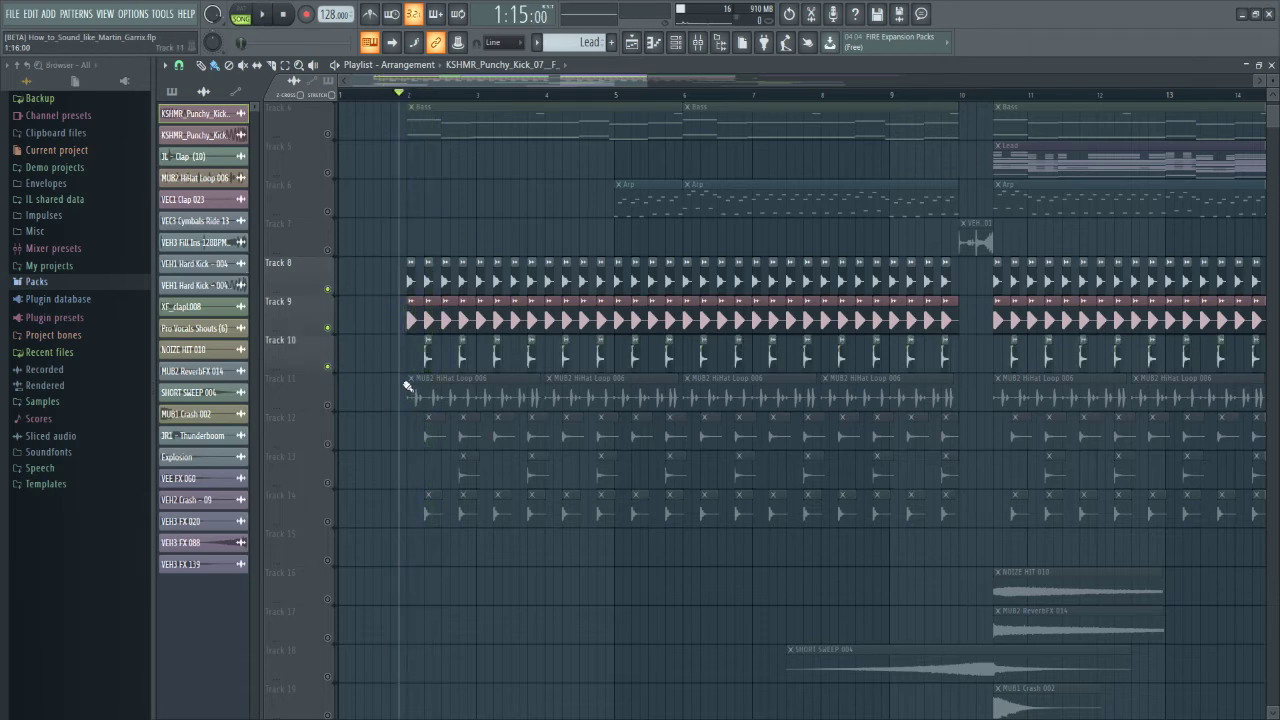
key(space)
key(space)
click(328, 444)
key(space)
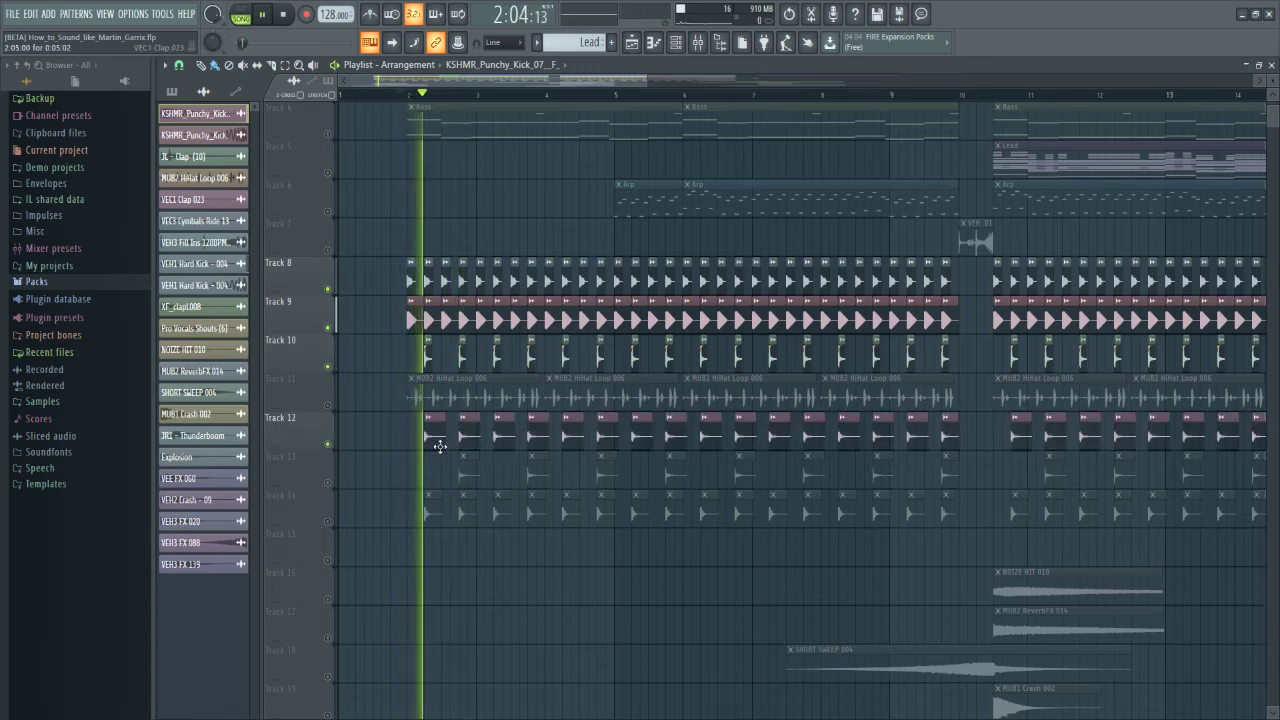
key(space)
Step: Unmute Tracks 13 and 14 and play the layered drums, adding the MUB2 HiHat Loop 006 on Track 11
click(328, 483)
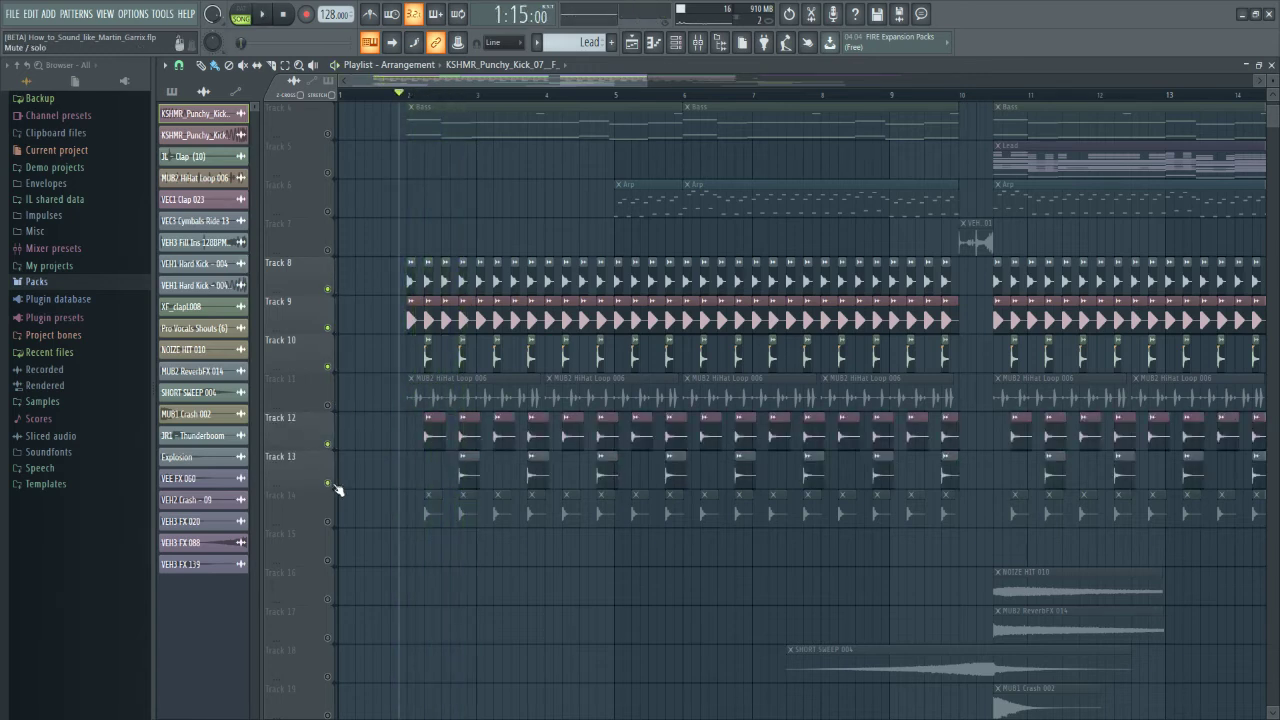
click(328, 521)
key(space)
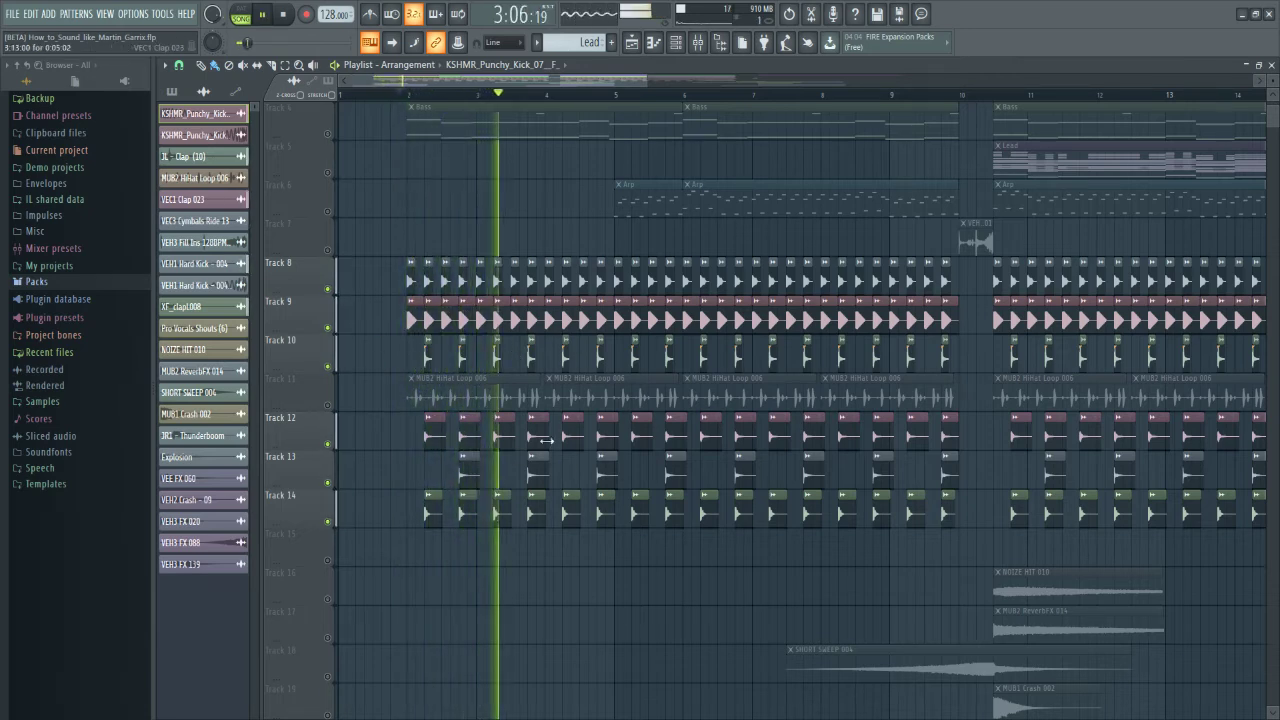
key(space)
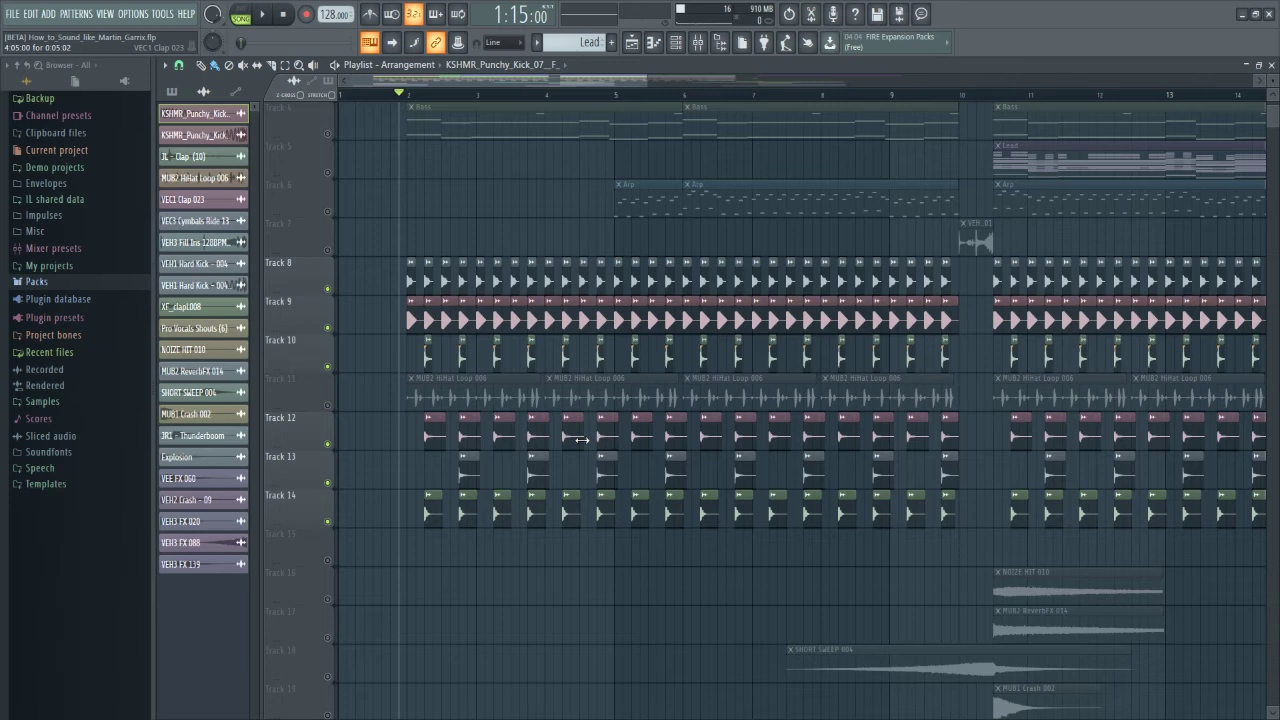
click(330, 408)
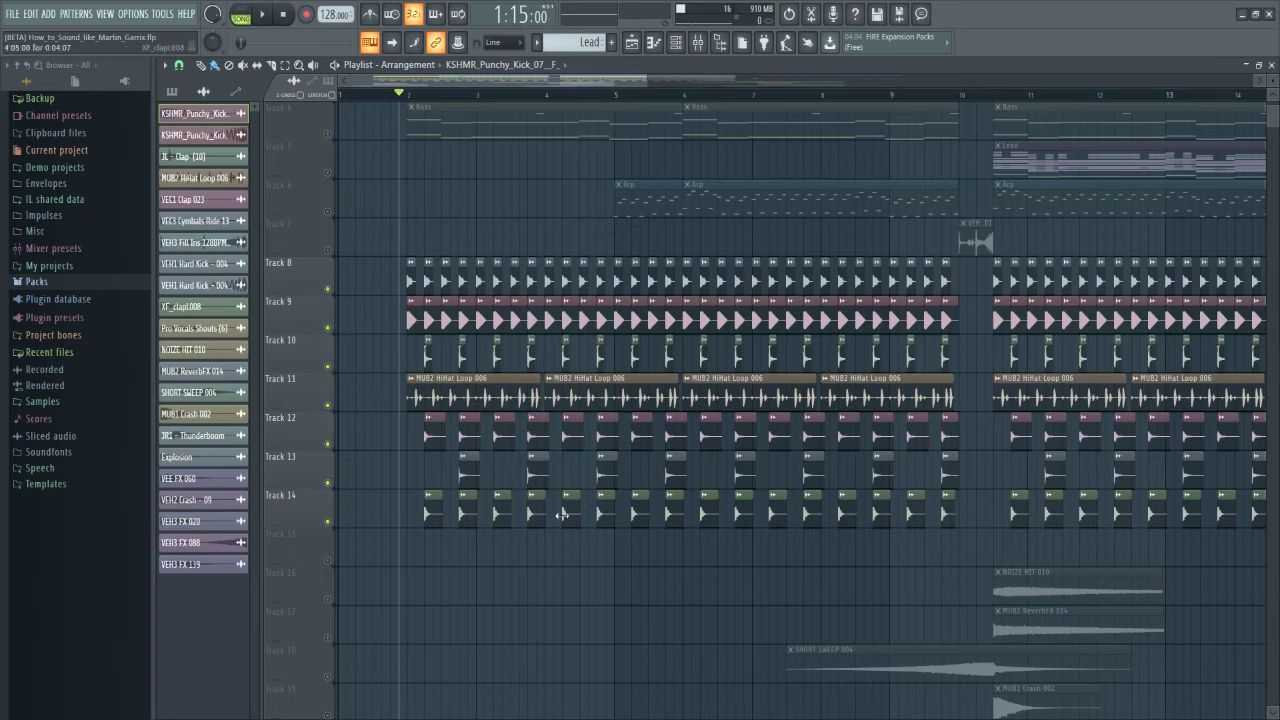
Step: Inspect the MUB2 HiHat Loop 006 sample's settings and play the layered drums with it
double_click(465, 398)
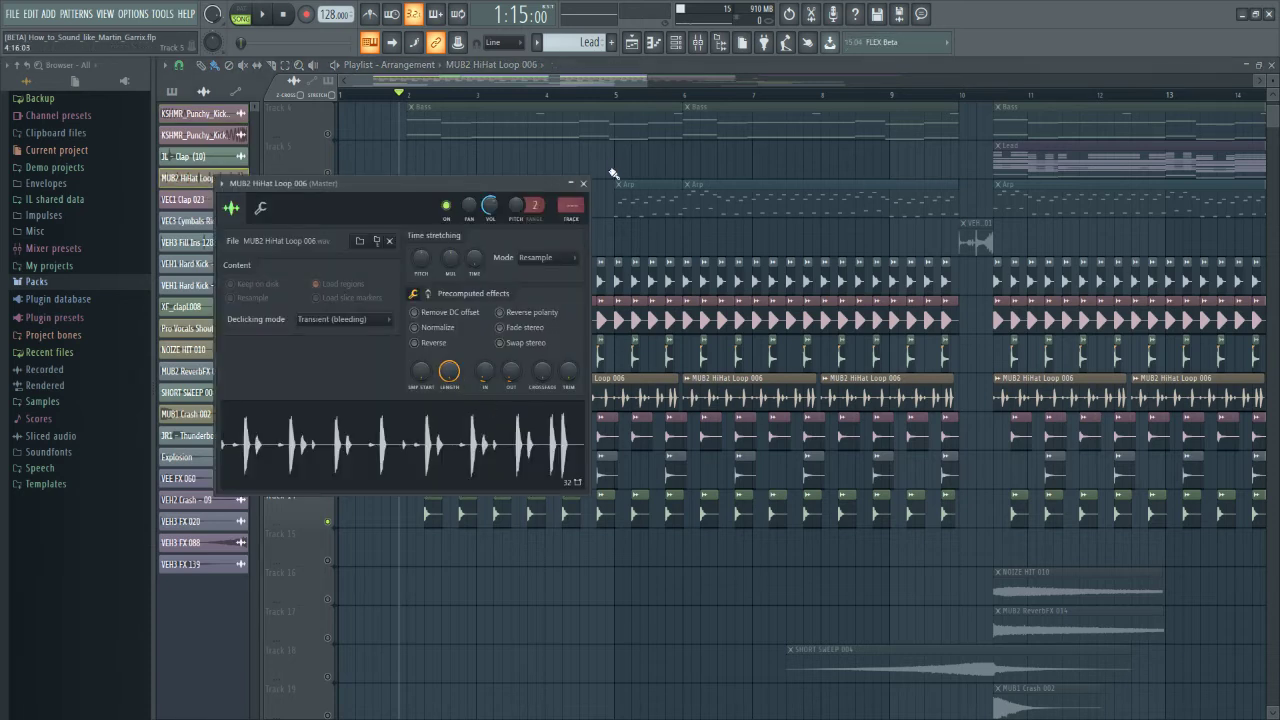
click(584, 188)
key(space)
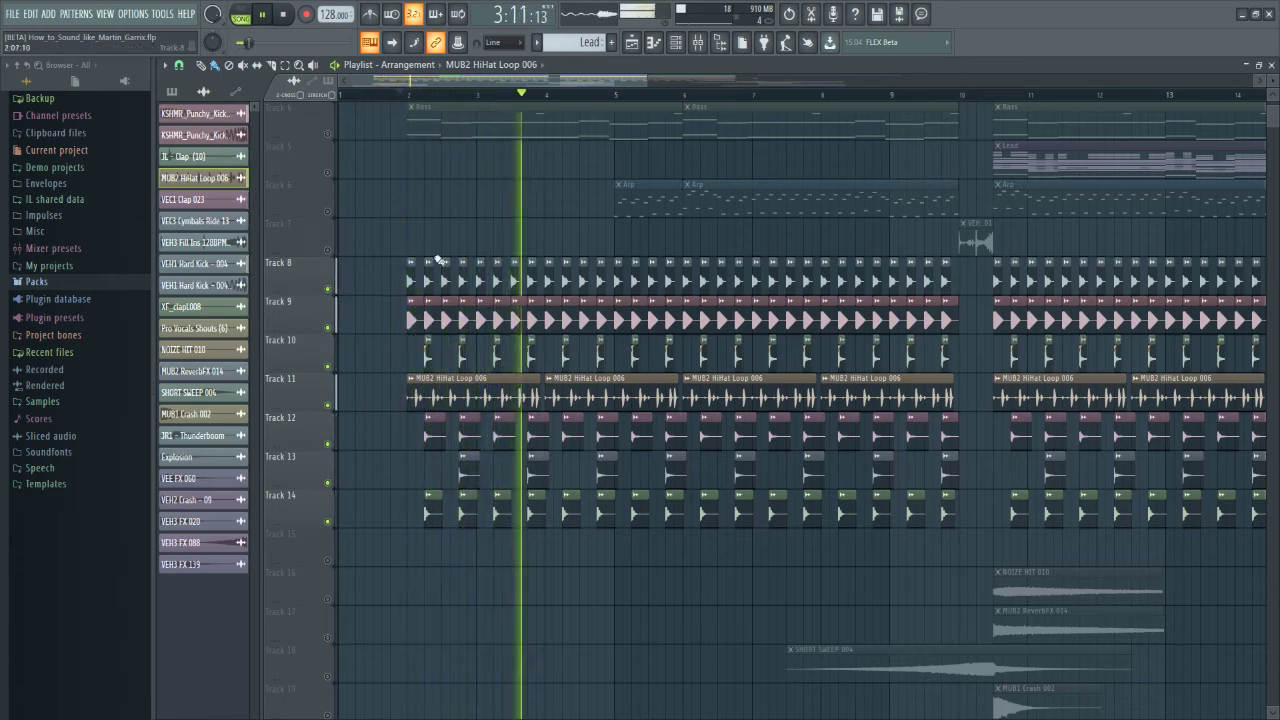
key(space)
Step: Play the VEH3 fill sample on Track 7 from bar 10
scroll(427, 300, down, 1)
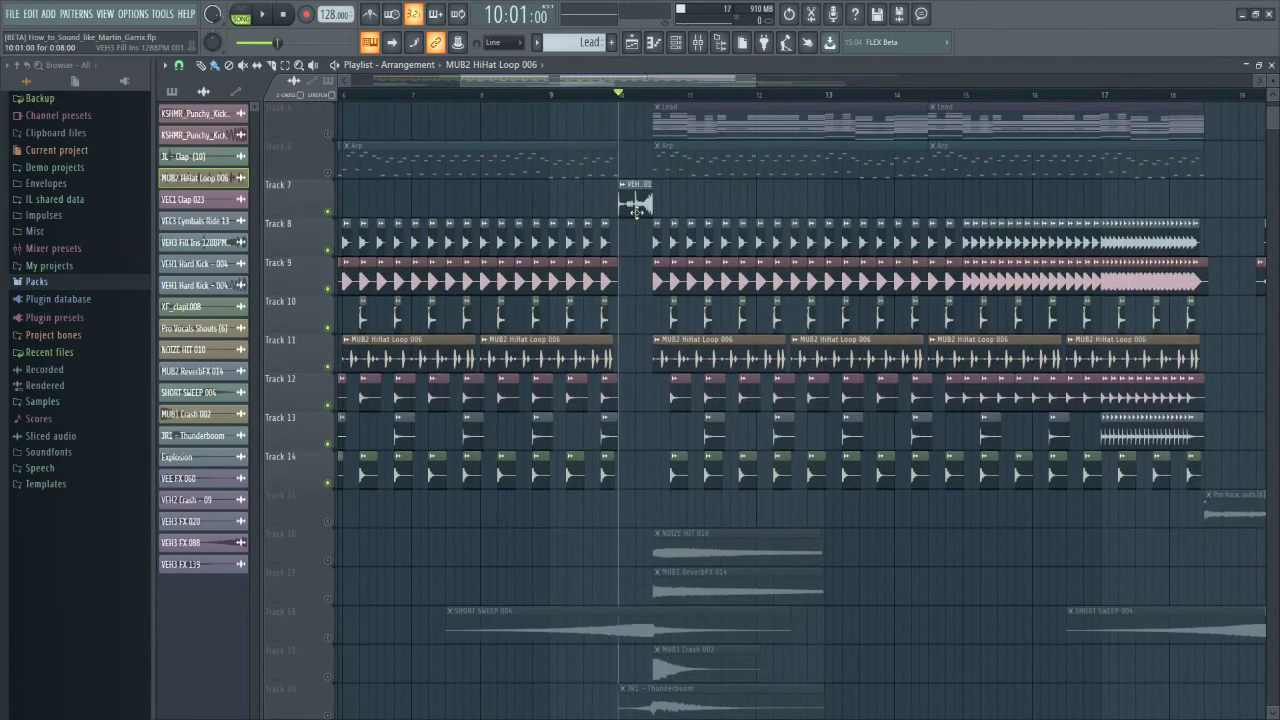
key(space)
key(space)
Step: Play the short kick clips on Tracks 8 and 9 from bar 19
drag(646, 80, 862, 74)
click(584, 97)
scroll(608, 103, up, 5)
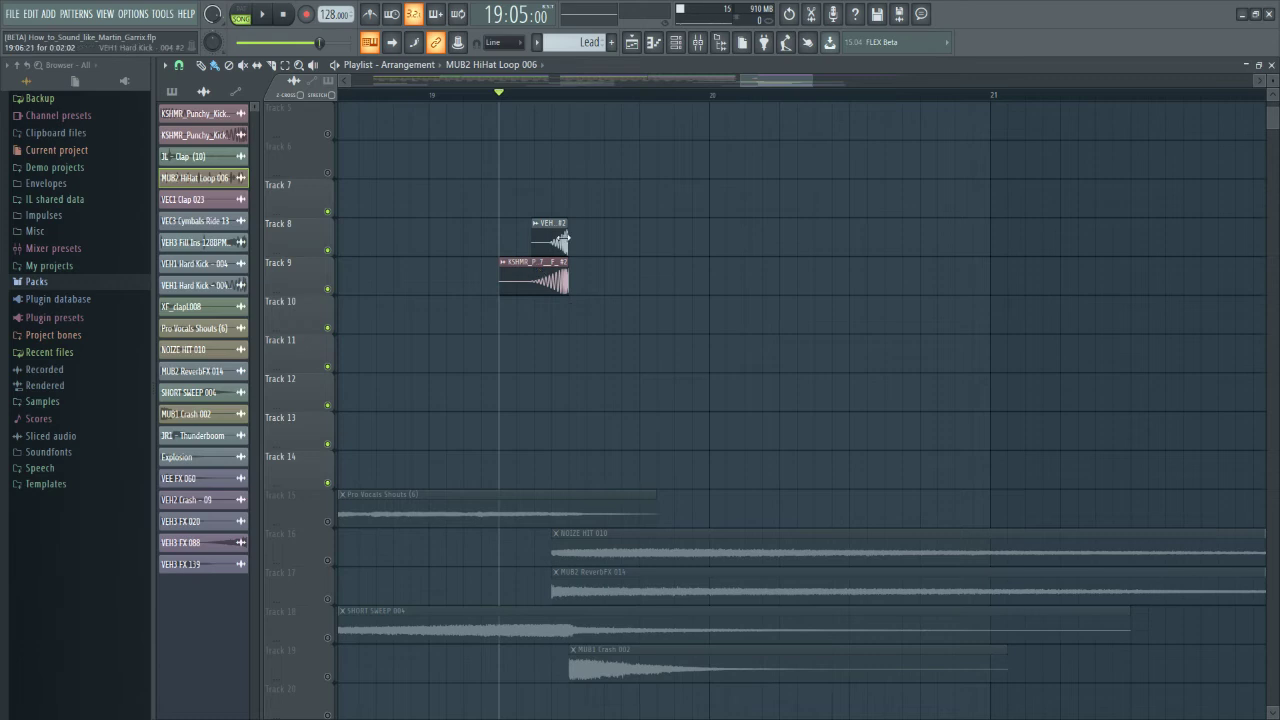
key(space)
key(space)
Step: Unmute the effect tracks from Track 15 through Track 26 and play the opening riser and impacts from bar 1
drag(778, 82, 405, 92)
scroll(405, 92, down, 3)
scroll(387, 104, down, 3)
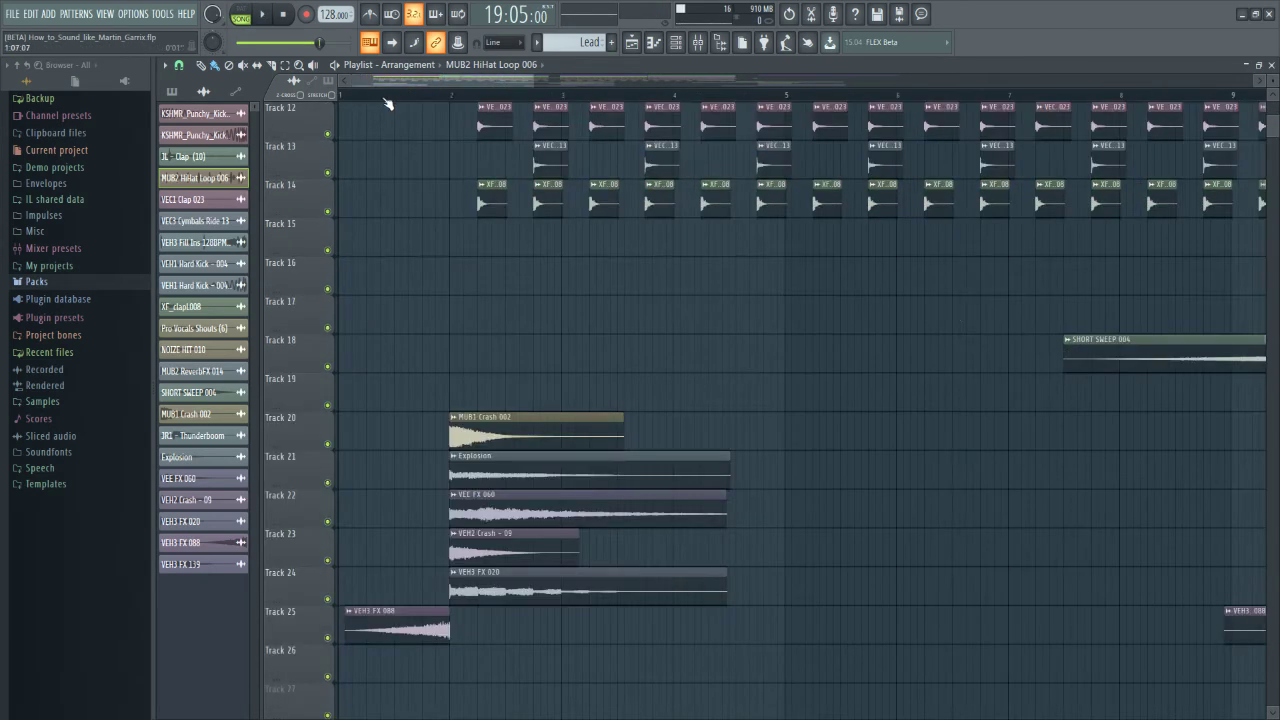
click(338, 95)
scroll(540, 271, down, 2)
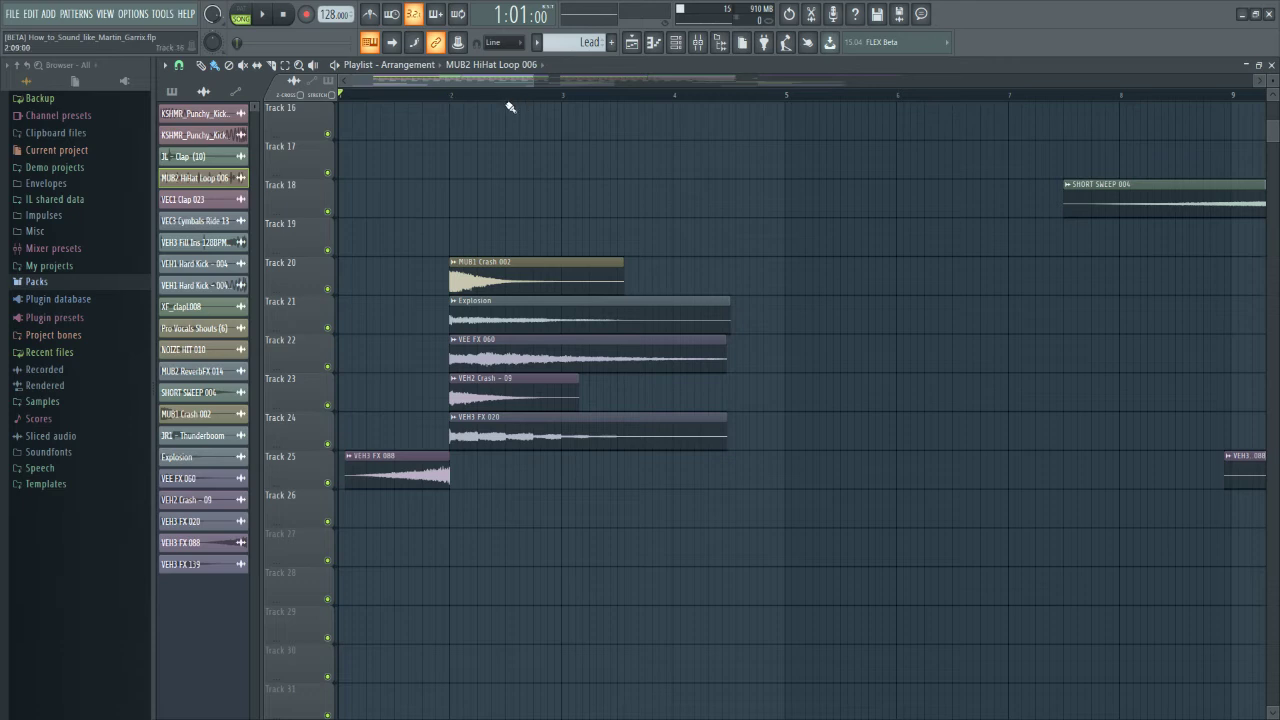
key(space)
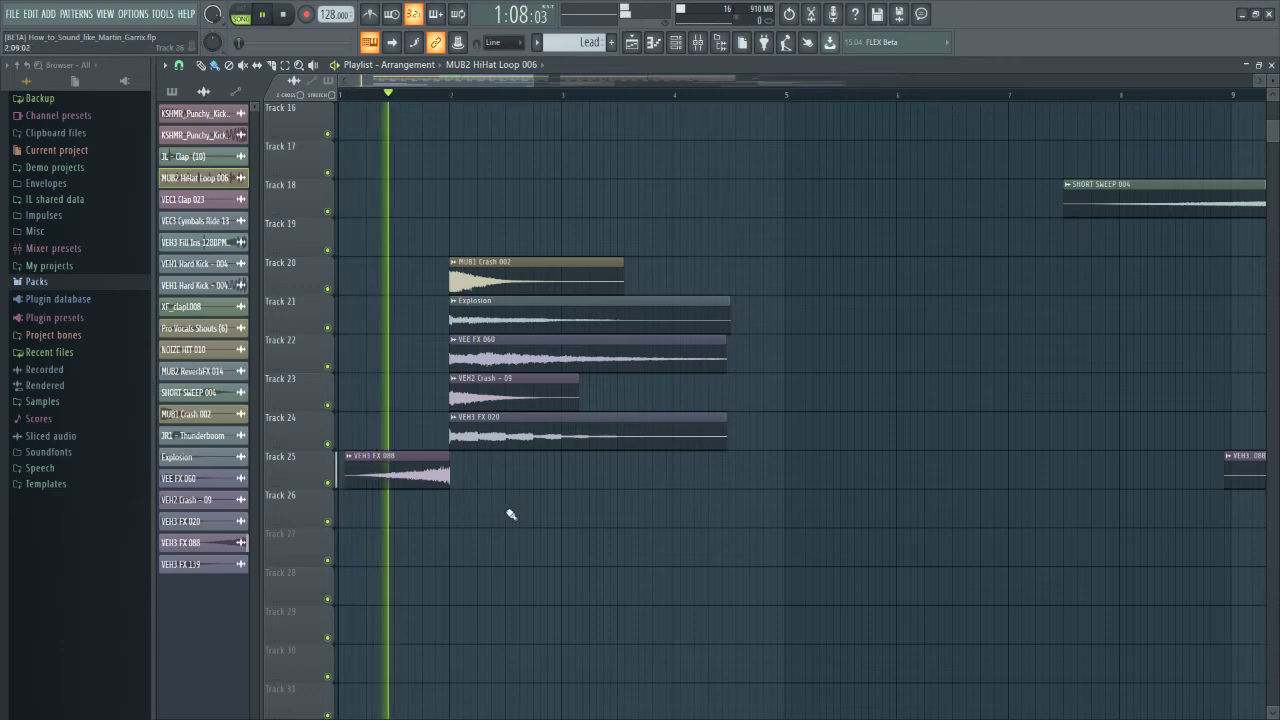
key(space)
Step: Play the layered sweeps, crashes and impacts on Tracks 16 to 26 from bar 10
drag(437, 80, 566, 86)
scroll(690, 149, up, 2)
scroll(632, 102, down, 2)
click(609, 97)
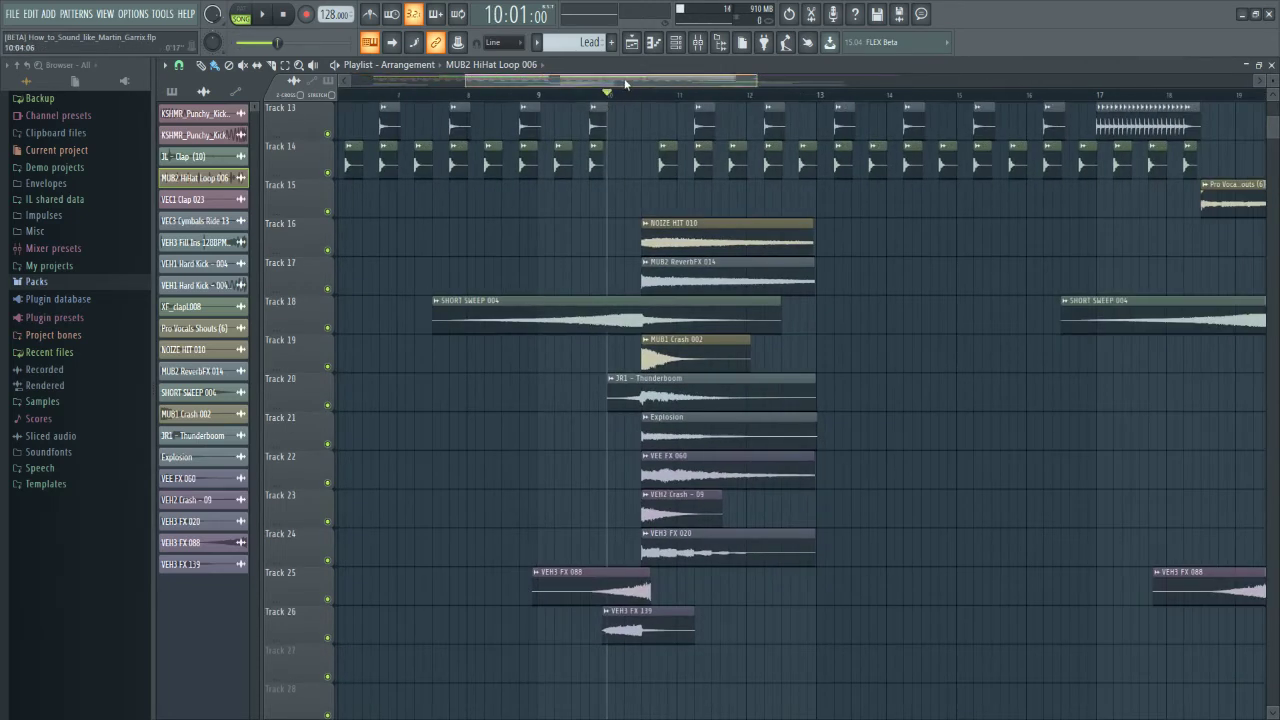
key(space)
key(space)
Step: Play the vocal shout, sweep and impact effects from the end of the drop in bar 18
drag(660, 81, 716, 108)
click(664, 97)
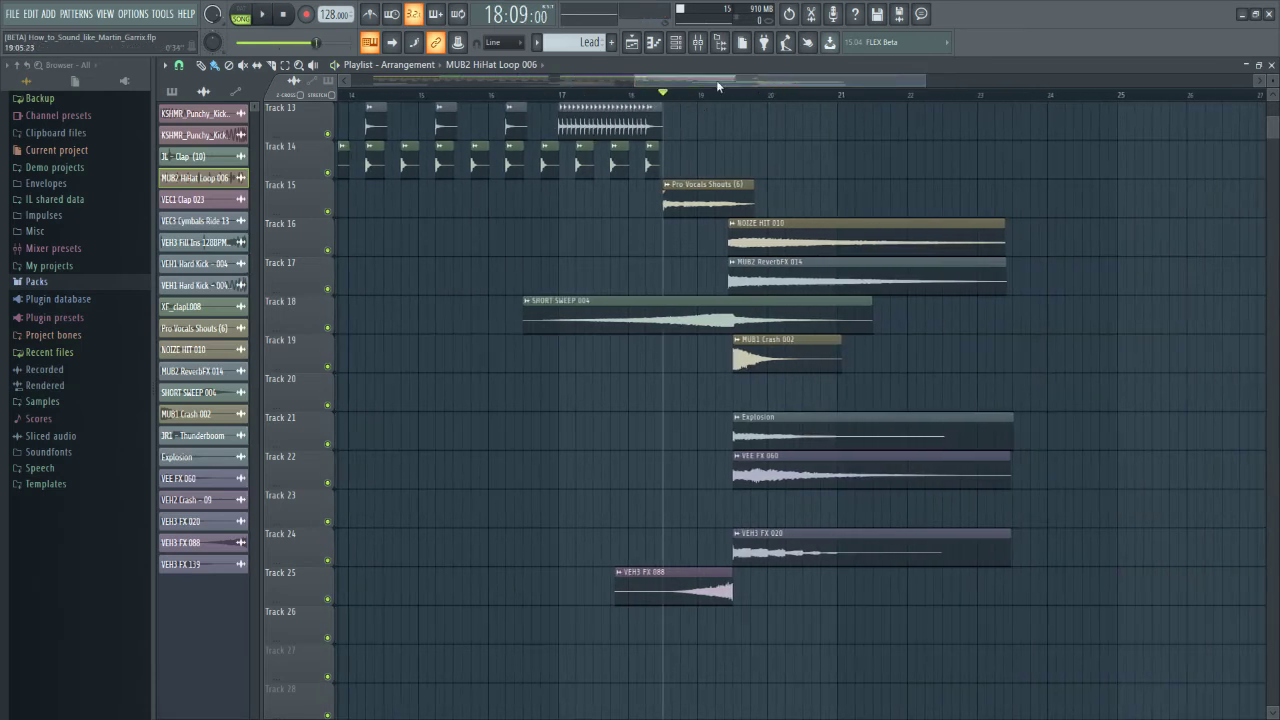
scroll(640, 170, right, 2)
key(space)
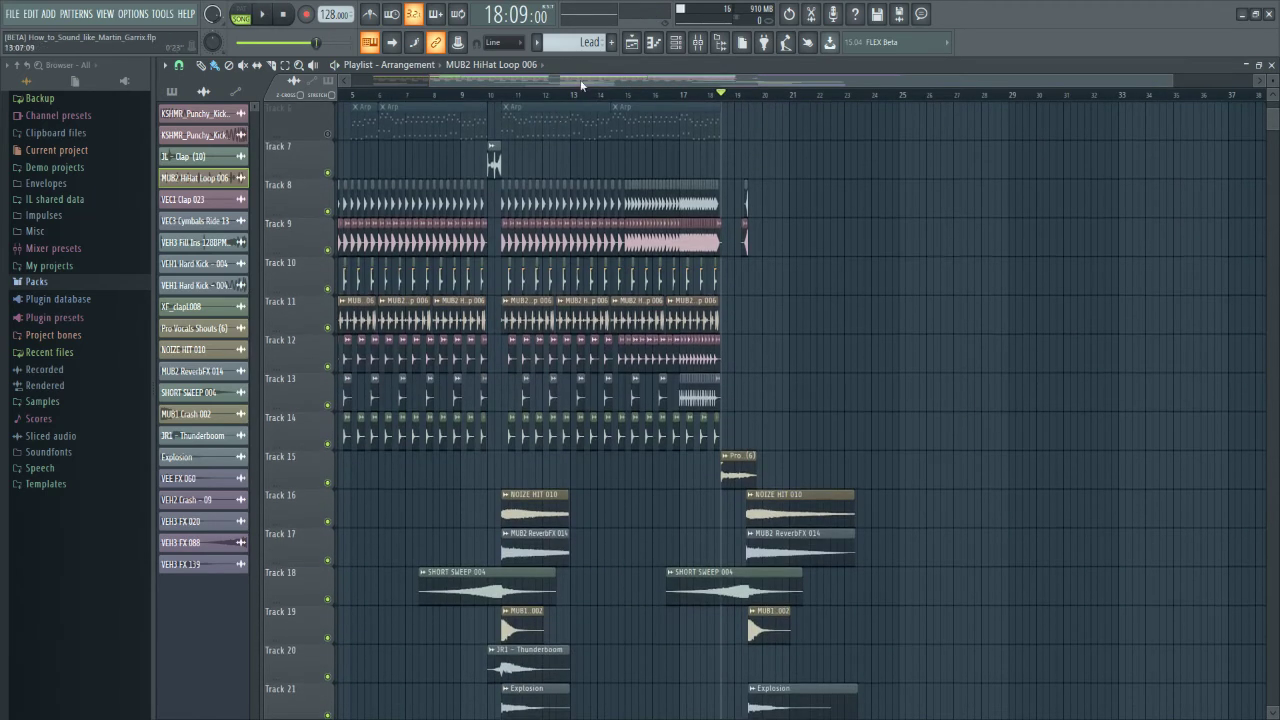
Step: Unmute the Arp on Track 6 and the Lead on Track 5 in the playlist
scroll(573, 97, up, 3)
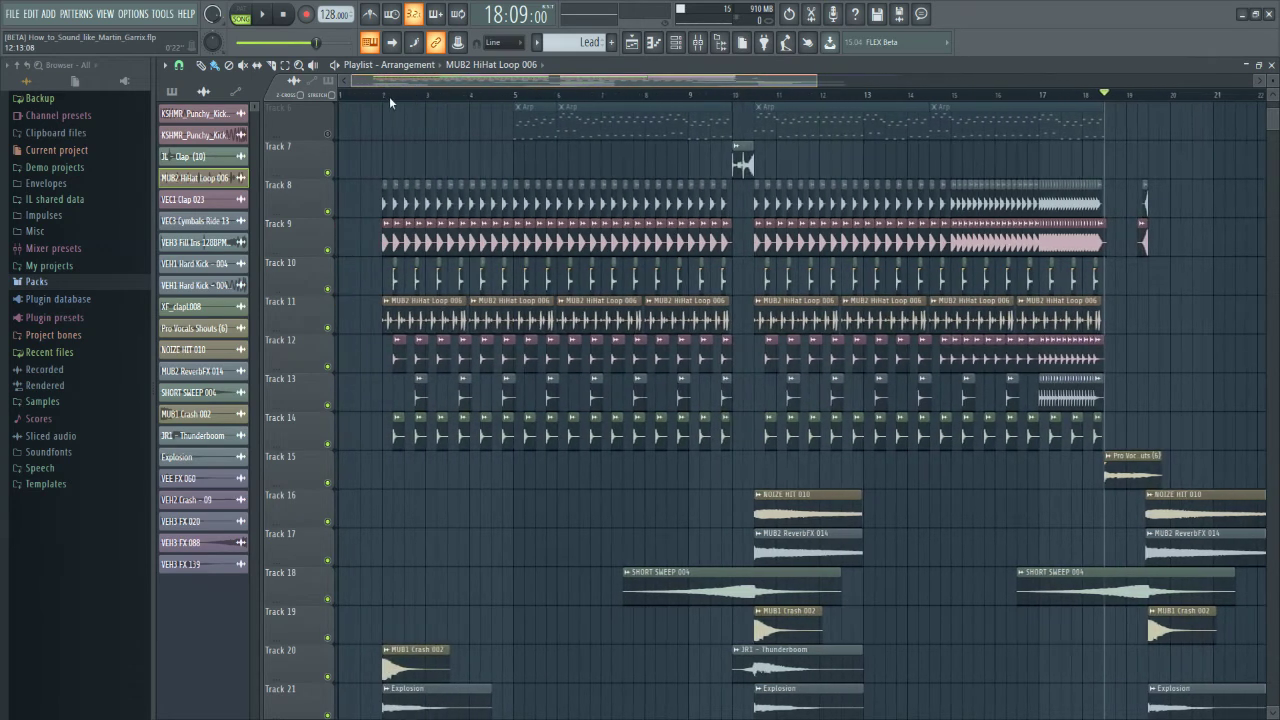
scroll(388, 150, up, 4)
click(328, 329)
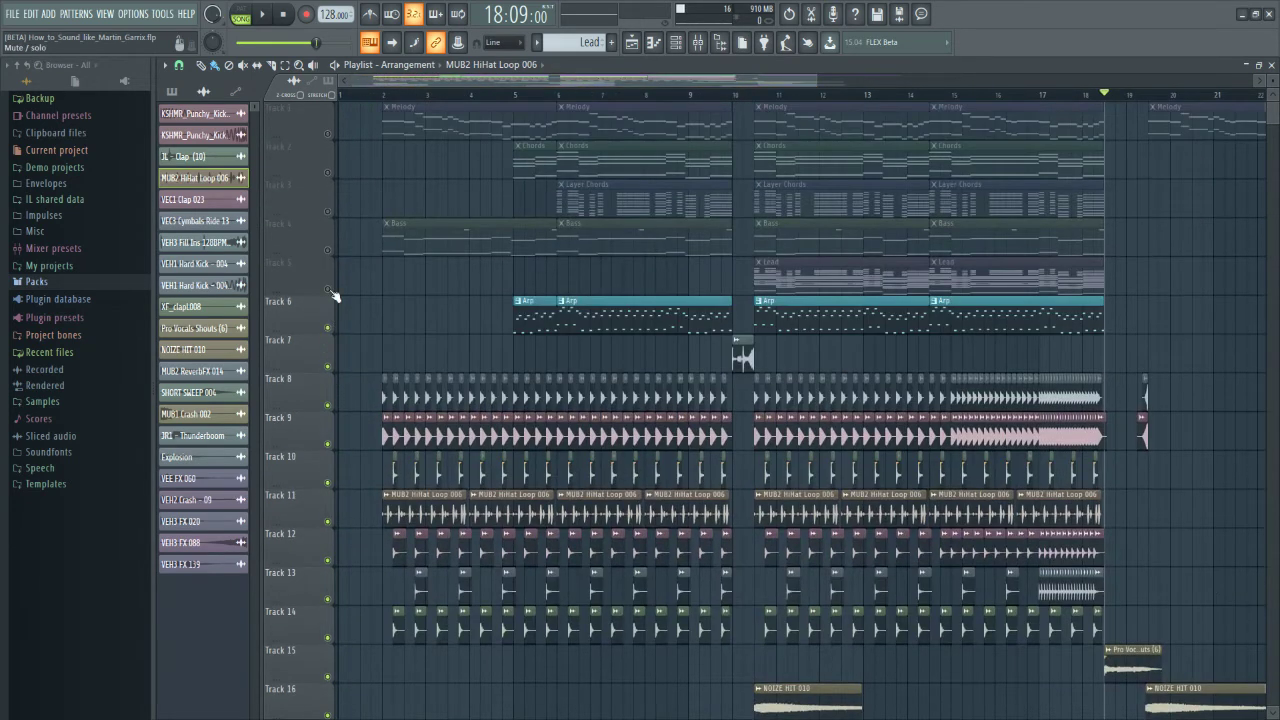
click(328, 290)
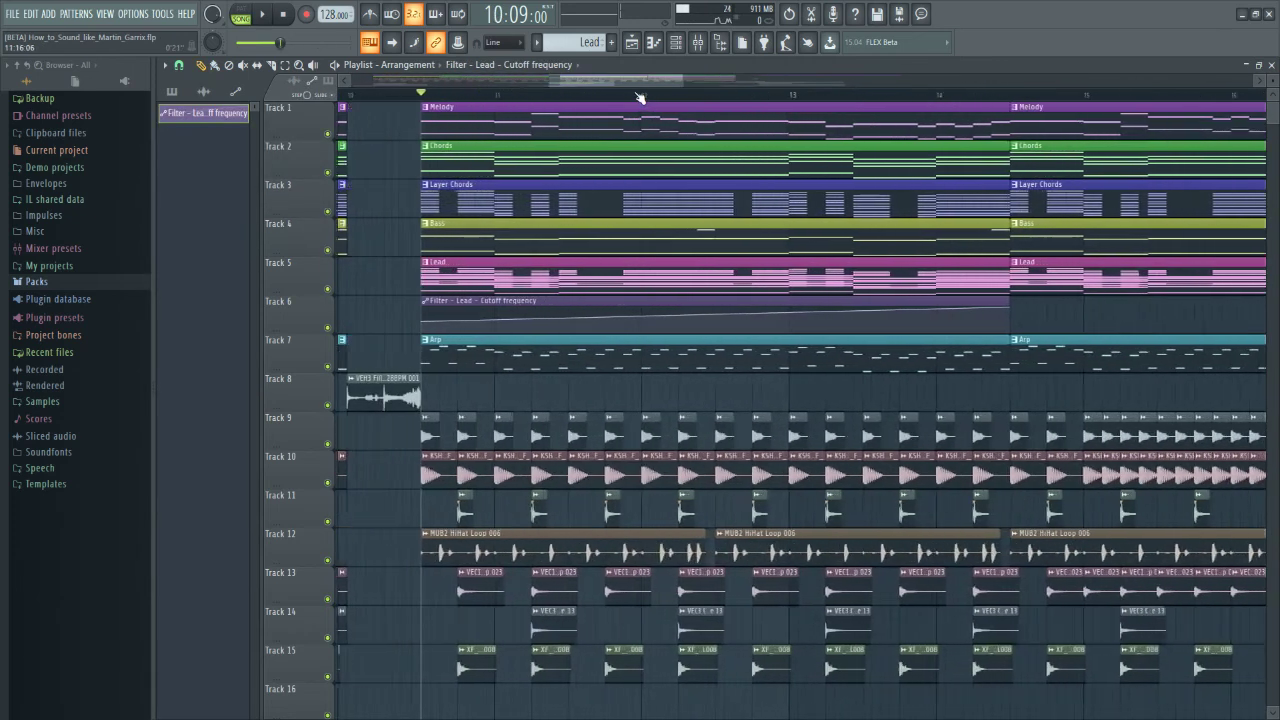
Step: Examine the lead's cutoff automation clip on Track 6 and the Fruity Filter on the Lead mixer channel
drag(640, 97, 611, 84)
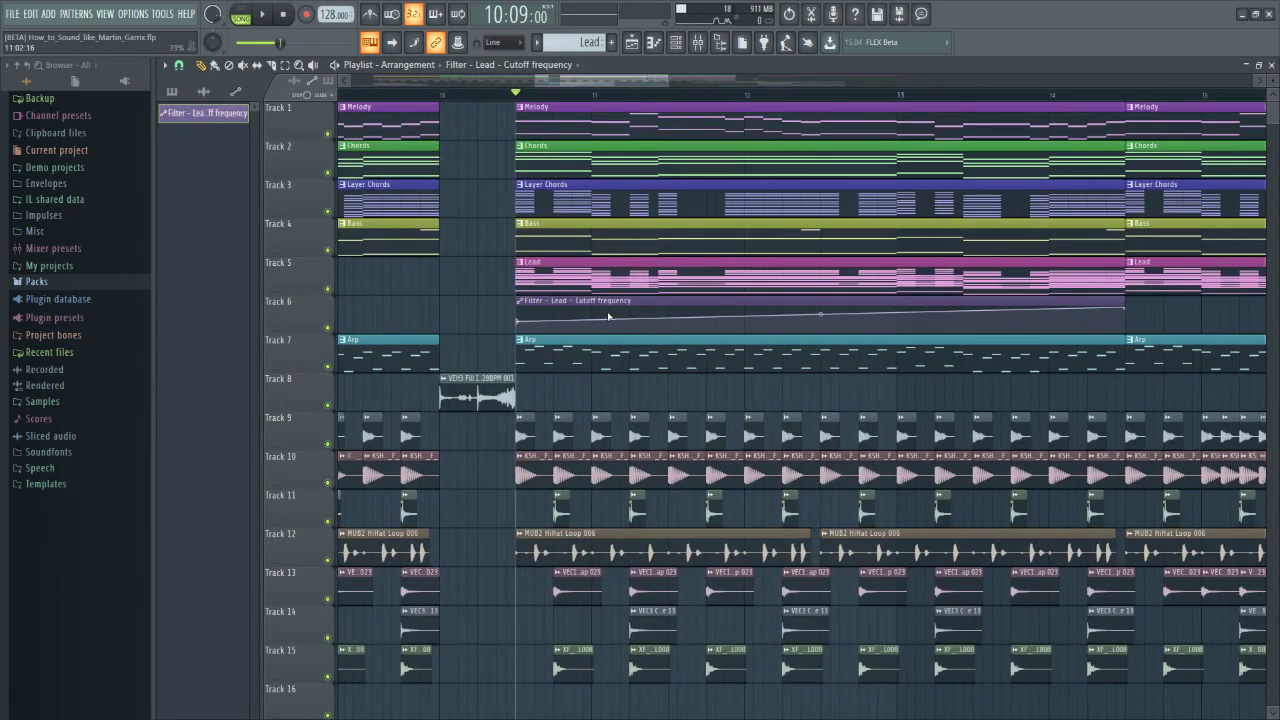
key(F9)
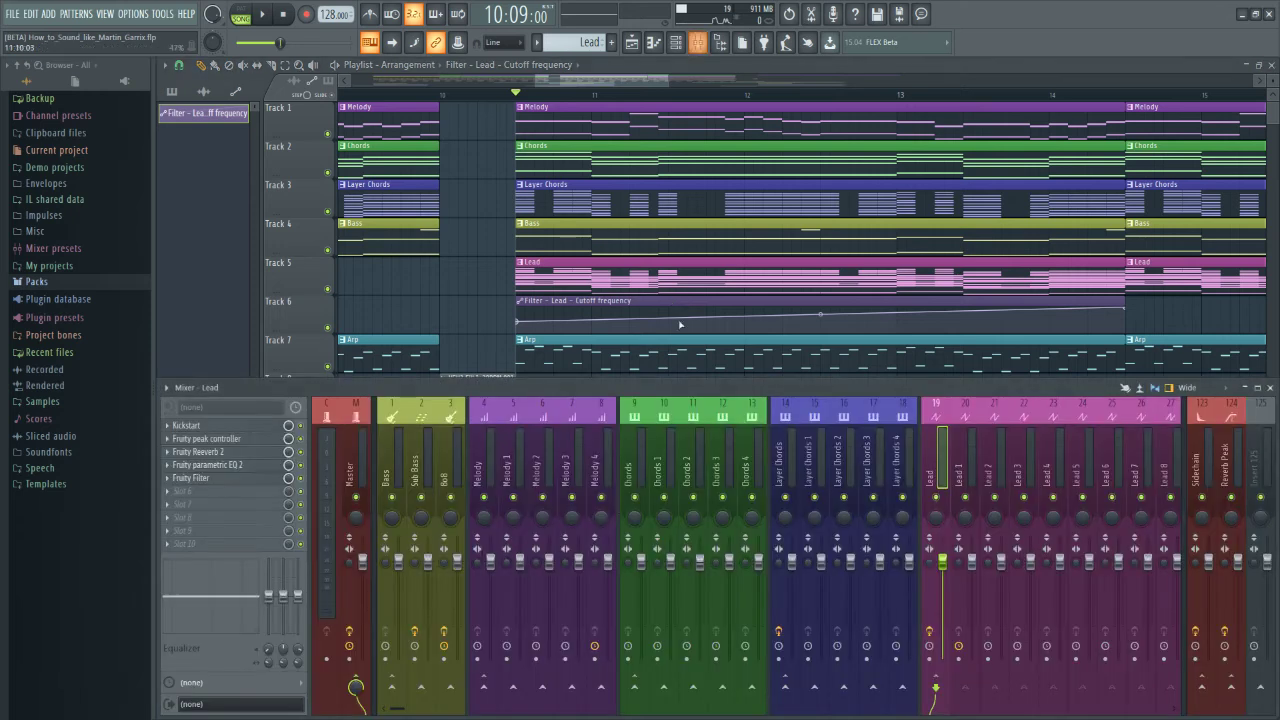
click(222, 481)
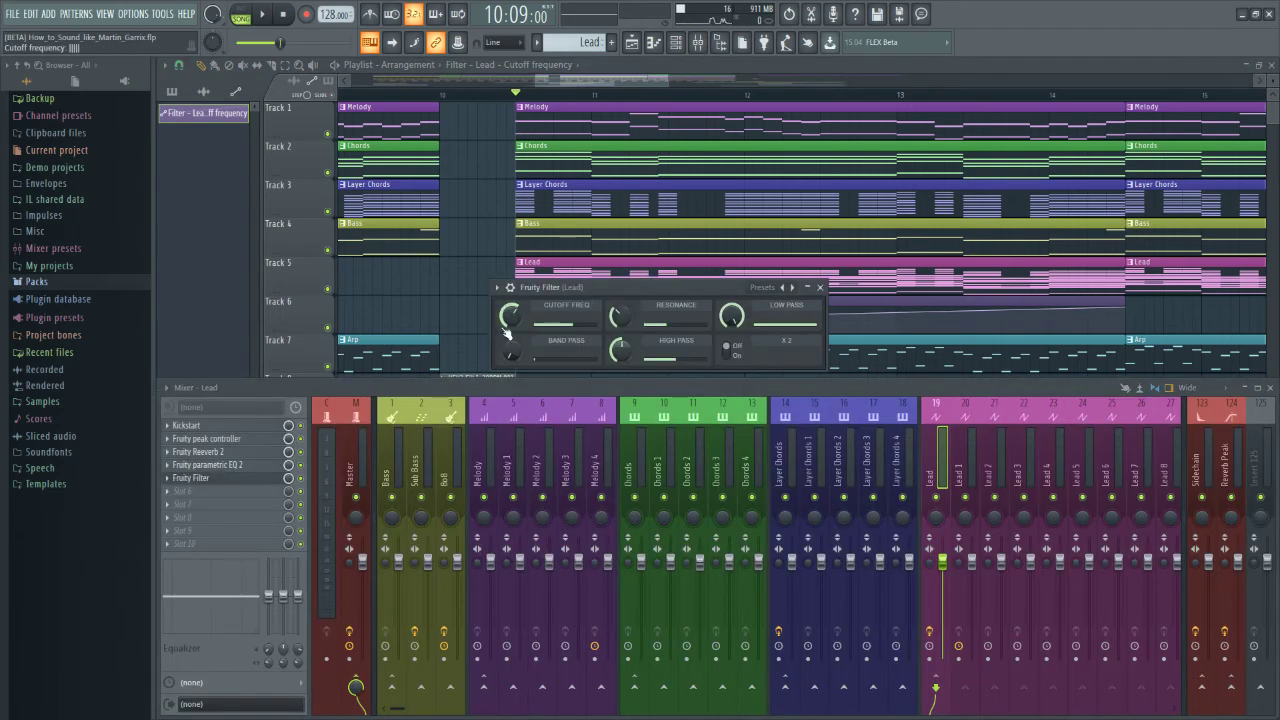
click(820, 287)
Step: Close the mixer and place the playhead at the start of the lead's cutoff automation clip
scroll(630, 105, down, 2)
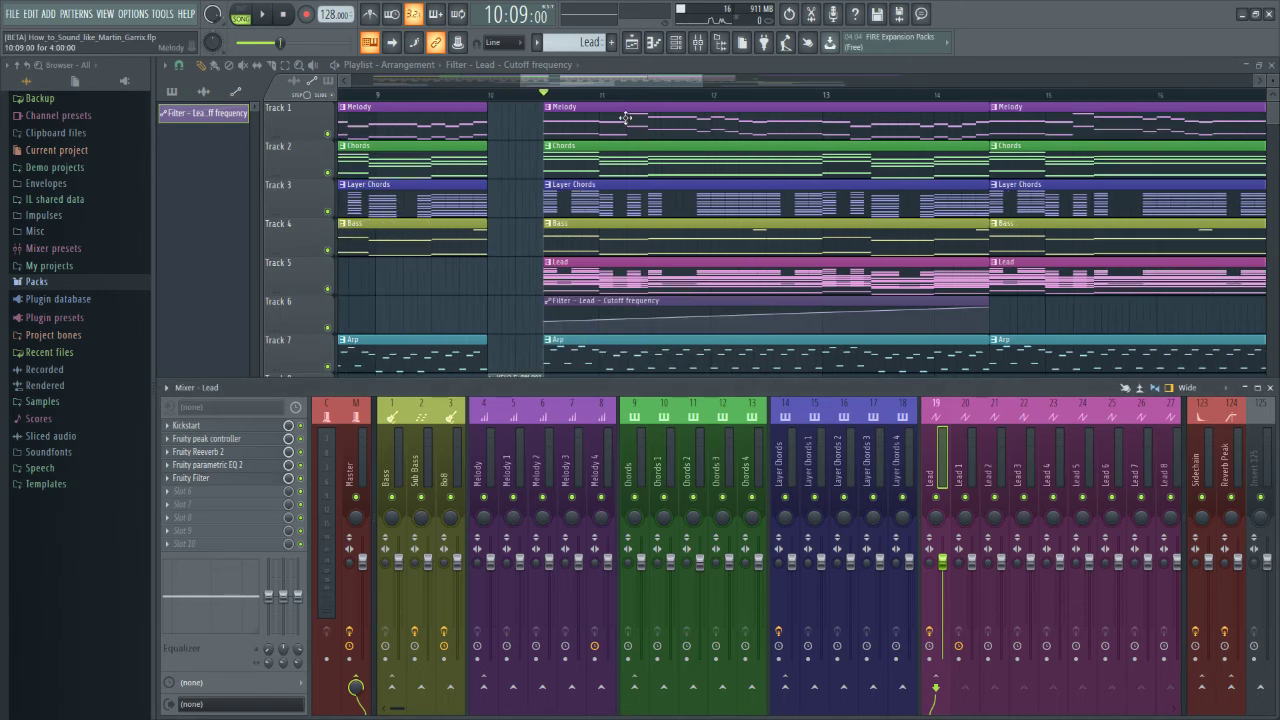
click(766, 94)
key(F9)
click(552, 94)
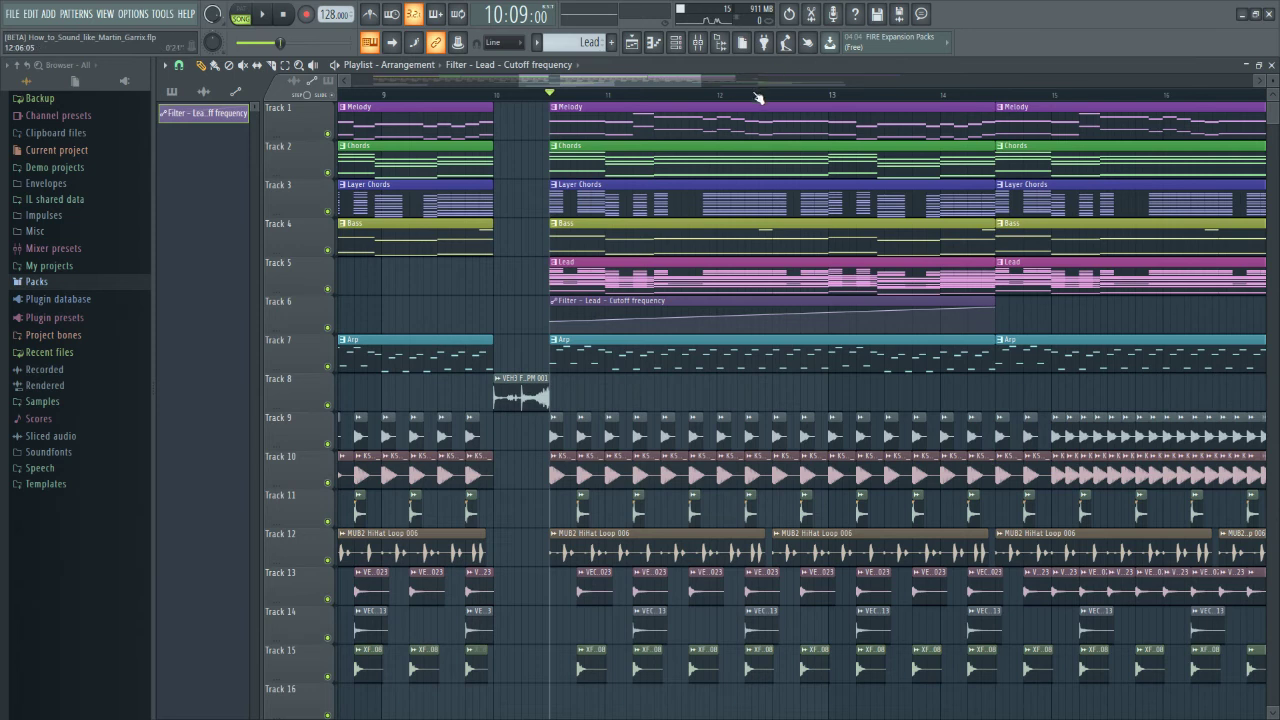
Step: Return the playhead to bar 1 and shrink the heights of automation Track 6 and effect Tracks 16 to 27
scroll(758, 97, down, 3)
drag(694, 76, 1055, 103)
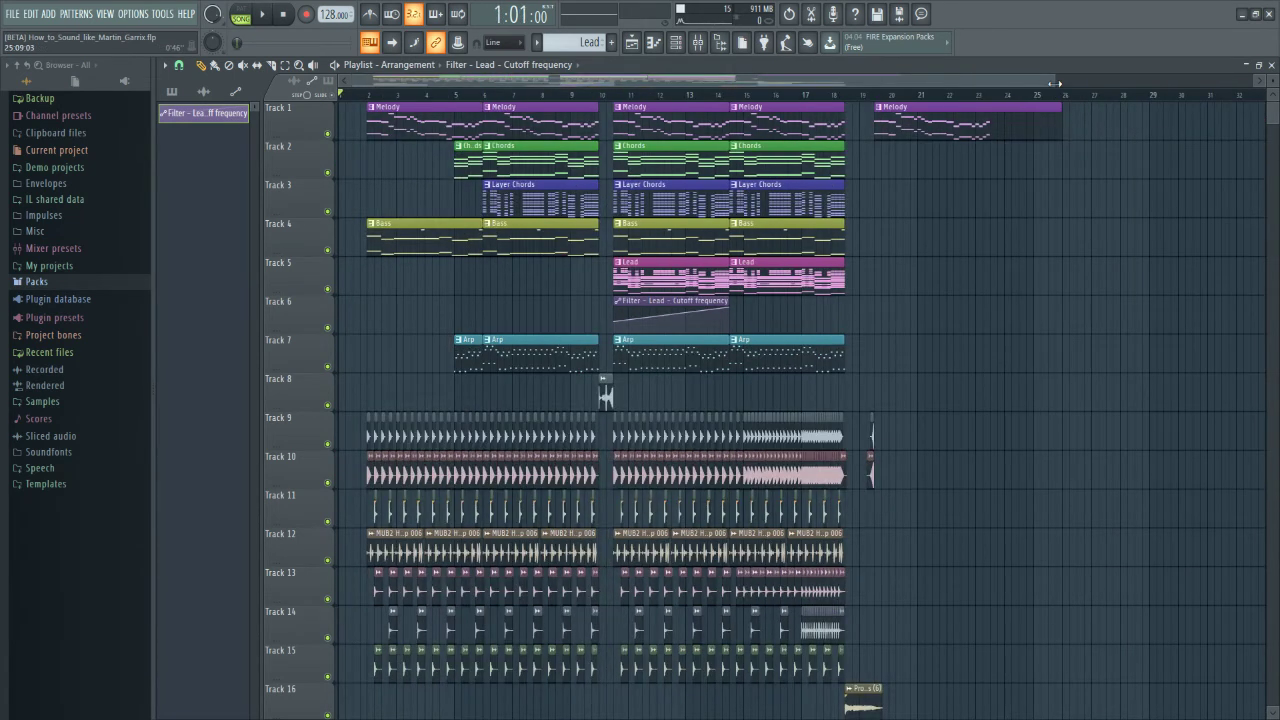
drag(1055, 82, 764, 81)
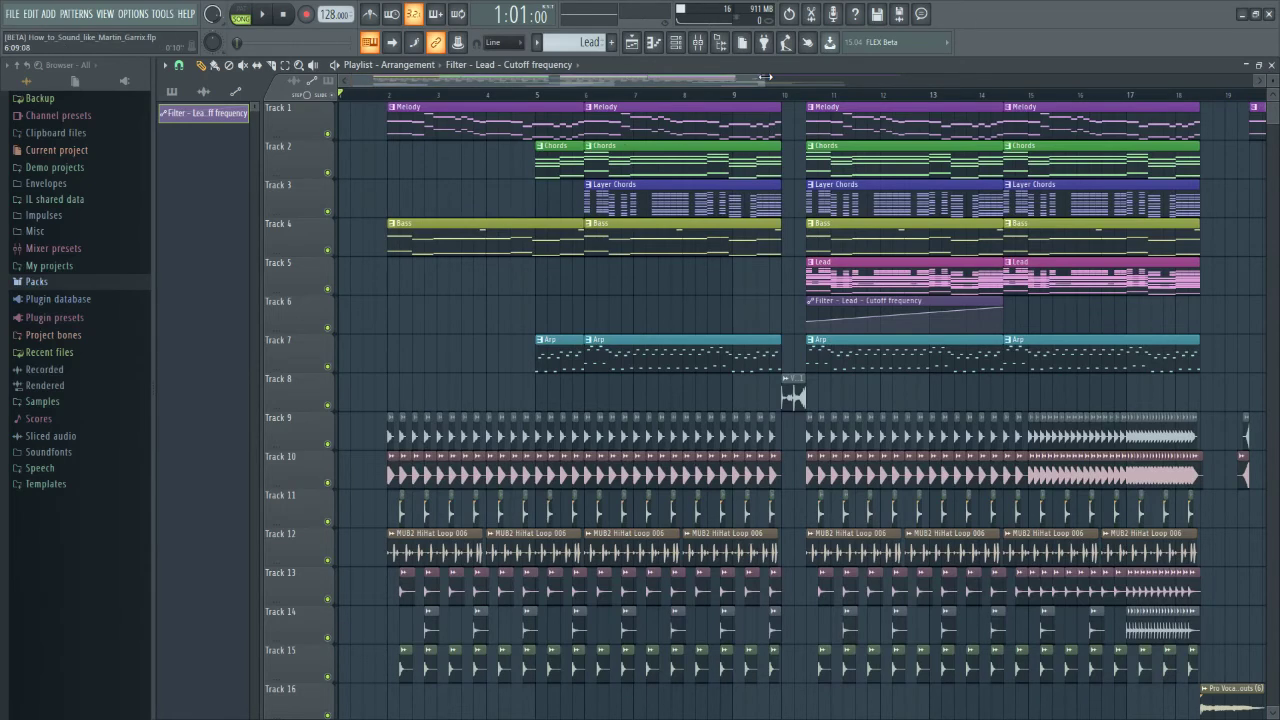
drag(764, 76, 1005, 80)
scroll(1049, 309, down, 10)
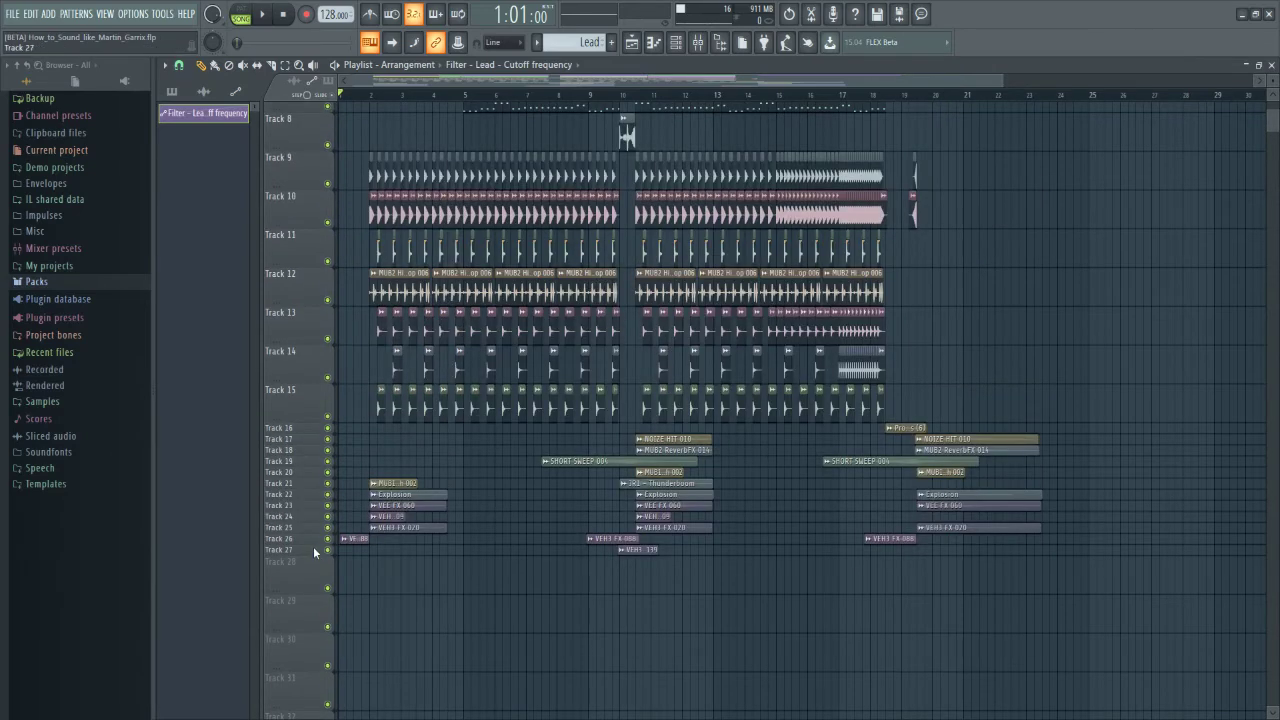
drag(308, 541, 312, 512)
scroll(398, 541, up, 5)
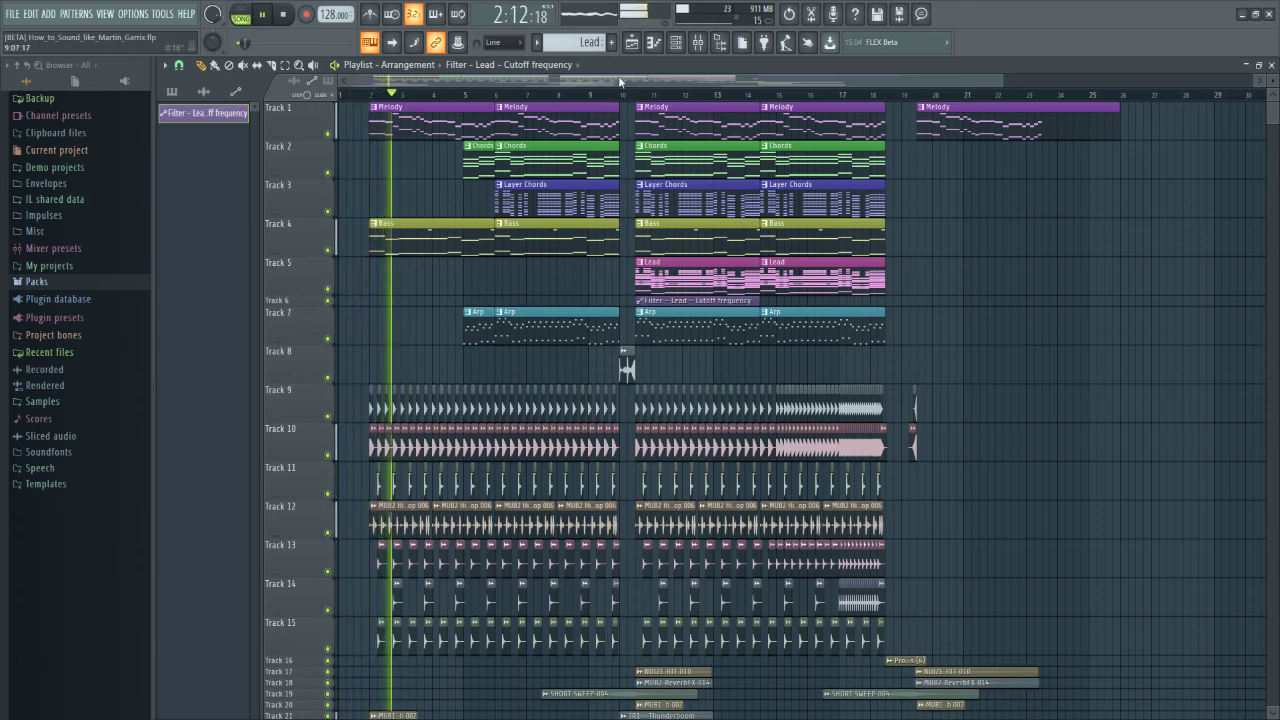
Step: Play the full arrangement from the beginning, following the playhead through the drop to the closing melody
scroll(622, 78, up, 4)
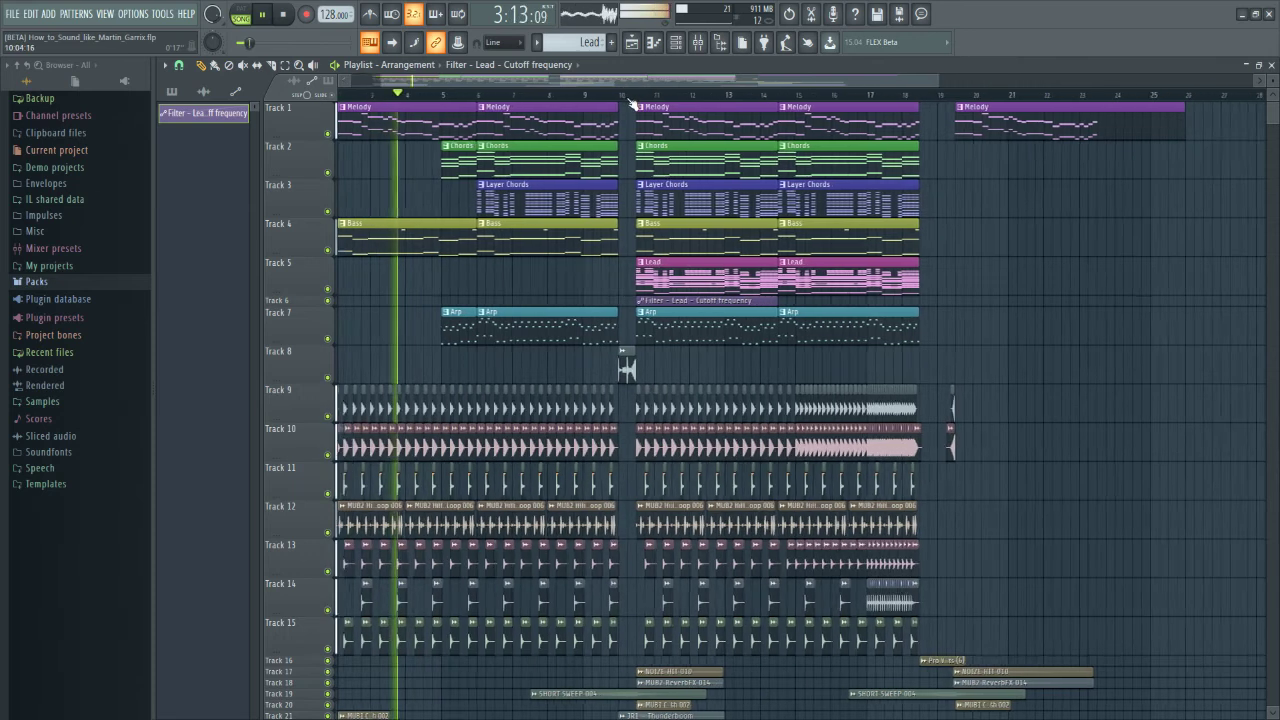
scroll(630, 100, up, 2)
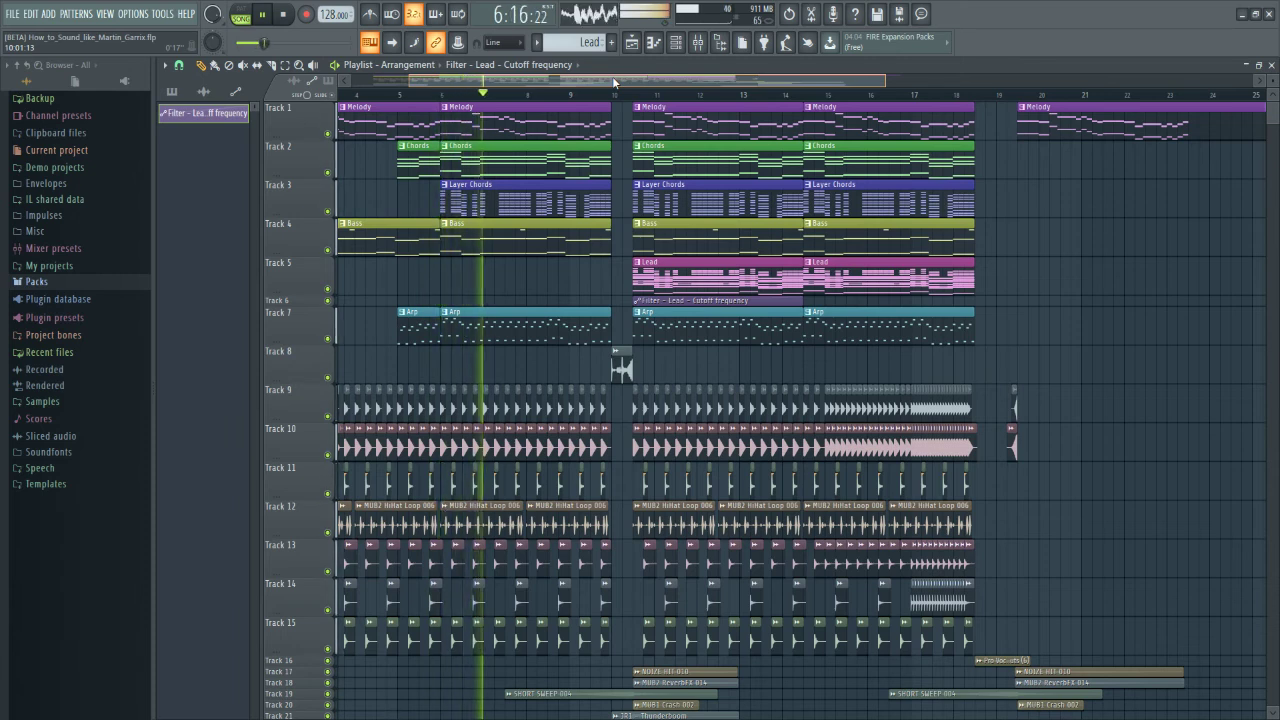
drag(612, 76, 657, 82)
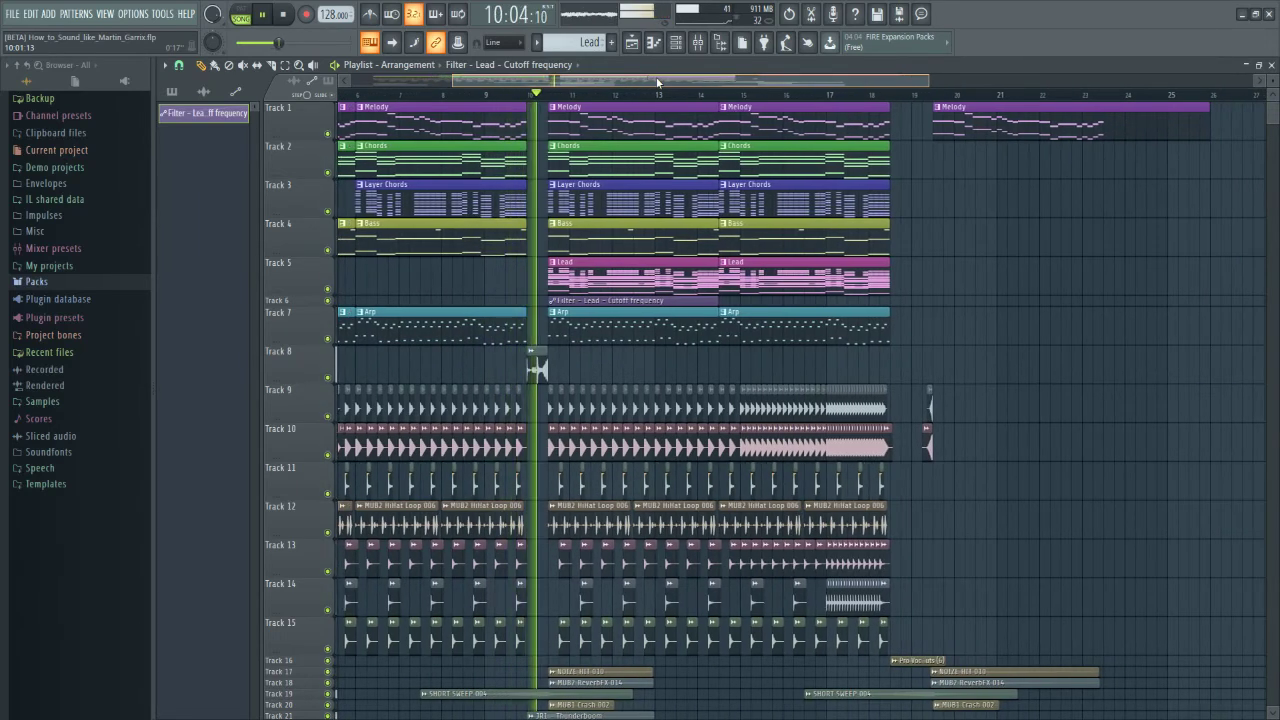
drag(657, 82, 787, 88)
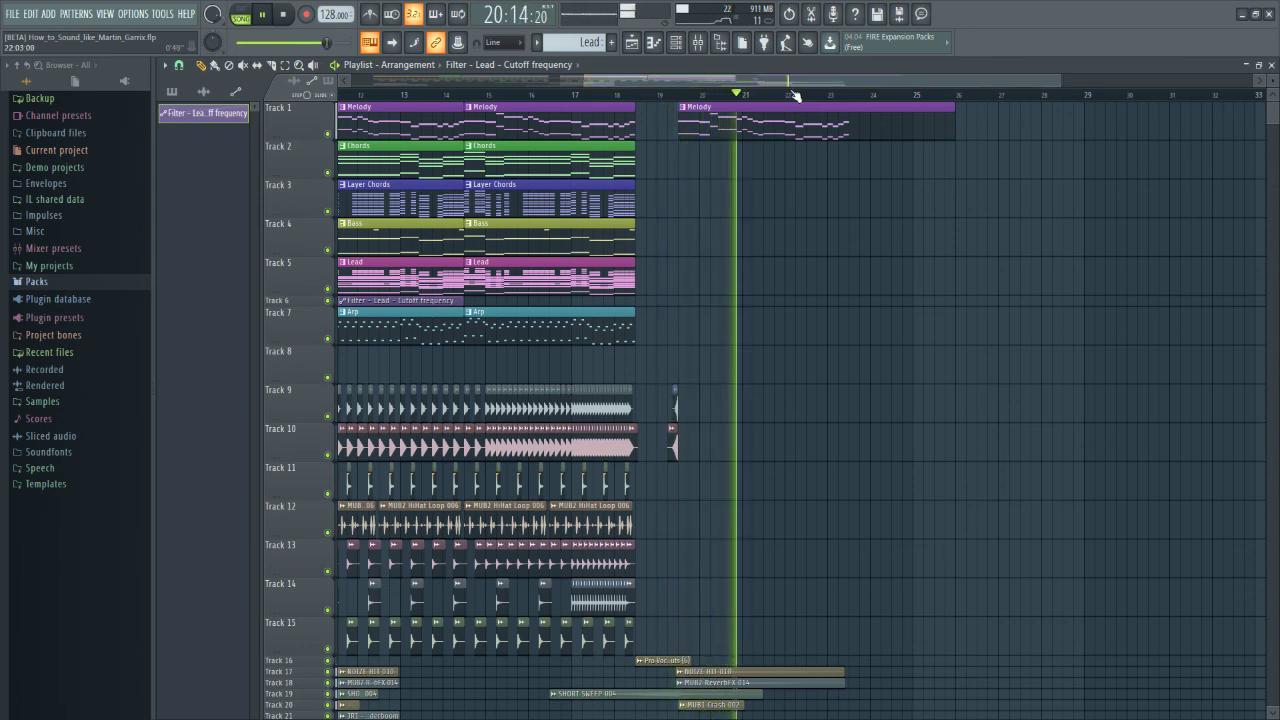
scroll(835, 91, right, 1)
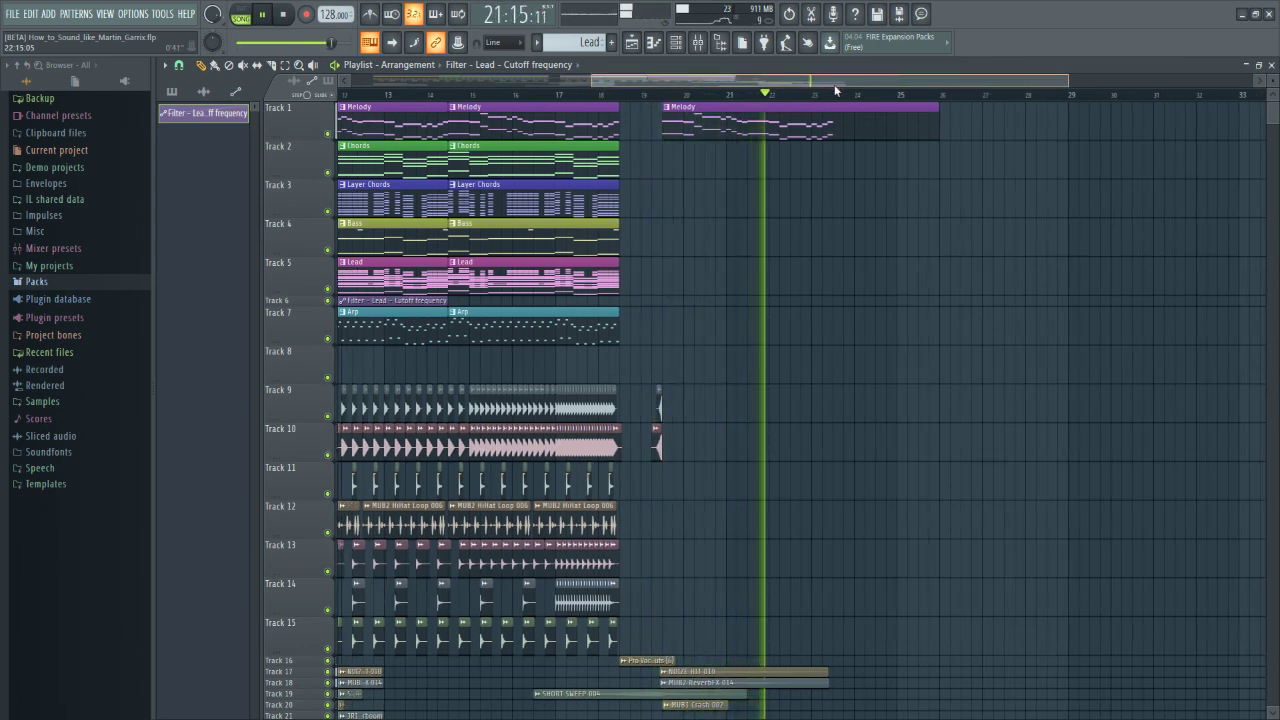